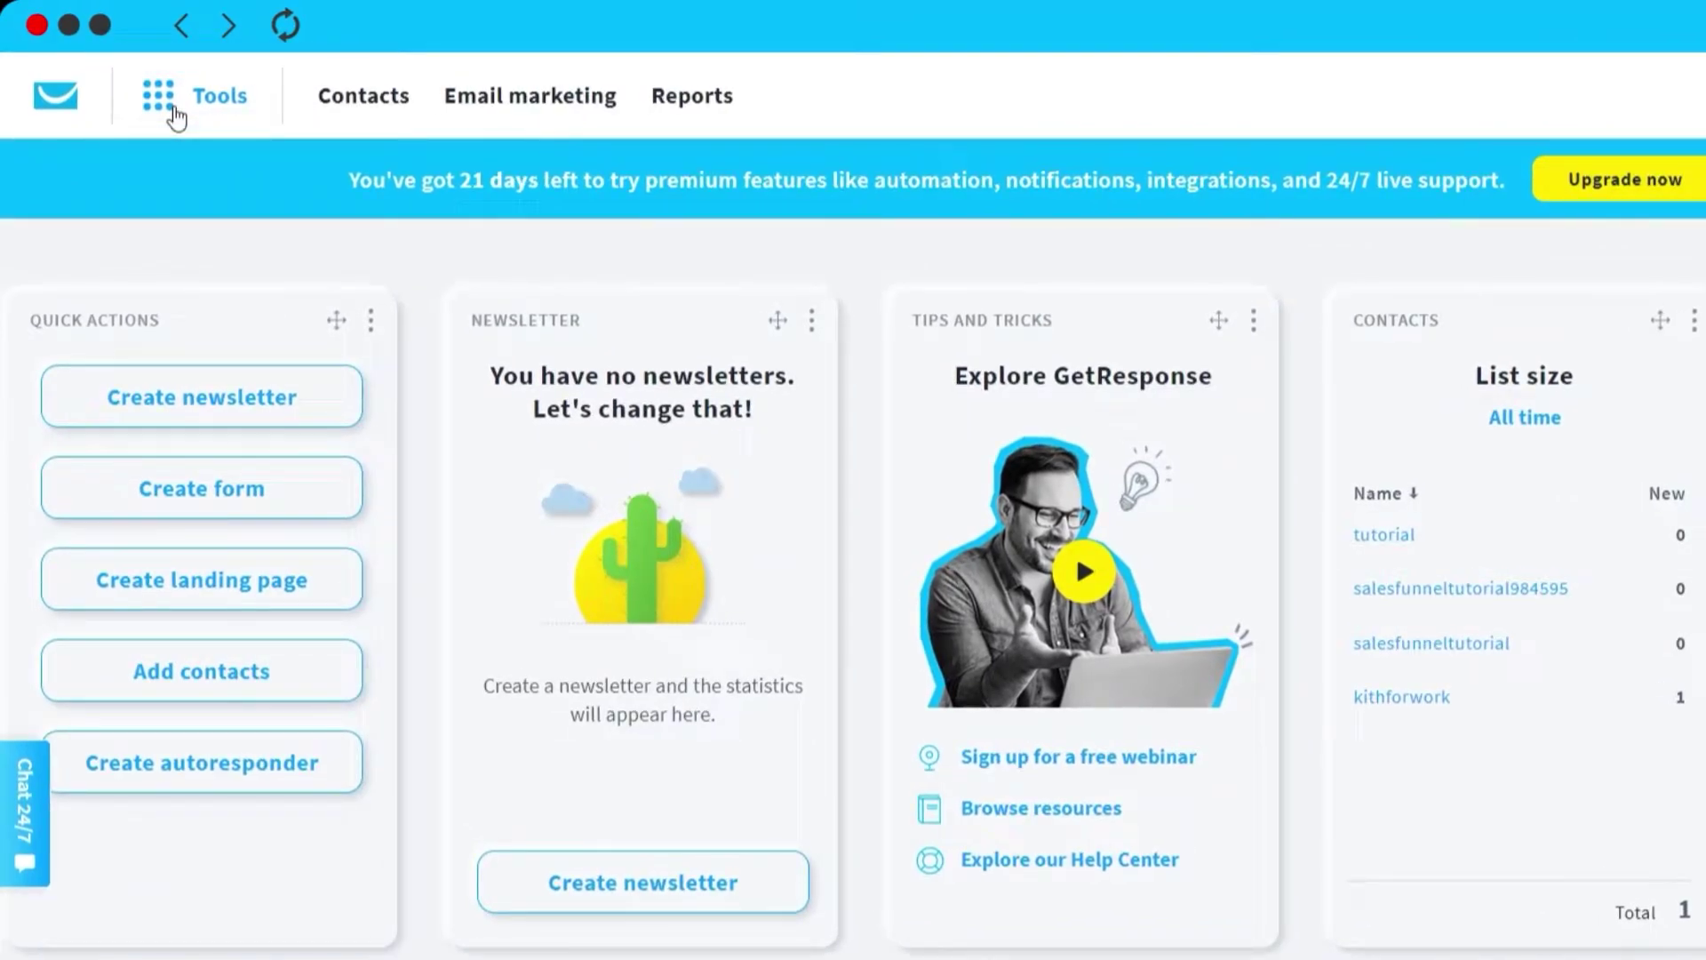
Tick Create workflow in the Quick Actions widget's Edit widget settings and apply the change
{"action": "left_click", "coordinate": [177, 116]}
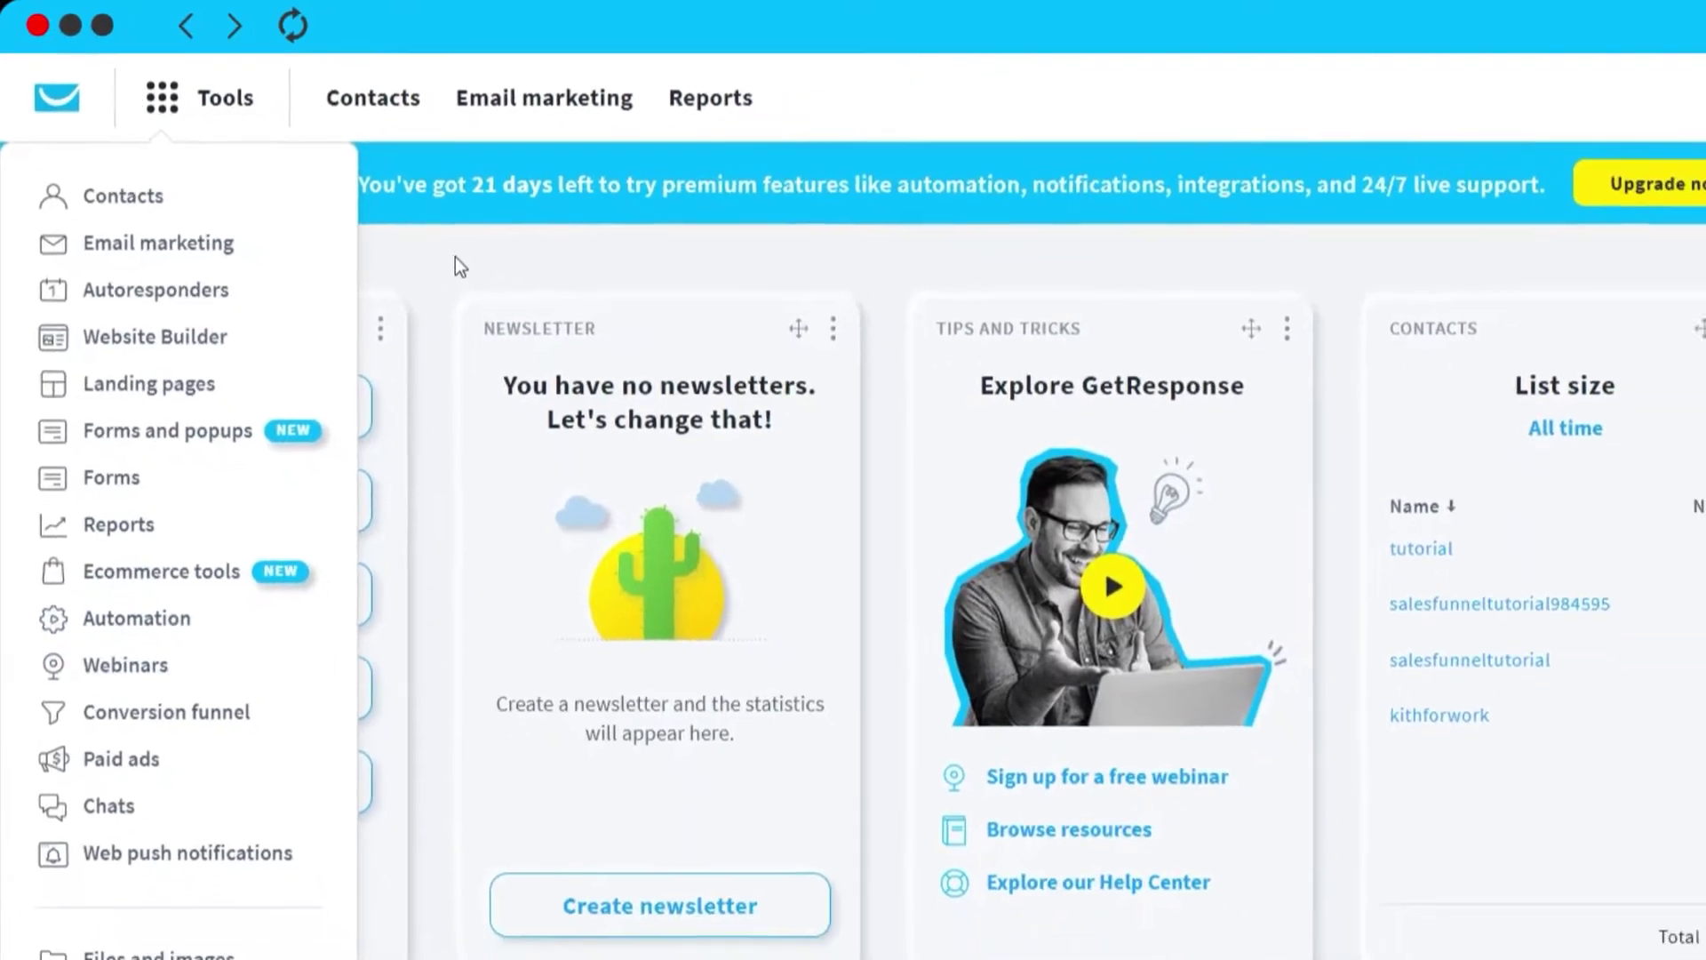
{"action": "left_click", "coordinate": [455, 266]}
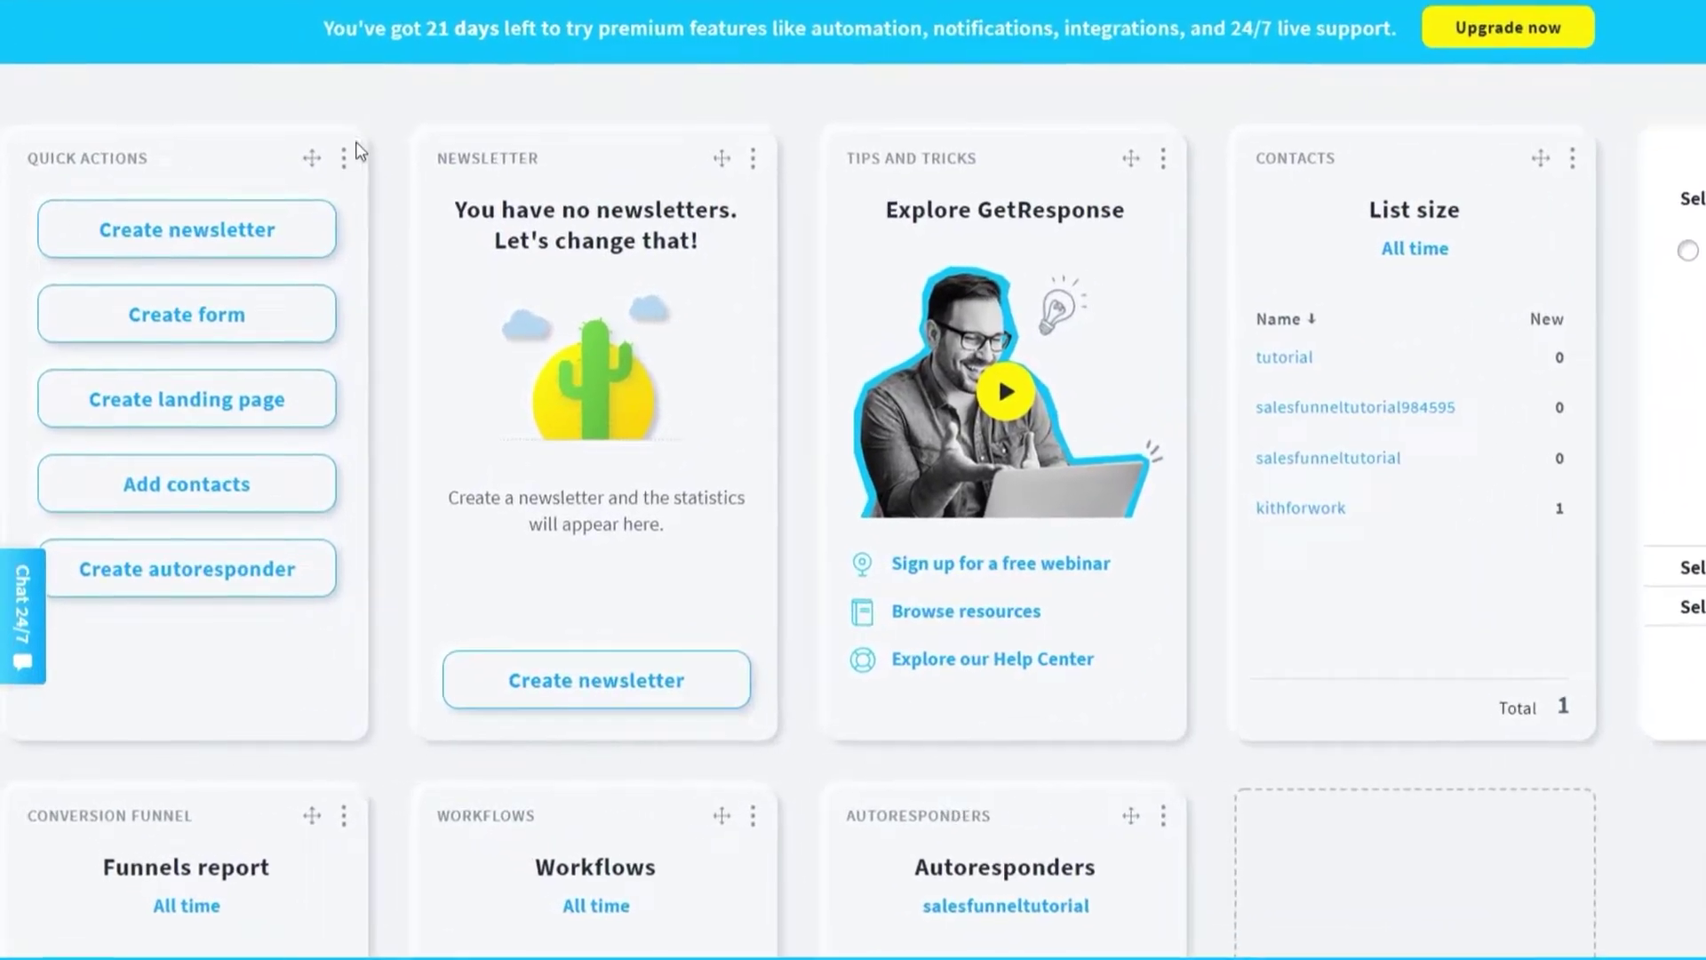
{"action": "left_click", "coordinate": [289, 249]}
{"action": "left_click", "coordinate": [74, 249]}
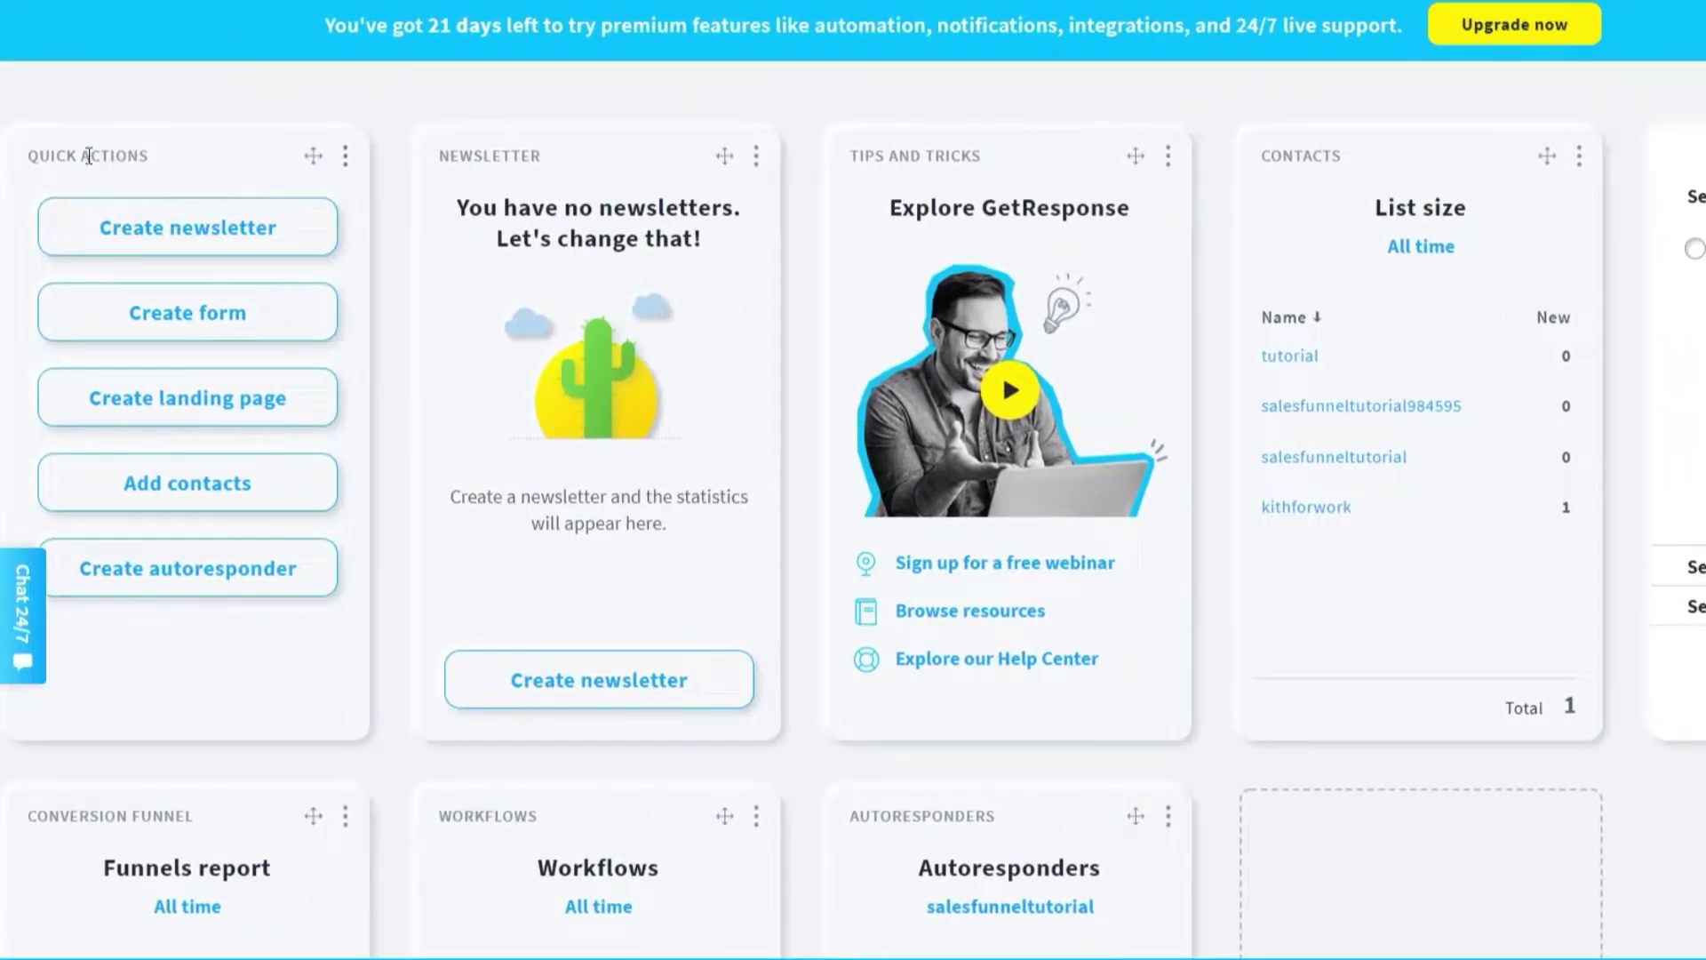
{"action": "left_click", "coordinate": [345, 156]}
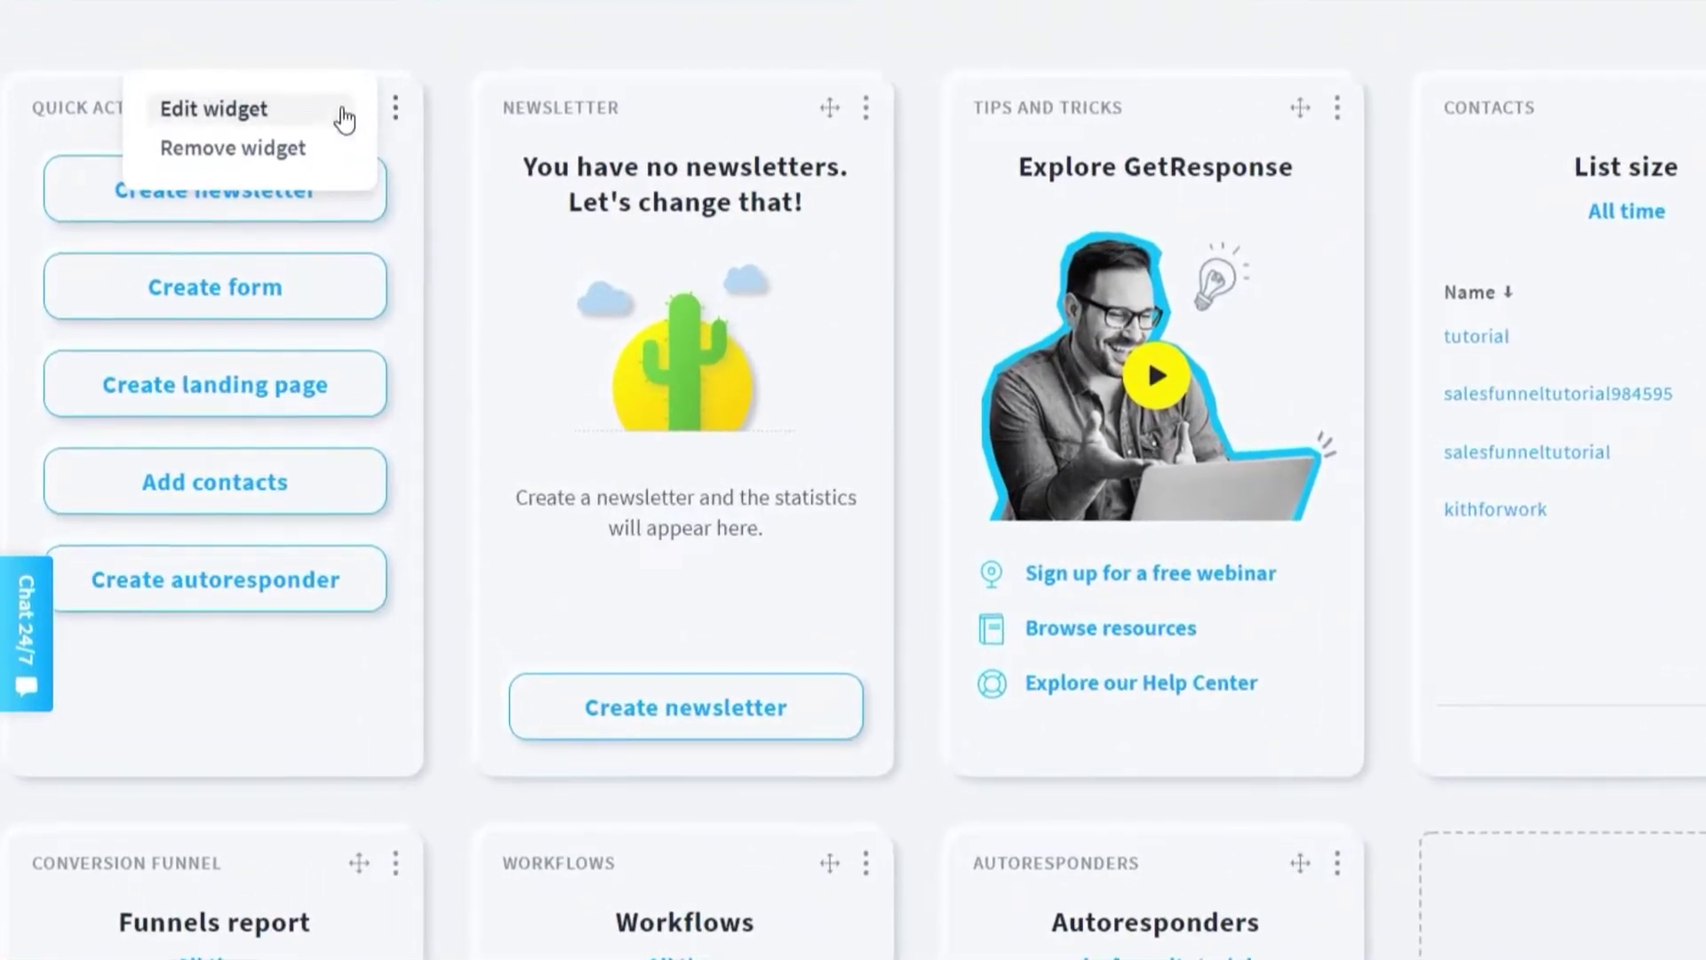
{"action": "left_click", "coordinate": [303, 125]}
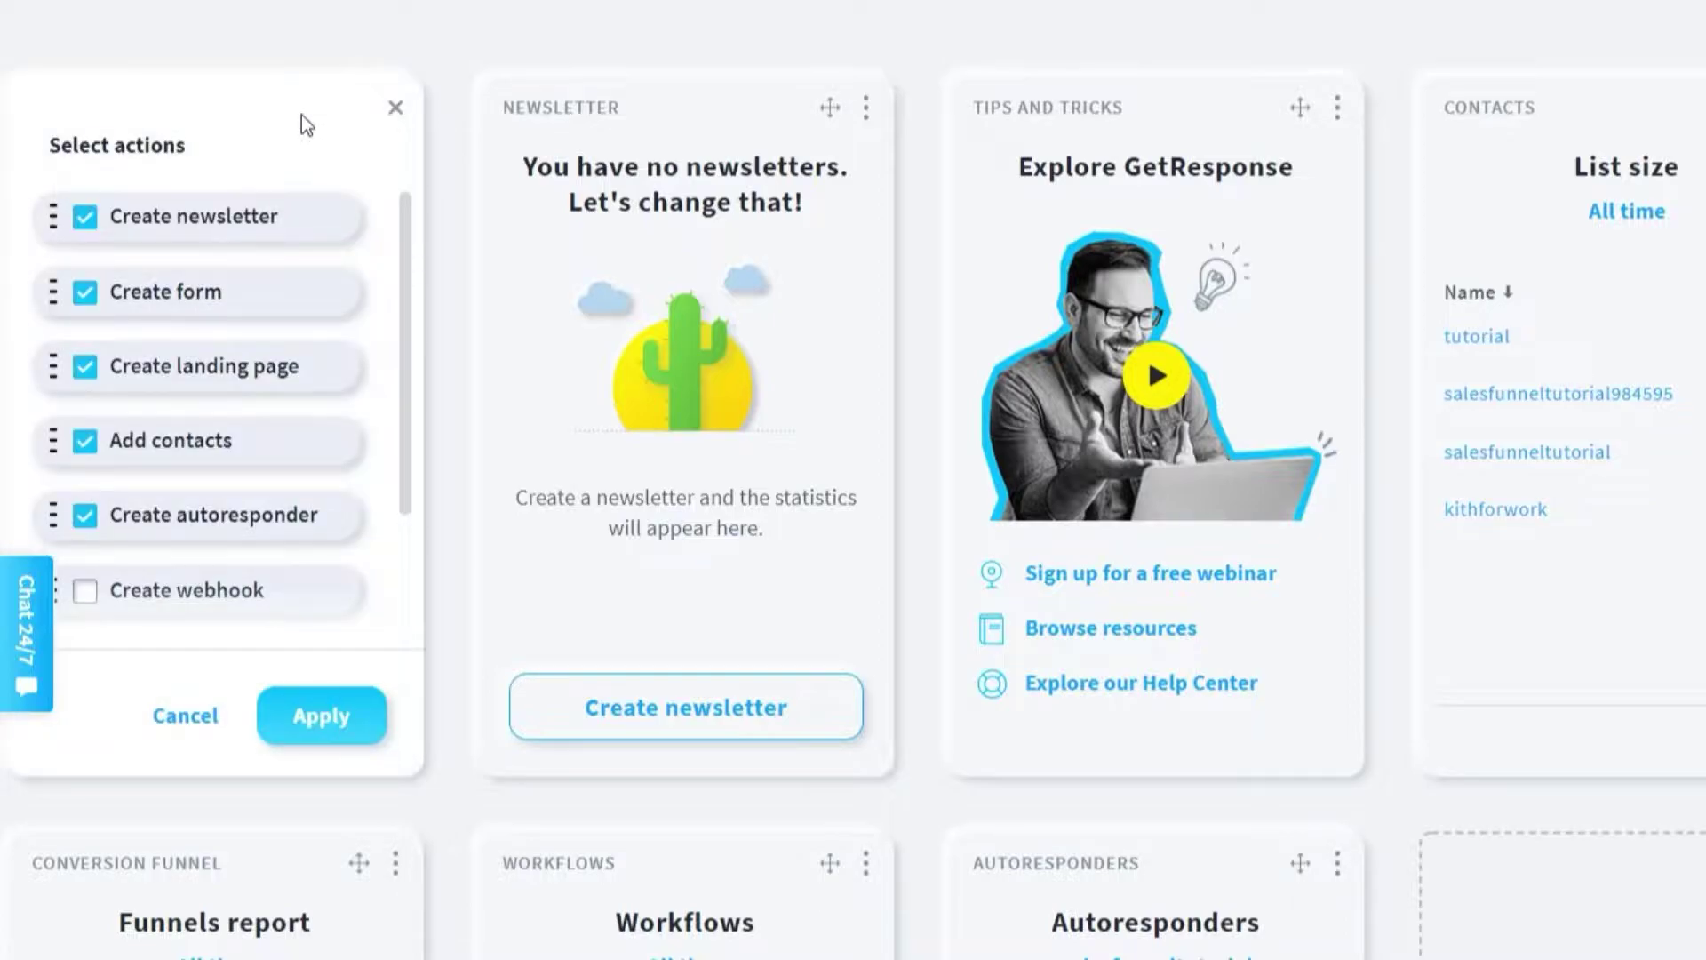
{"action": "scroll", "coordinate": [180, 466], "scroll_direction": "down", "scroll_amount": 2}
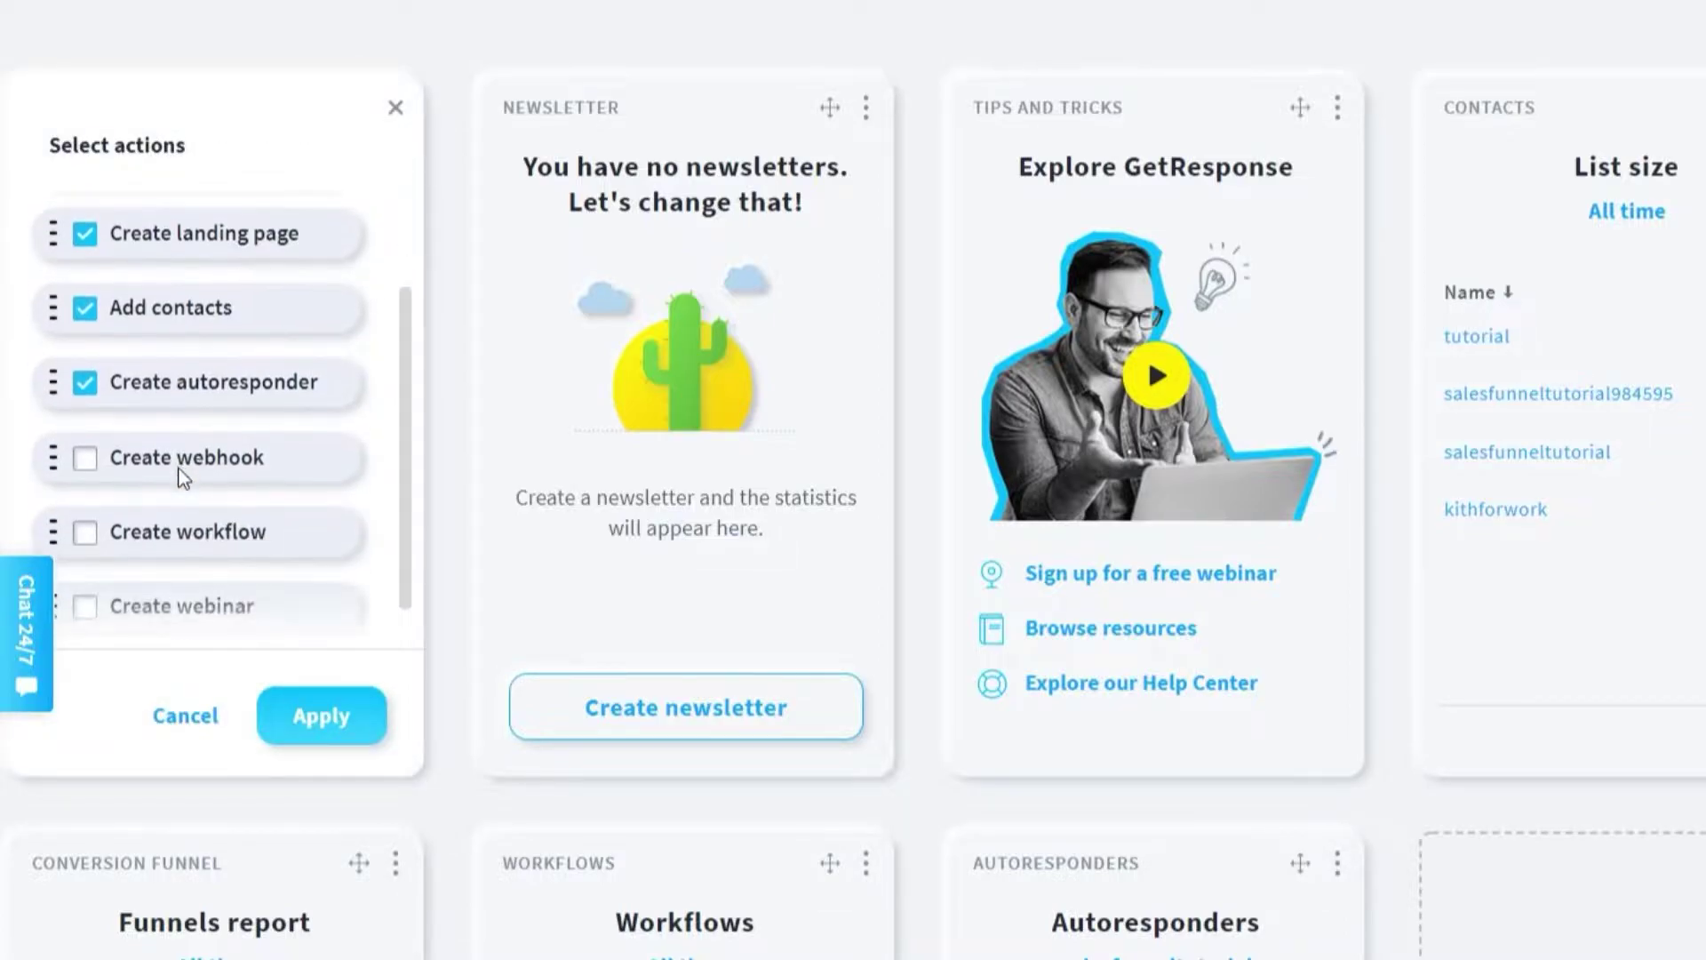
{"action": "left_click", "coordinate": [84, 533]}
{"action": "left_click", "coordinate": [346, 725]}
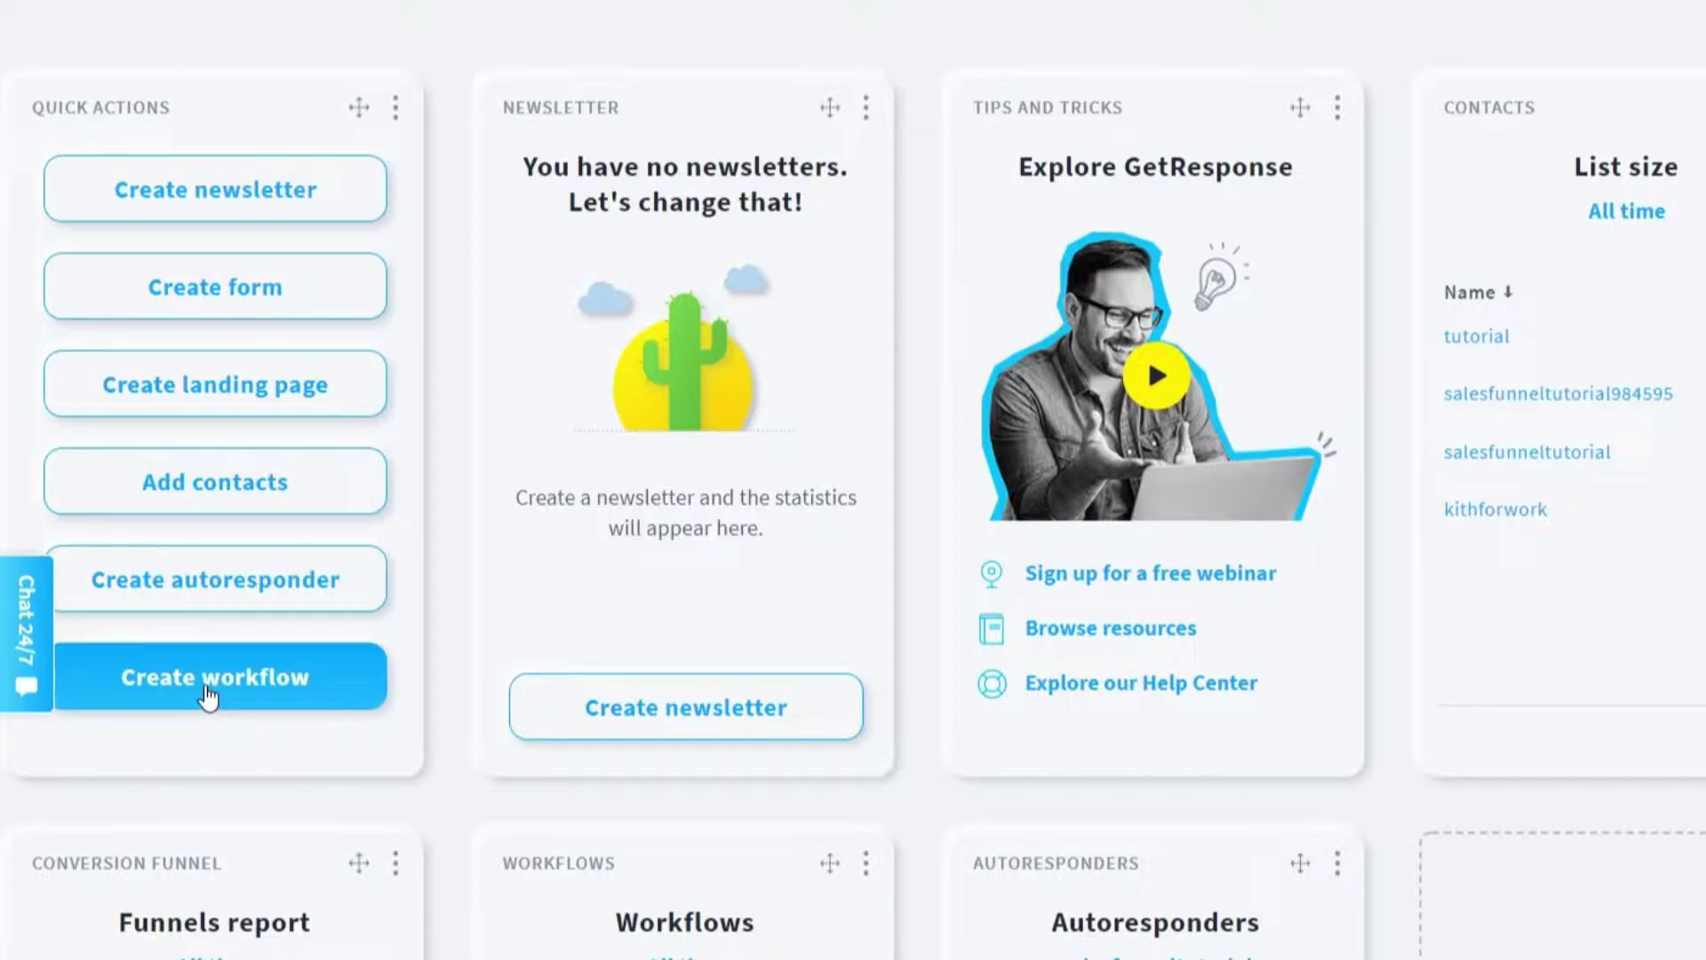
Start a new workflow from Quick Actions and browse templates like Win back and Simple welcome message
{"action": "left_click", "coordinate": [207, 688]}
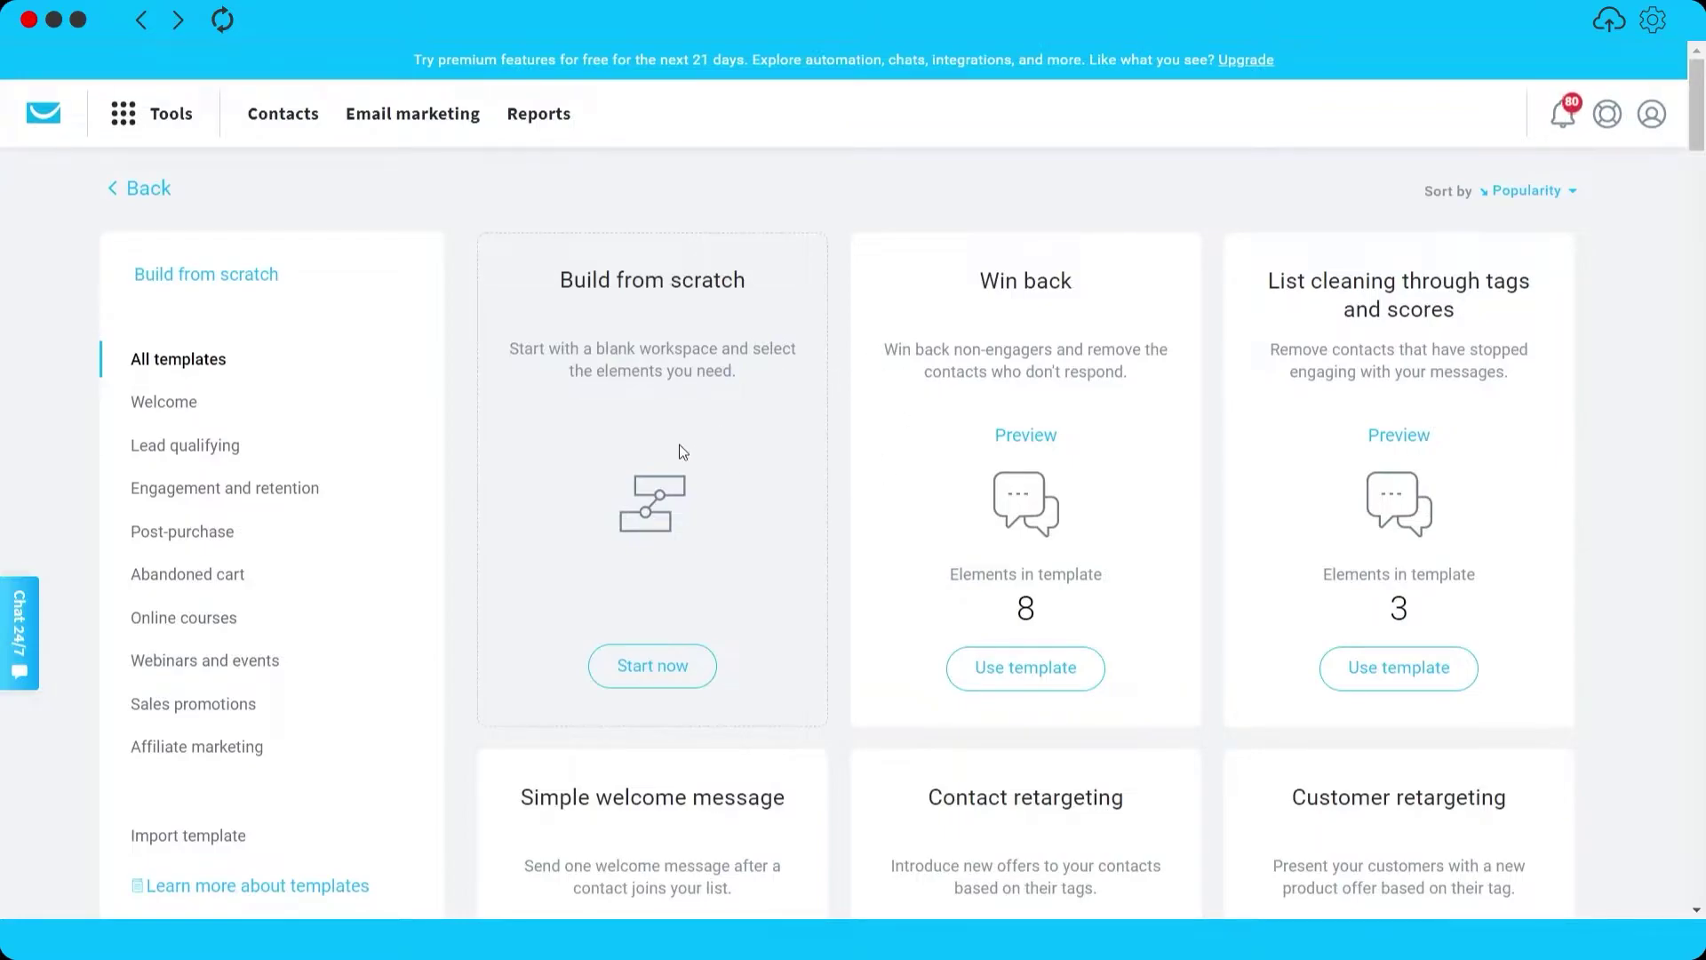
{"action": "scroll", "coordinate": [782, 446], "scroll_direction": "down", "scroll_amount": 5}
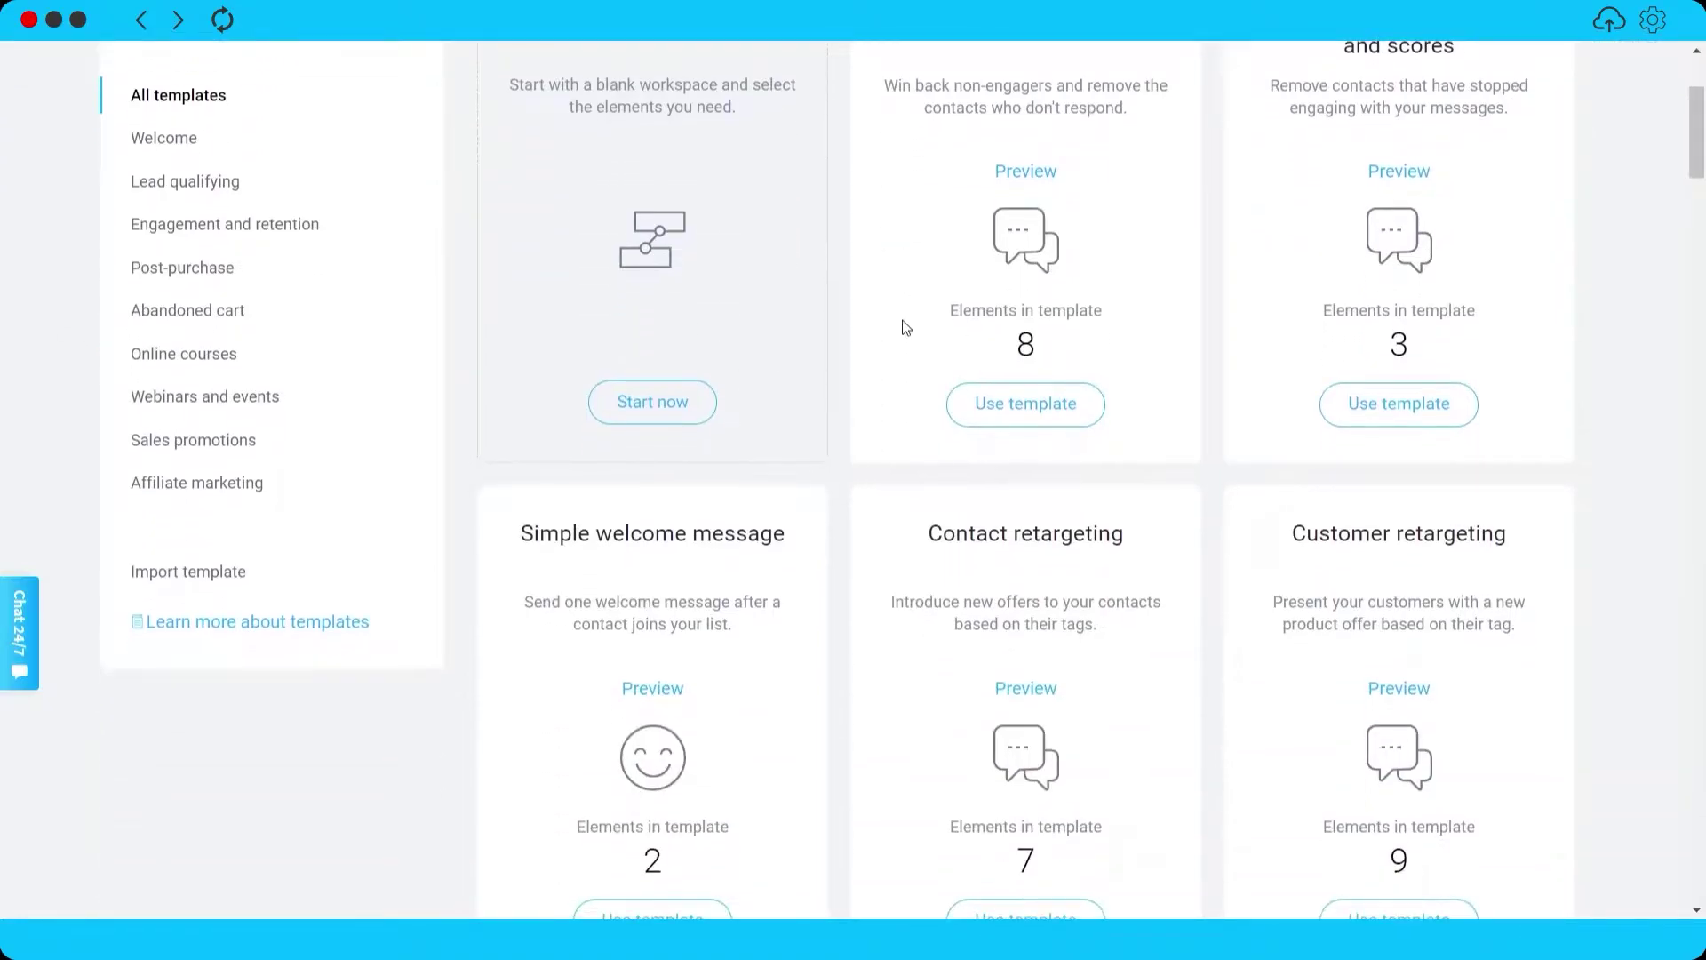
{"action": "scroll", "coordinate": [805, 391], "scroll_direction": "up", "scroll_amount": 5}
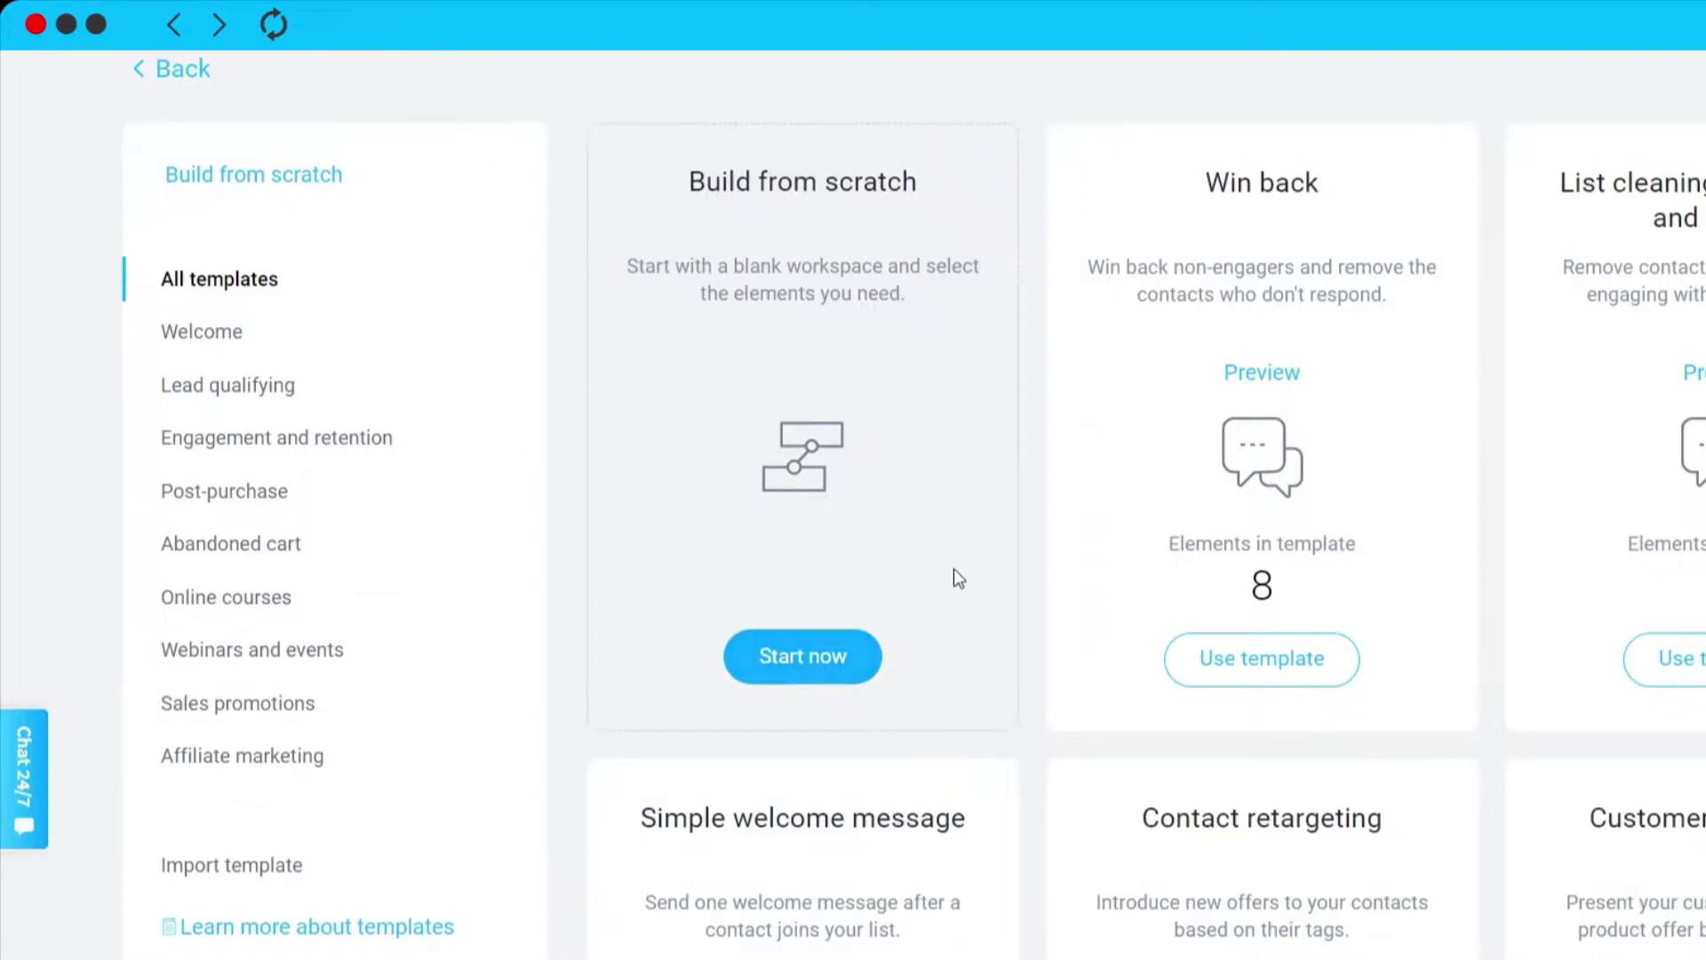
{"action": "scroll", "coordinate": [946, 565], "scroll_direction": "down", "scroll_amount": 2}
{"action": "scroll", "coordinate": [718, 477], "scroll_direction": "down", "scroll_amount": 3}
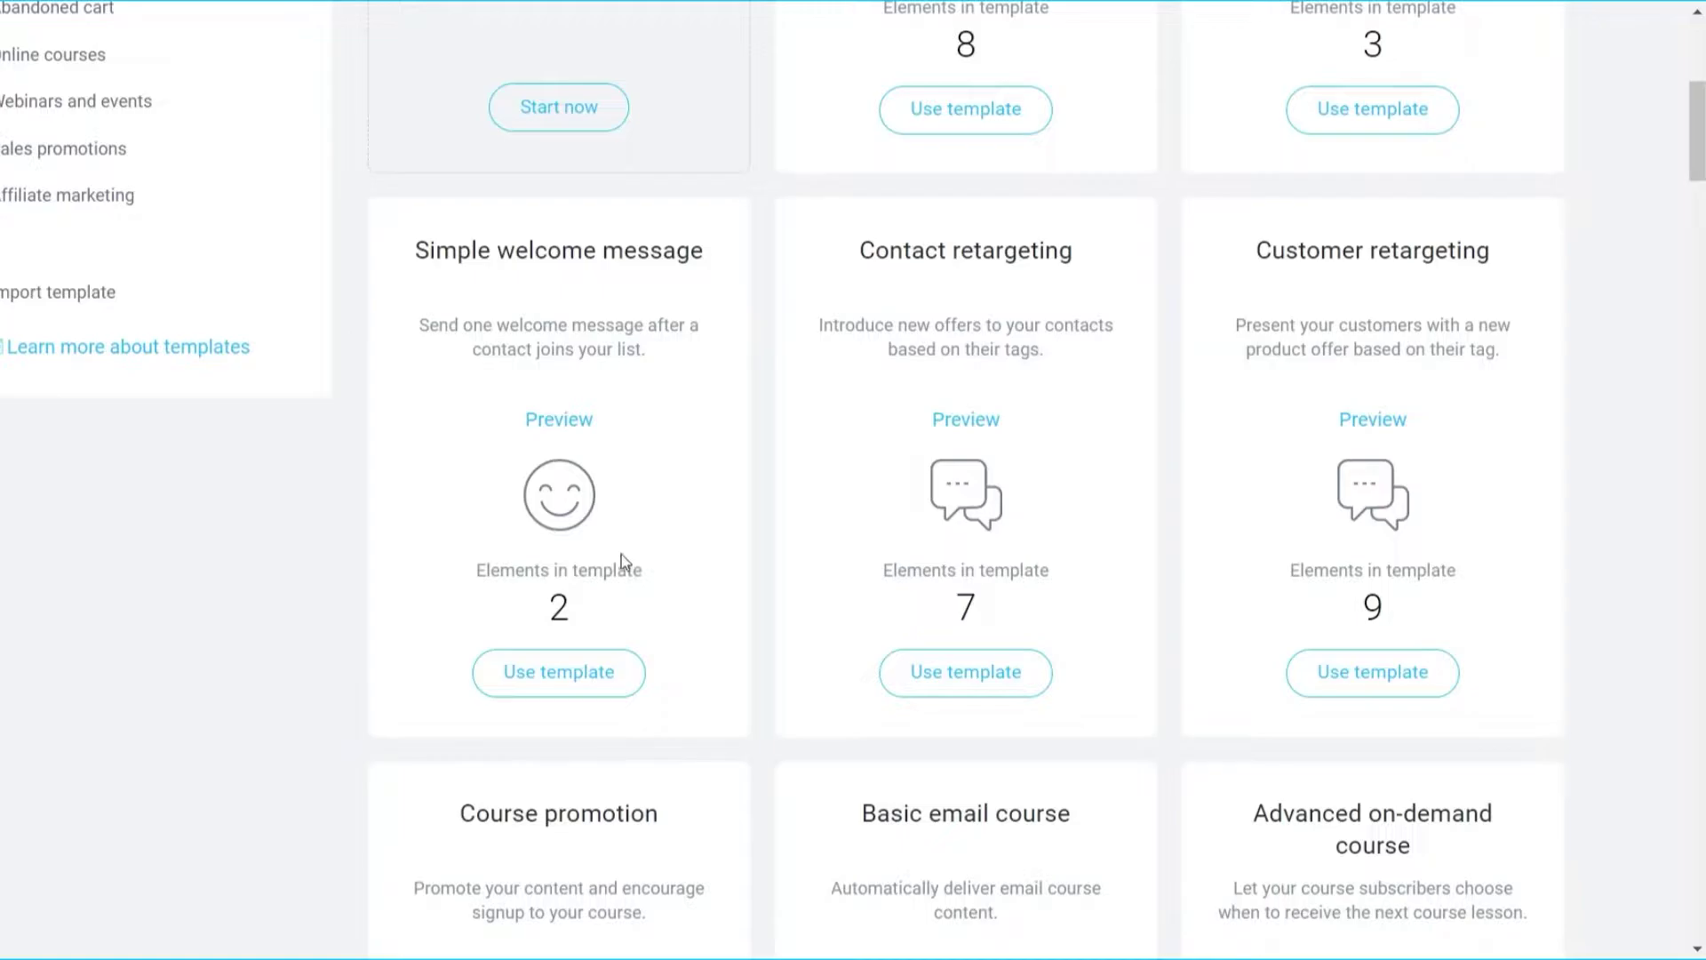
Start from the Simple welcome message template and connect a Message opened? condition below it
{"action": "left_click", "coordinate": [584, 682]}
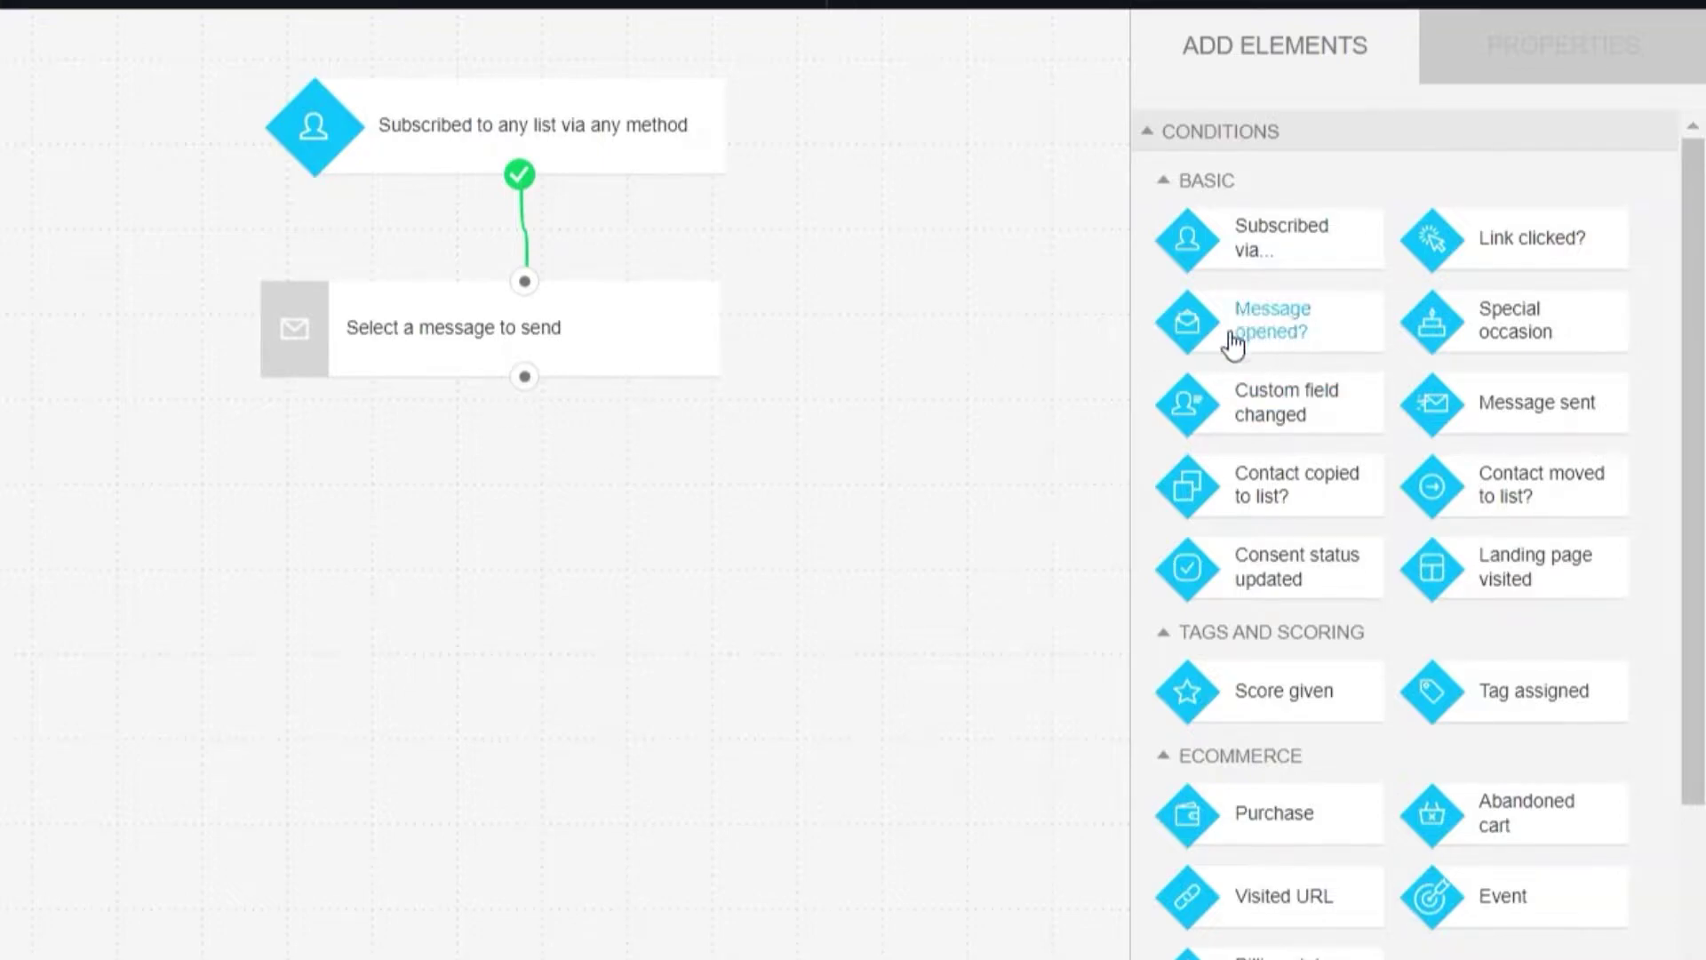
{"action": "left_click_drag", "start_coordinate": [1251, 336], "coordinate": [525, 377]}
{"action": "left_click", "coordinate": [541, 501]}
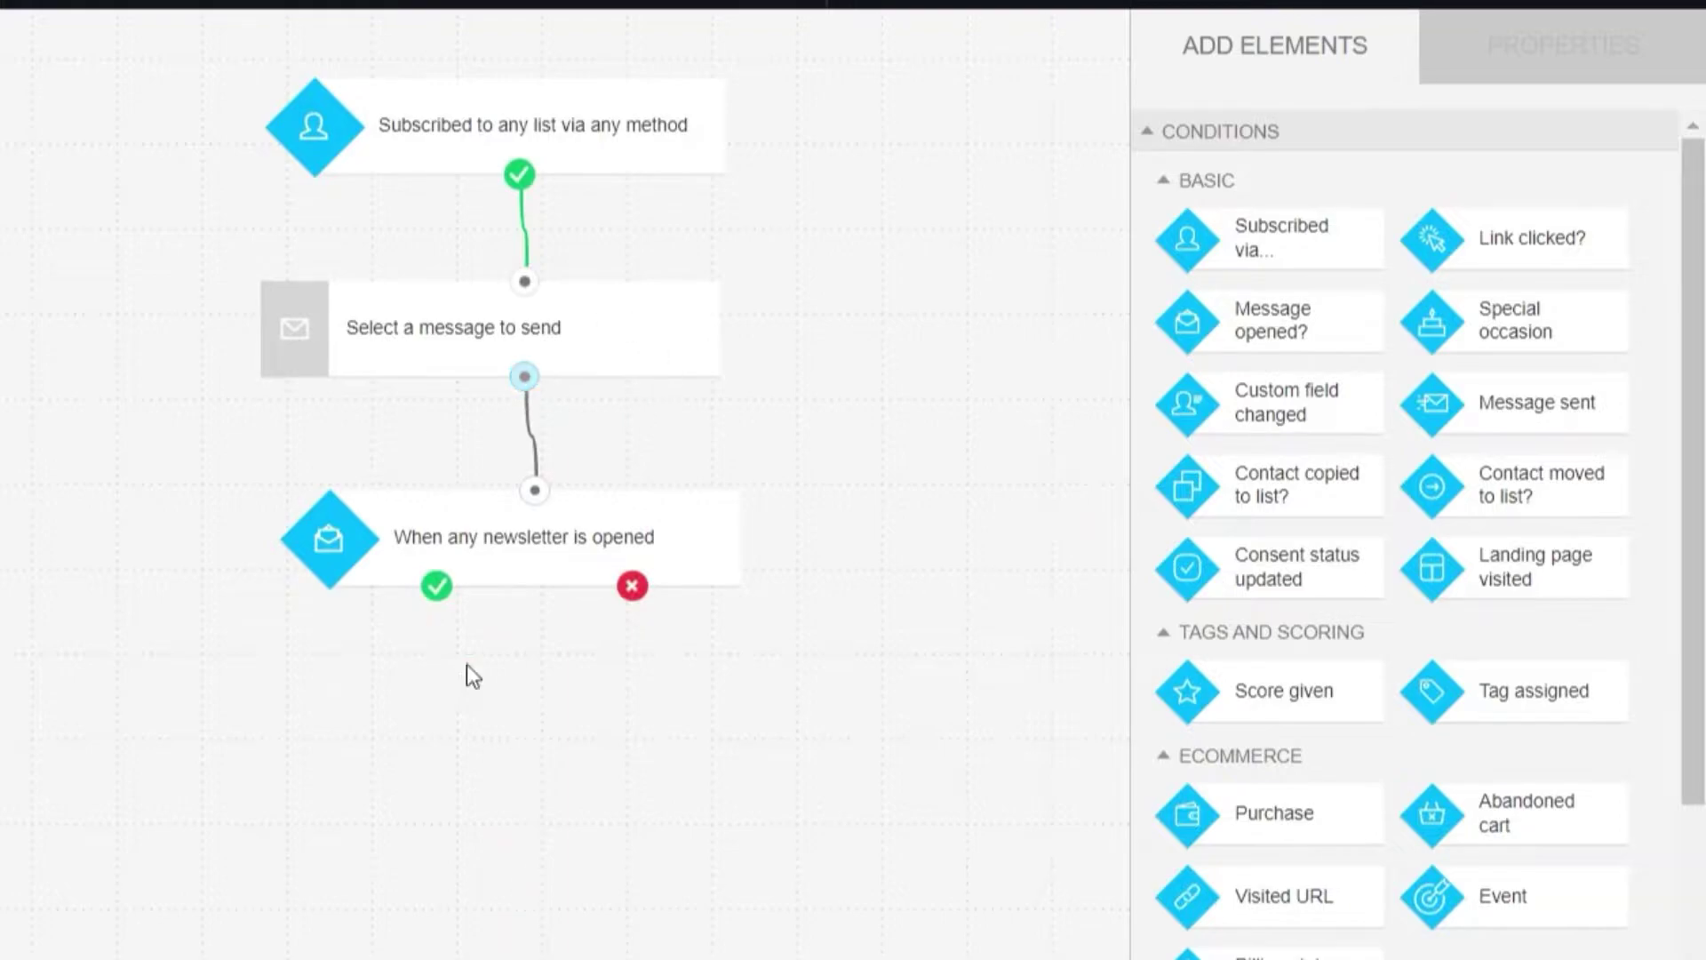
Position the newsletter-opened condition under the message step, then select the send-message step
{"action": "left_click", "coordinate": [476, 538]}
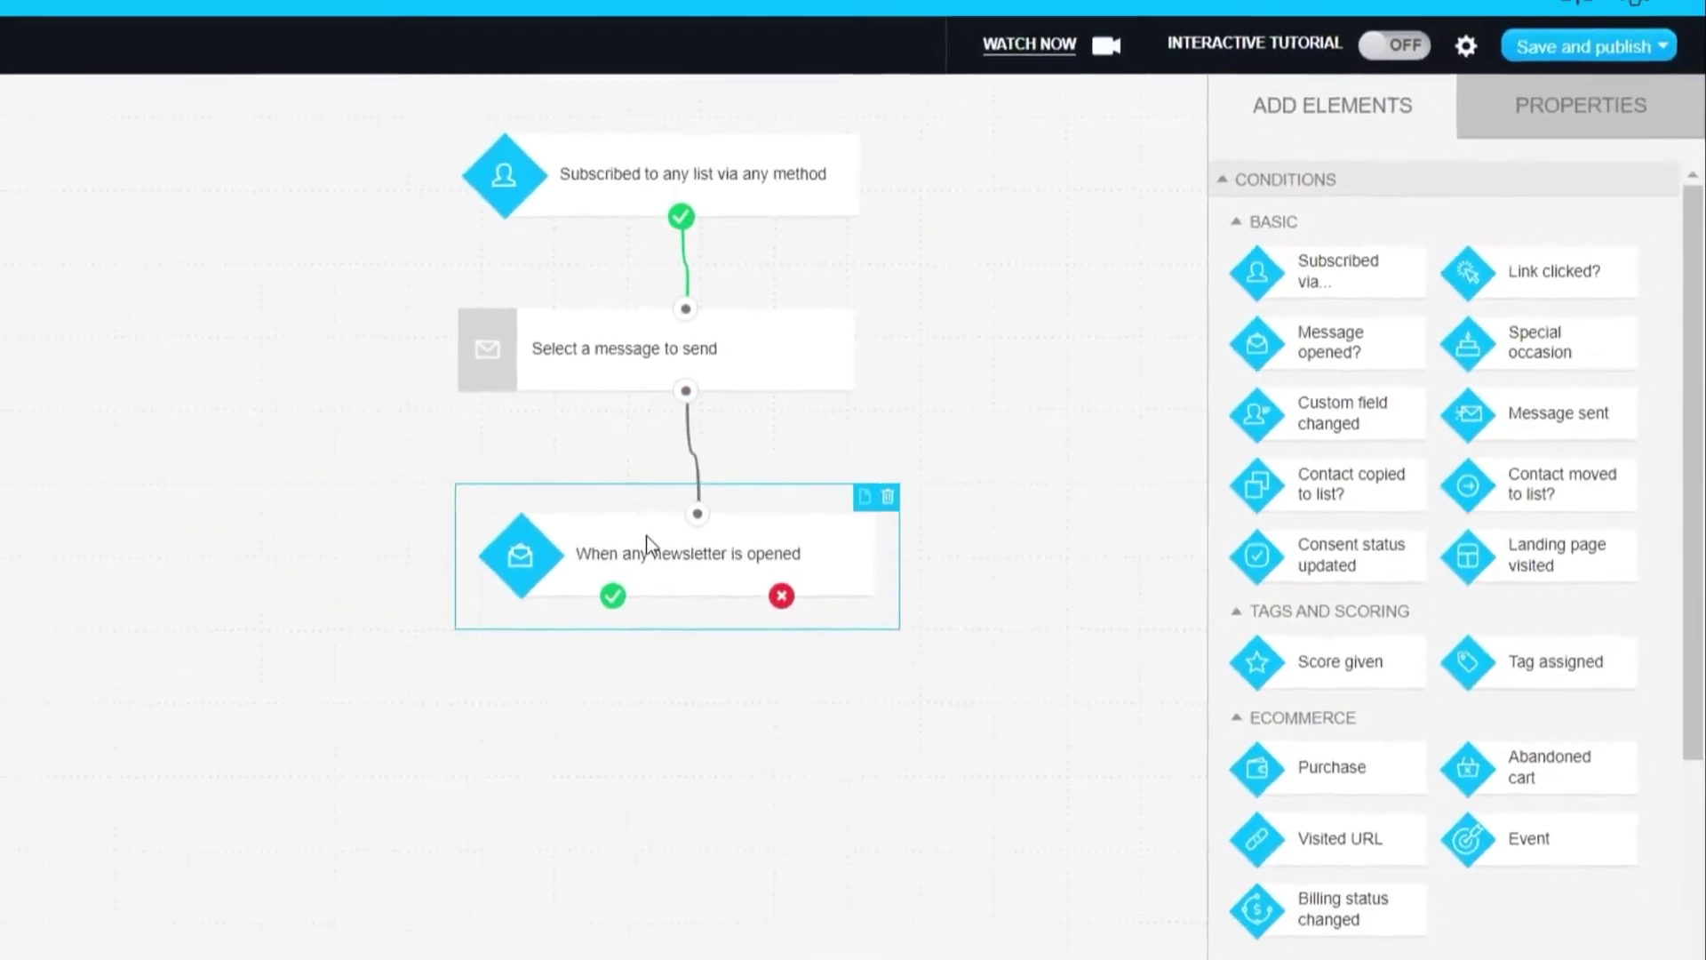
{"action": "mouse_move", "coordinate": [691, 505]}
{"action": "left_mouse_down"}
{"action": "mouse_move", "coordinate": [729, 548]}
{"action": "mouse_move", "coordinate": [704, 518]}
{"action": "left_mouse_up"}
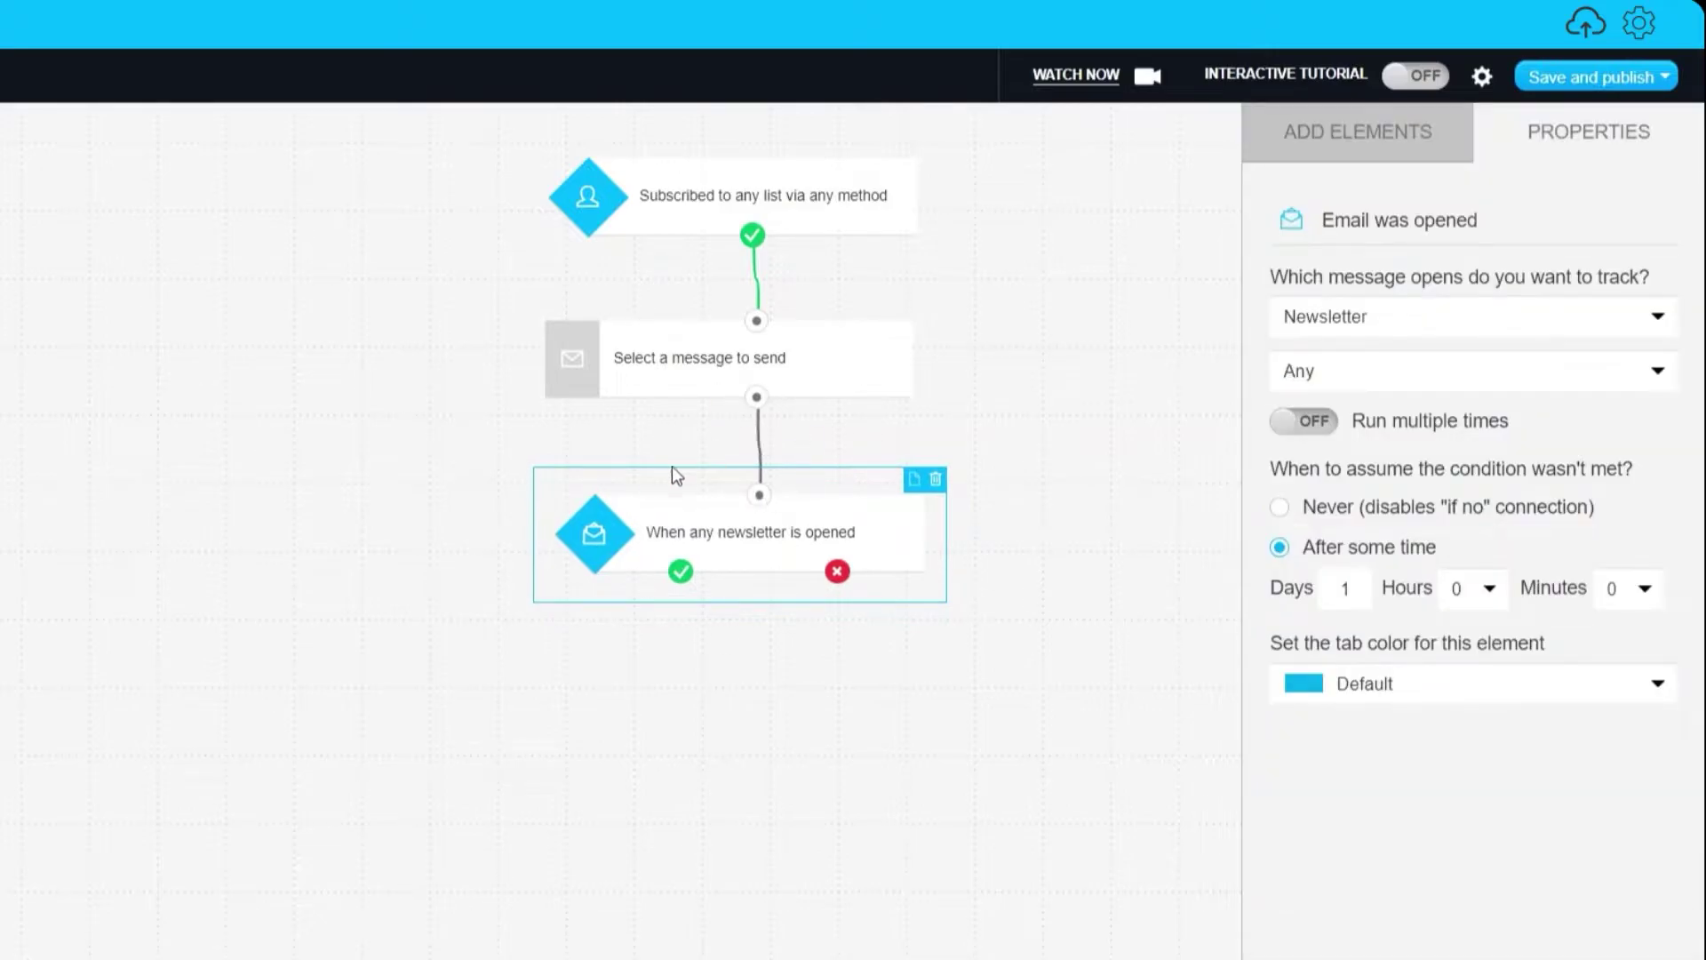
{"action": "left_click_drag", "start_coordinate": [721, 508], "coordinate": [588, 542]}
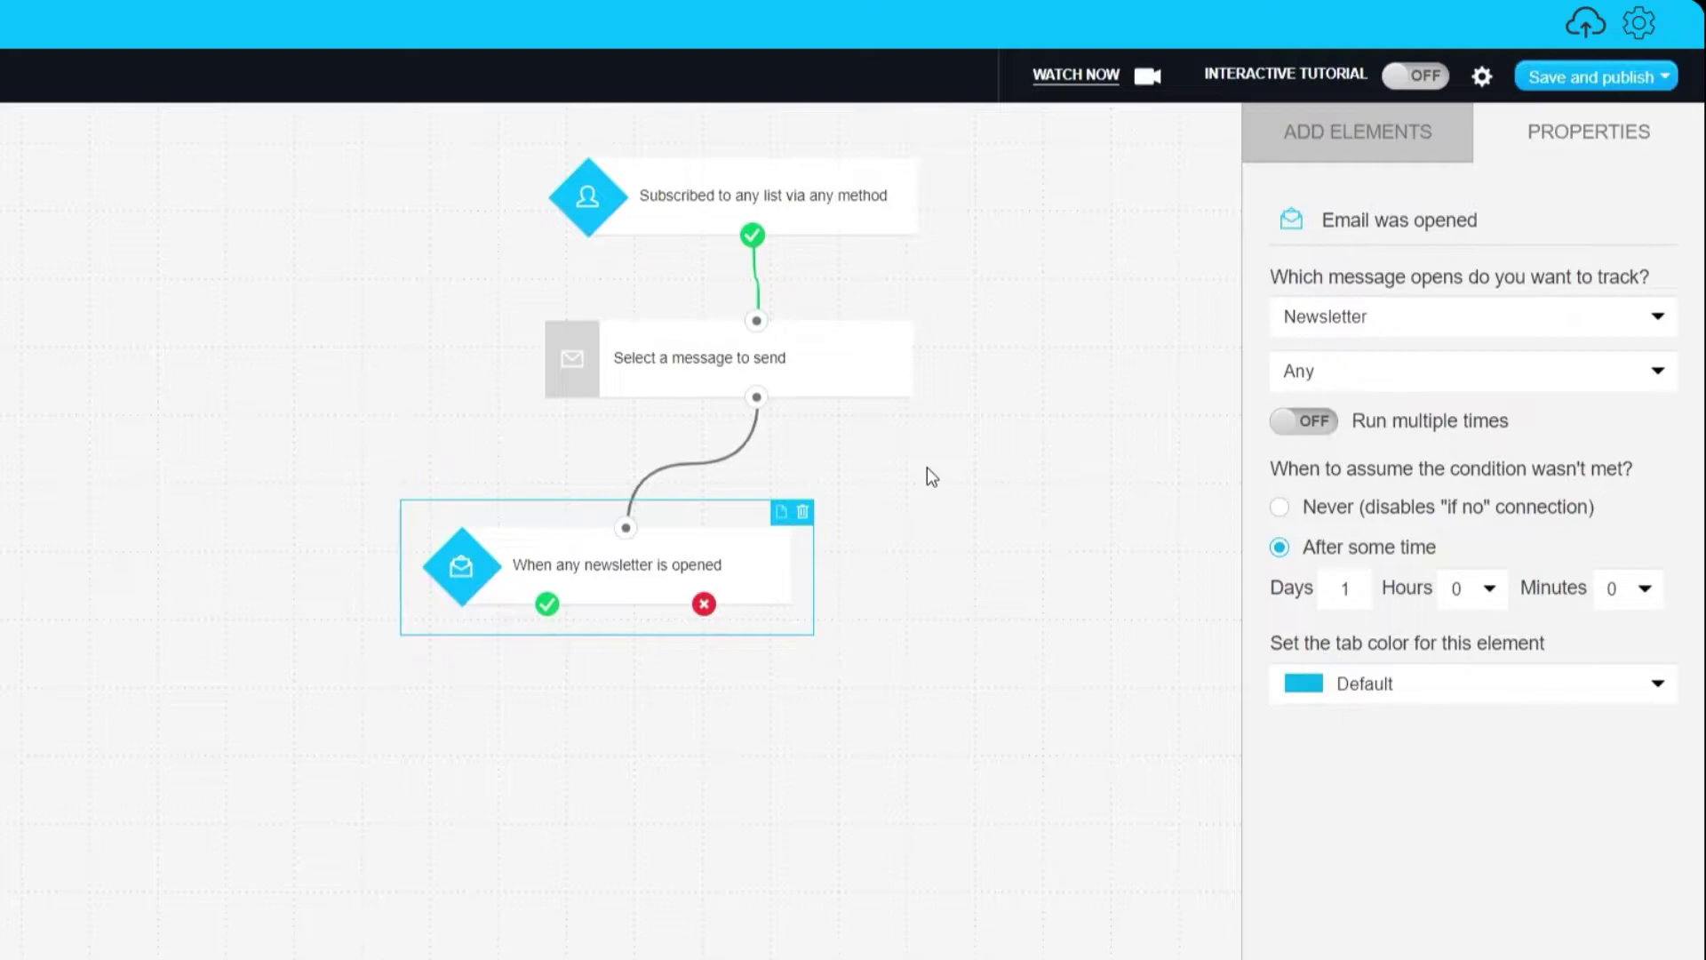
{"action": "left_click", "coordinate": [666, 369]}
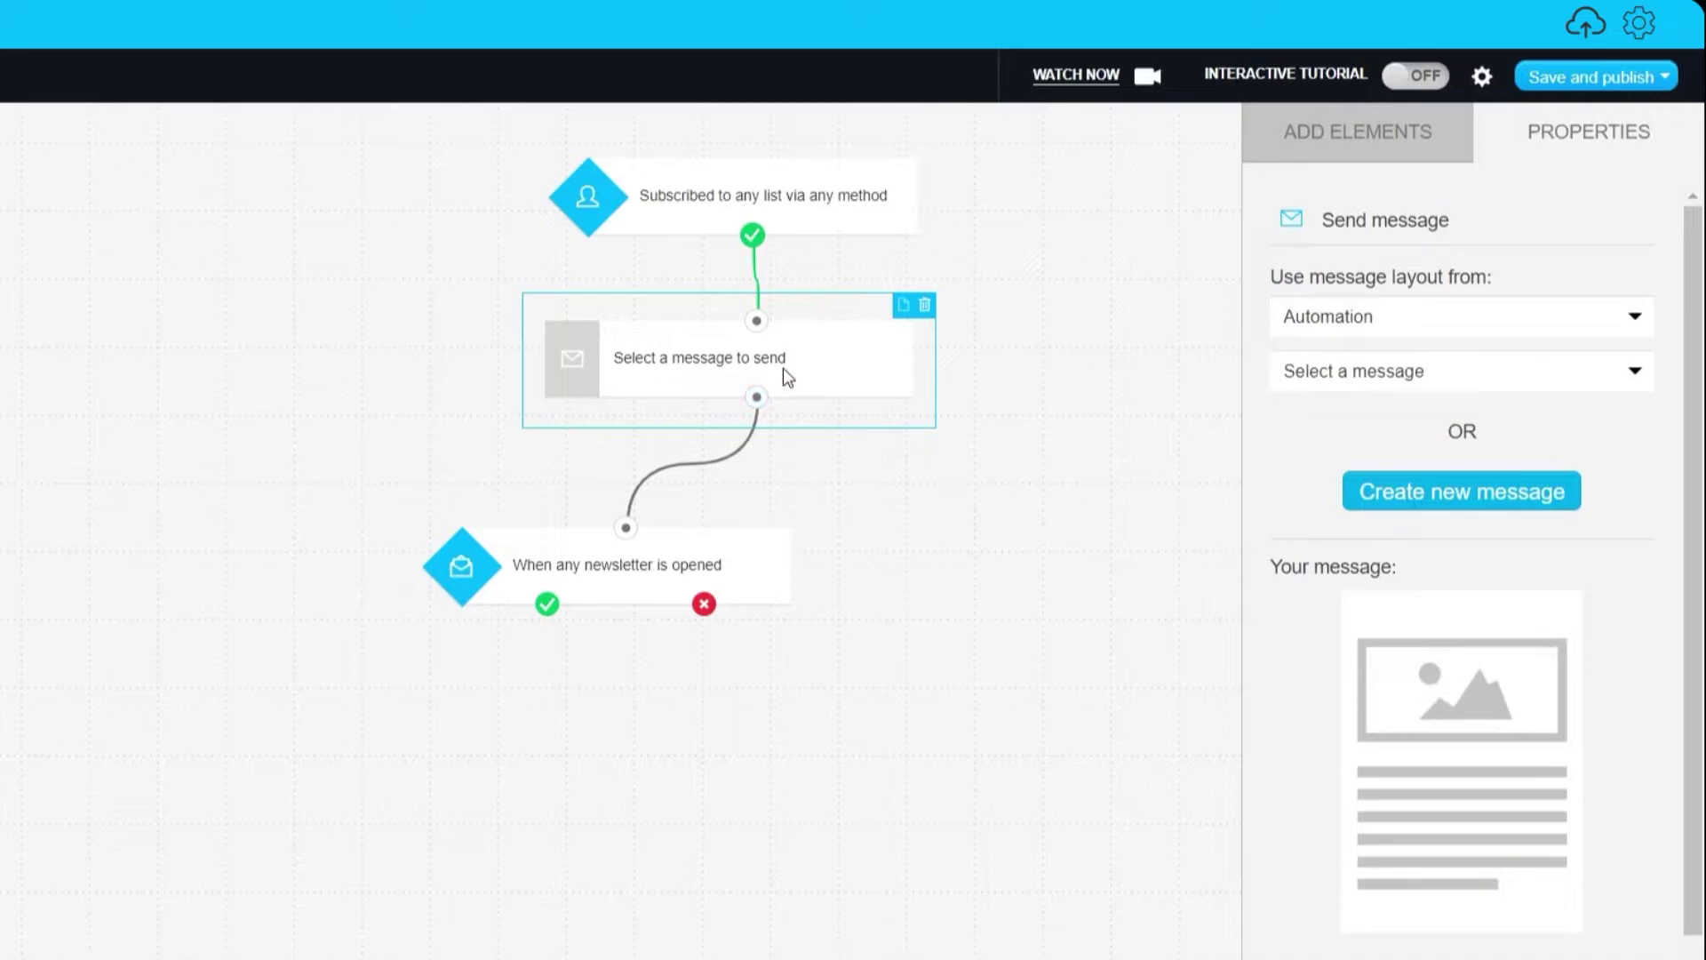
Create a new message for the step and name it 'Welcome'
{"action": "left_click", "coordinate": [1468, 506]}
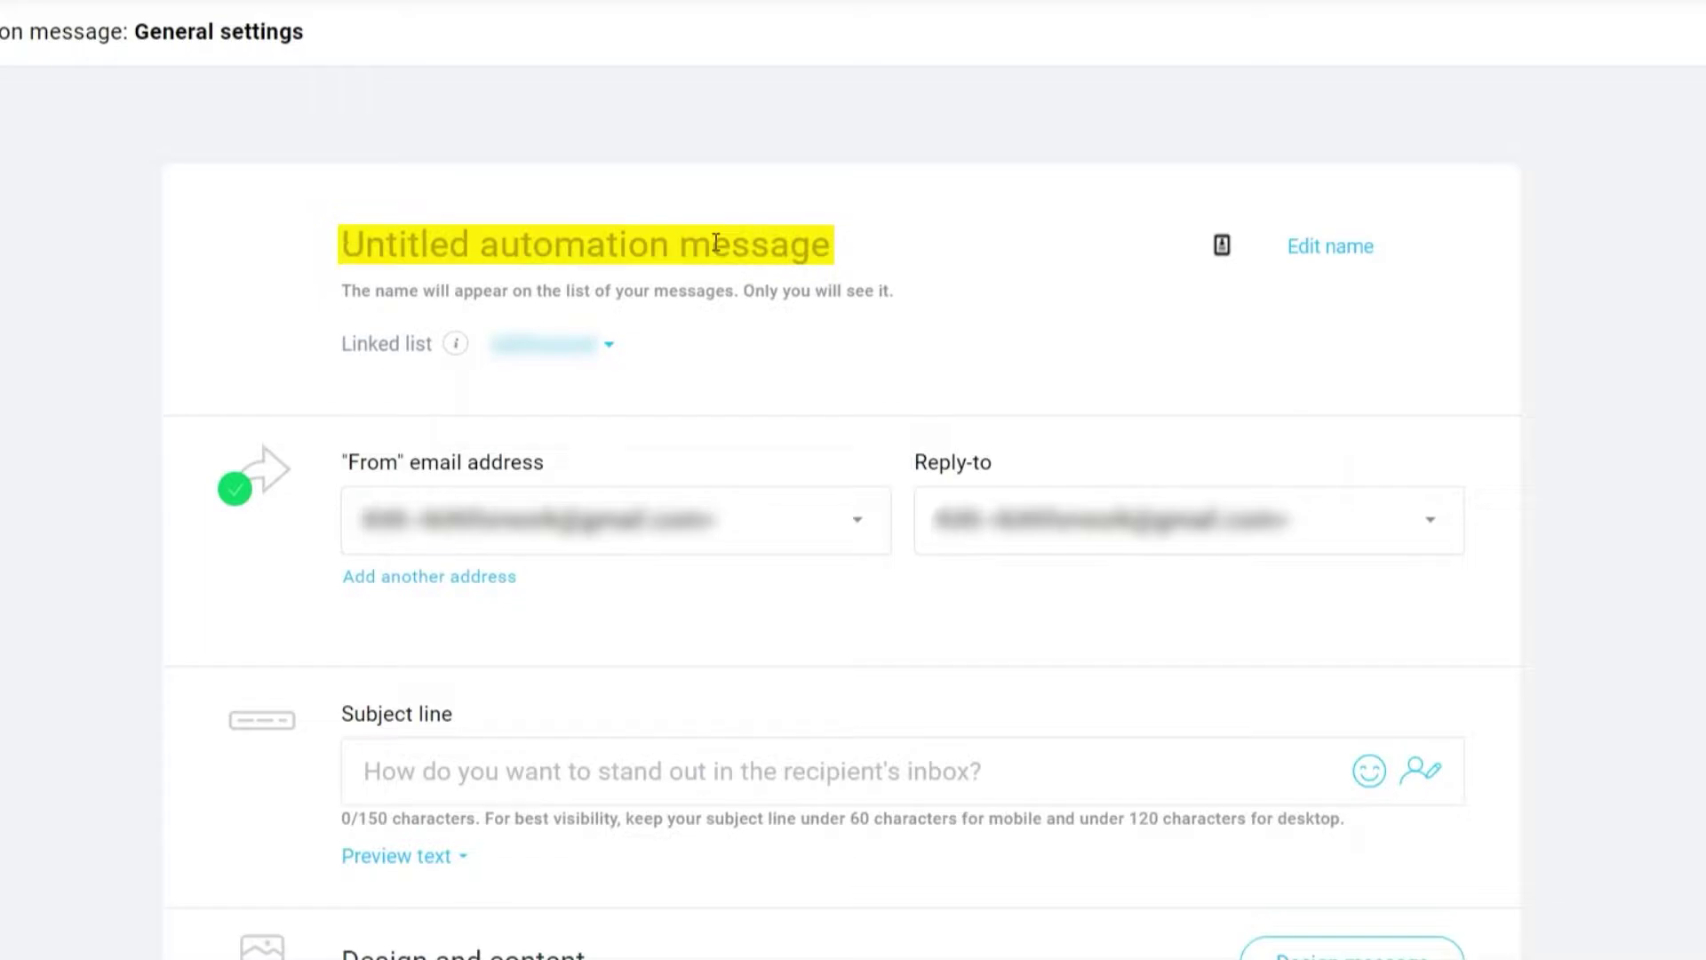
{"action": "type", "text": "WE"}
{"action": "key", "text": "BackSpace"}
{"action": "type", "text": "E"}
{"action": "type", "text": "elcome"}
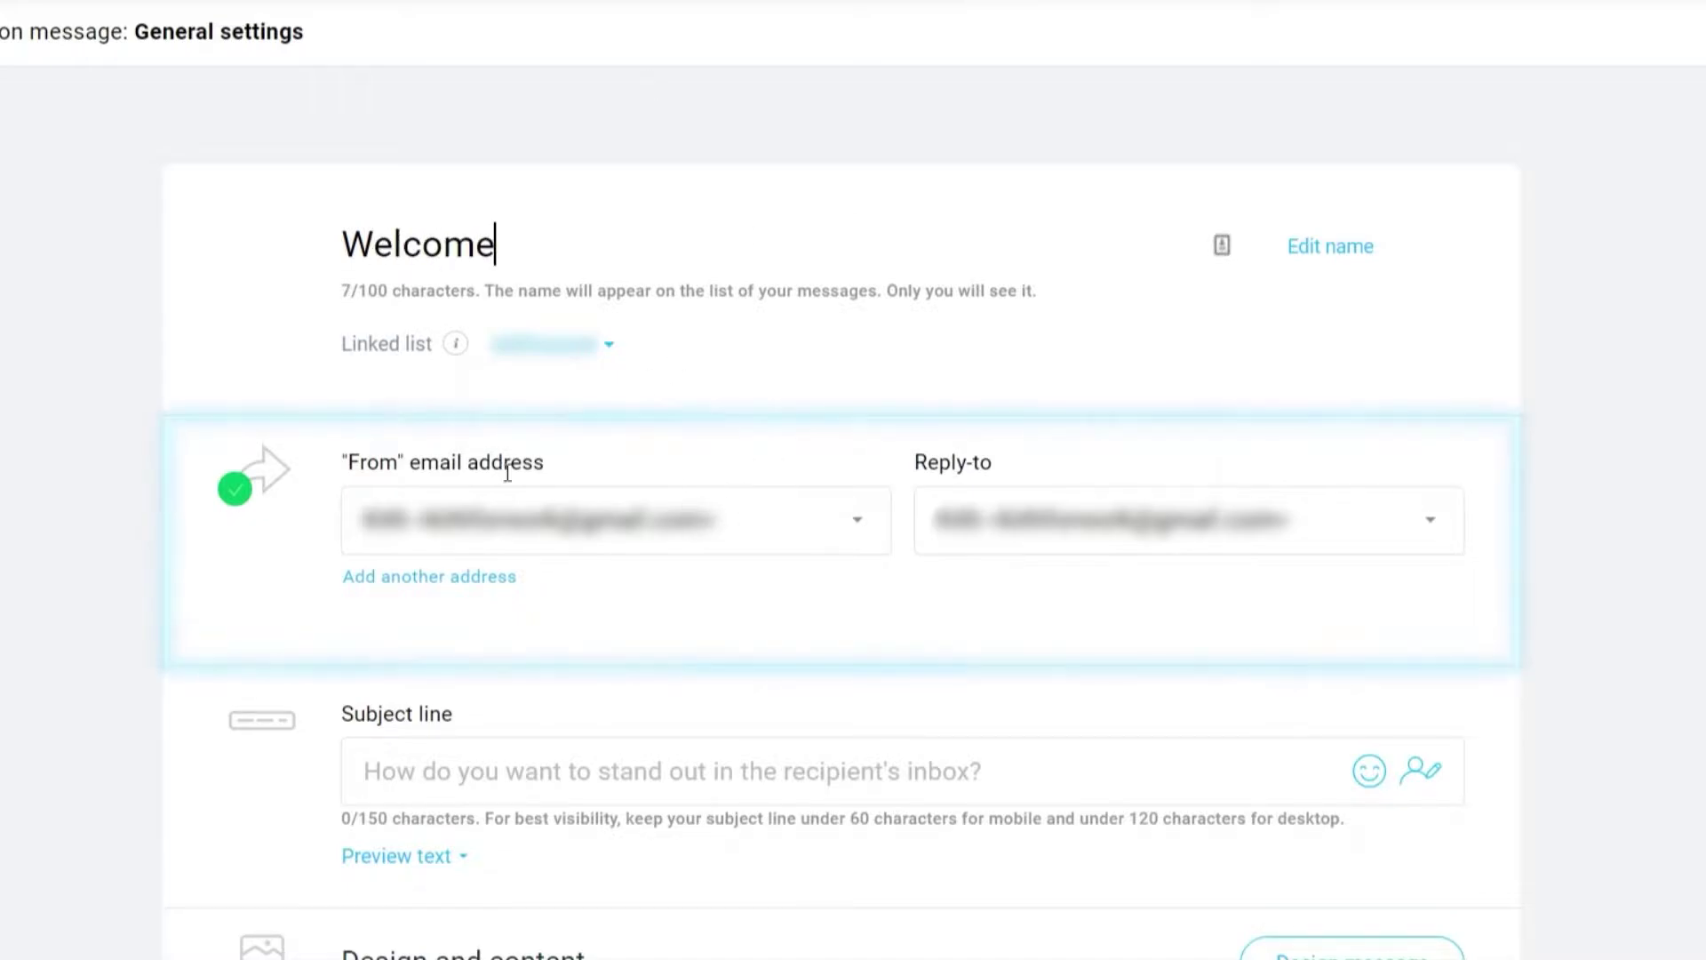
{"action": "left_click_drag", "start_coordinate": [341, 463], "coordinate": [471, 487]}
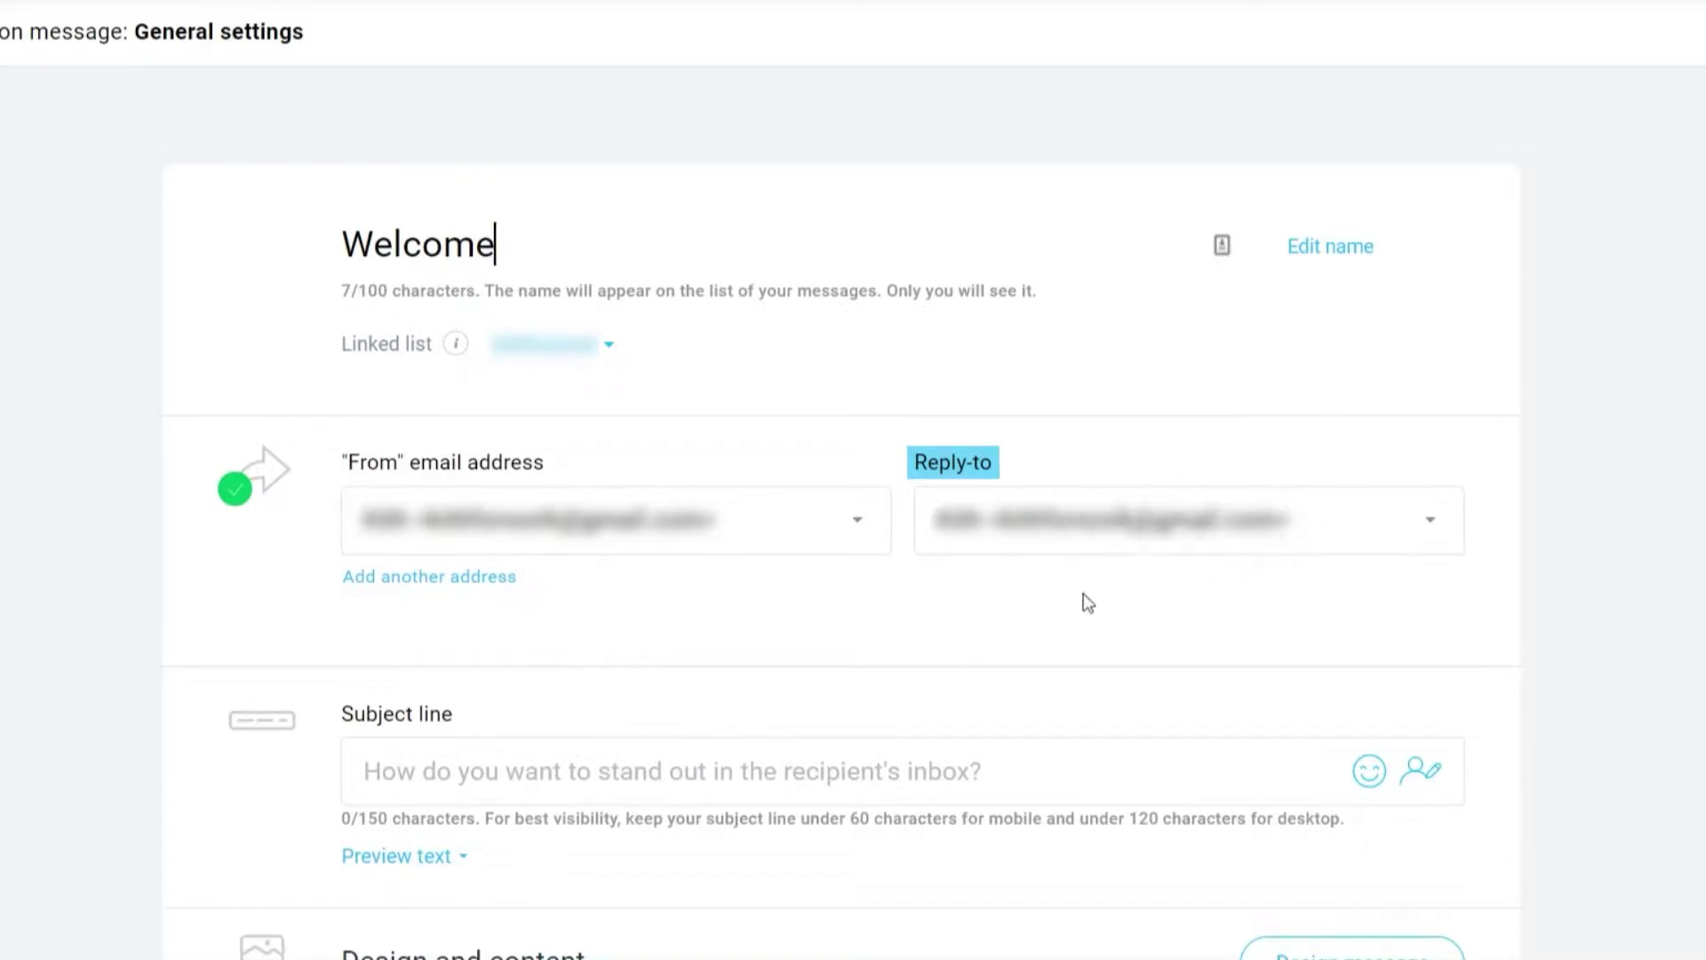
Set the message subject line to 'Here's the step'
{"action": "scroll", "coordinate": [673, 508], "scroll_direction": "down", "scroll_amount": 3}
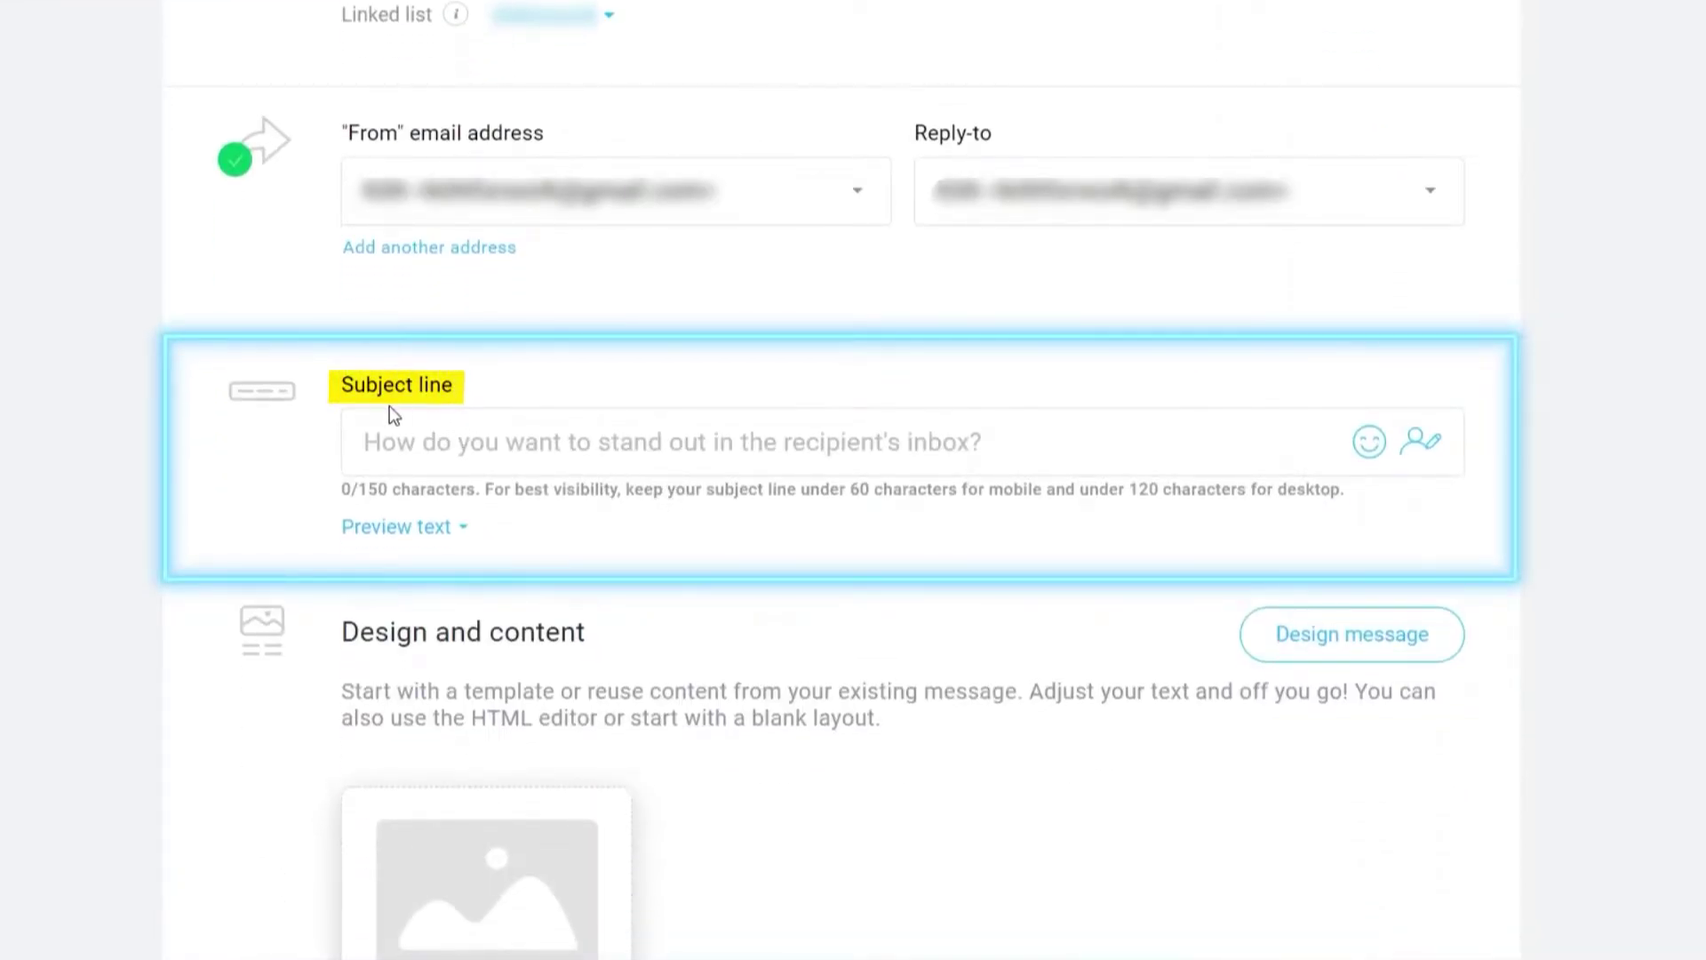
{"action": "left_click", "coordinate": [479, 439]}
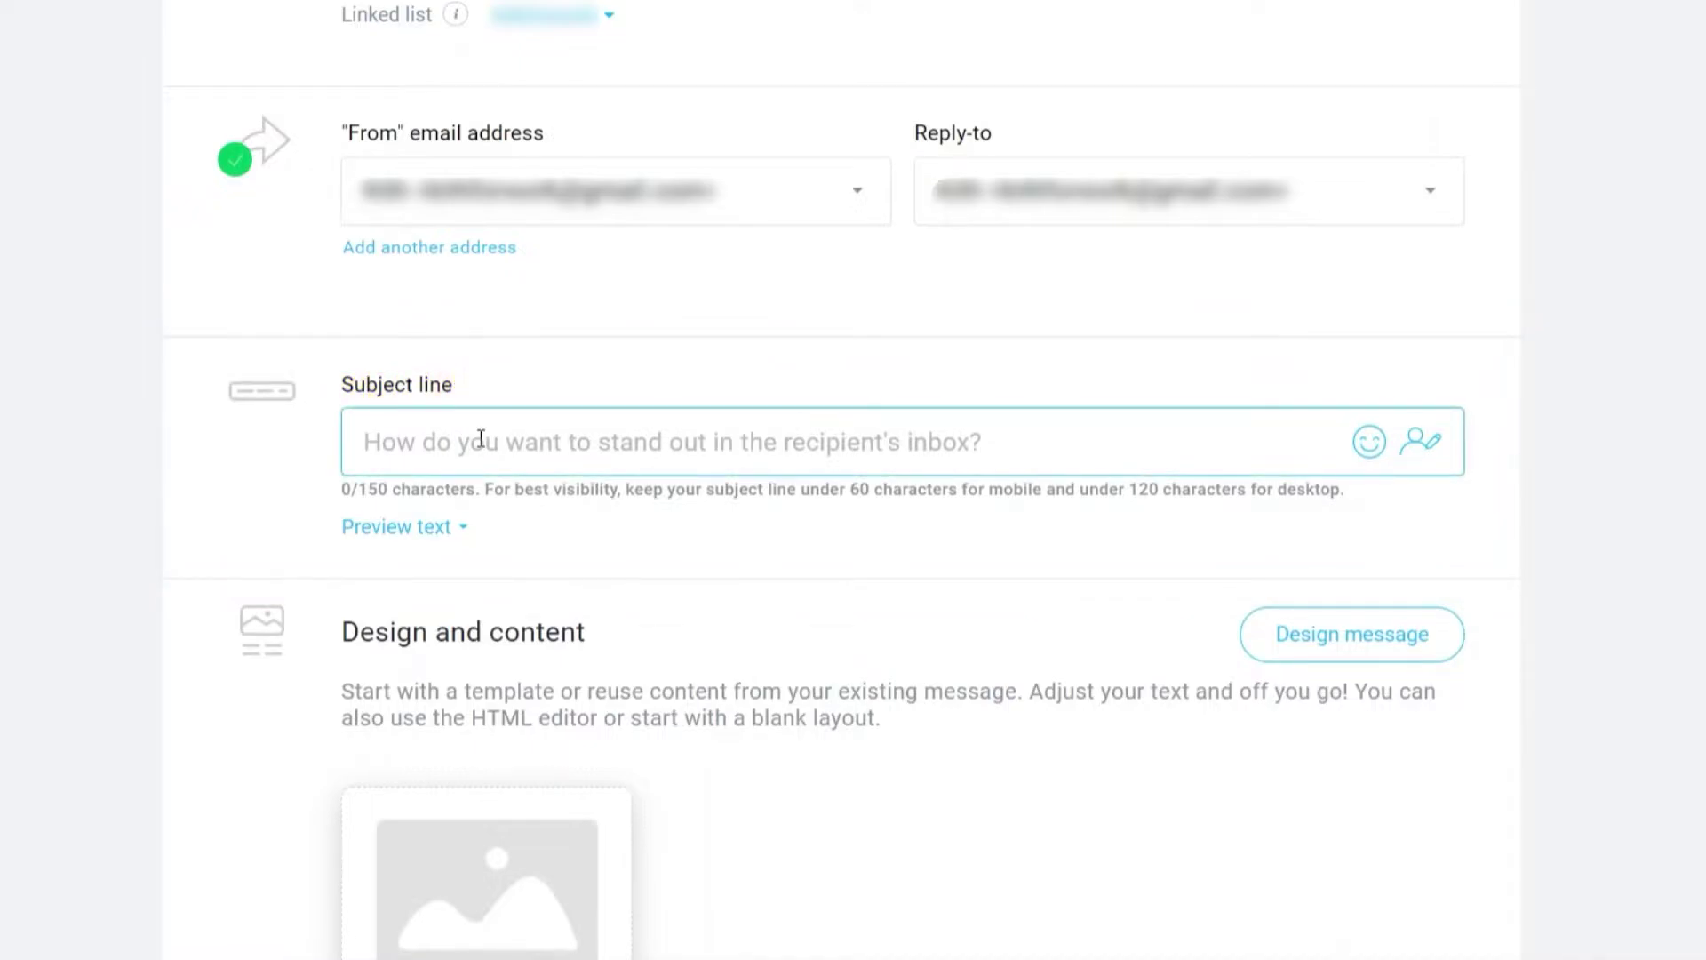
{"action": "type", "text": "Here"}
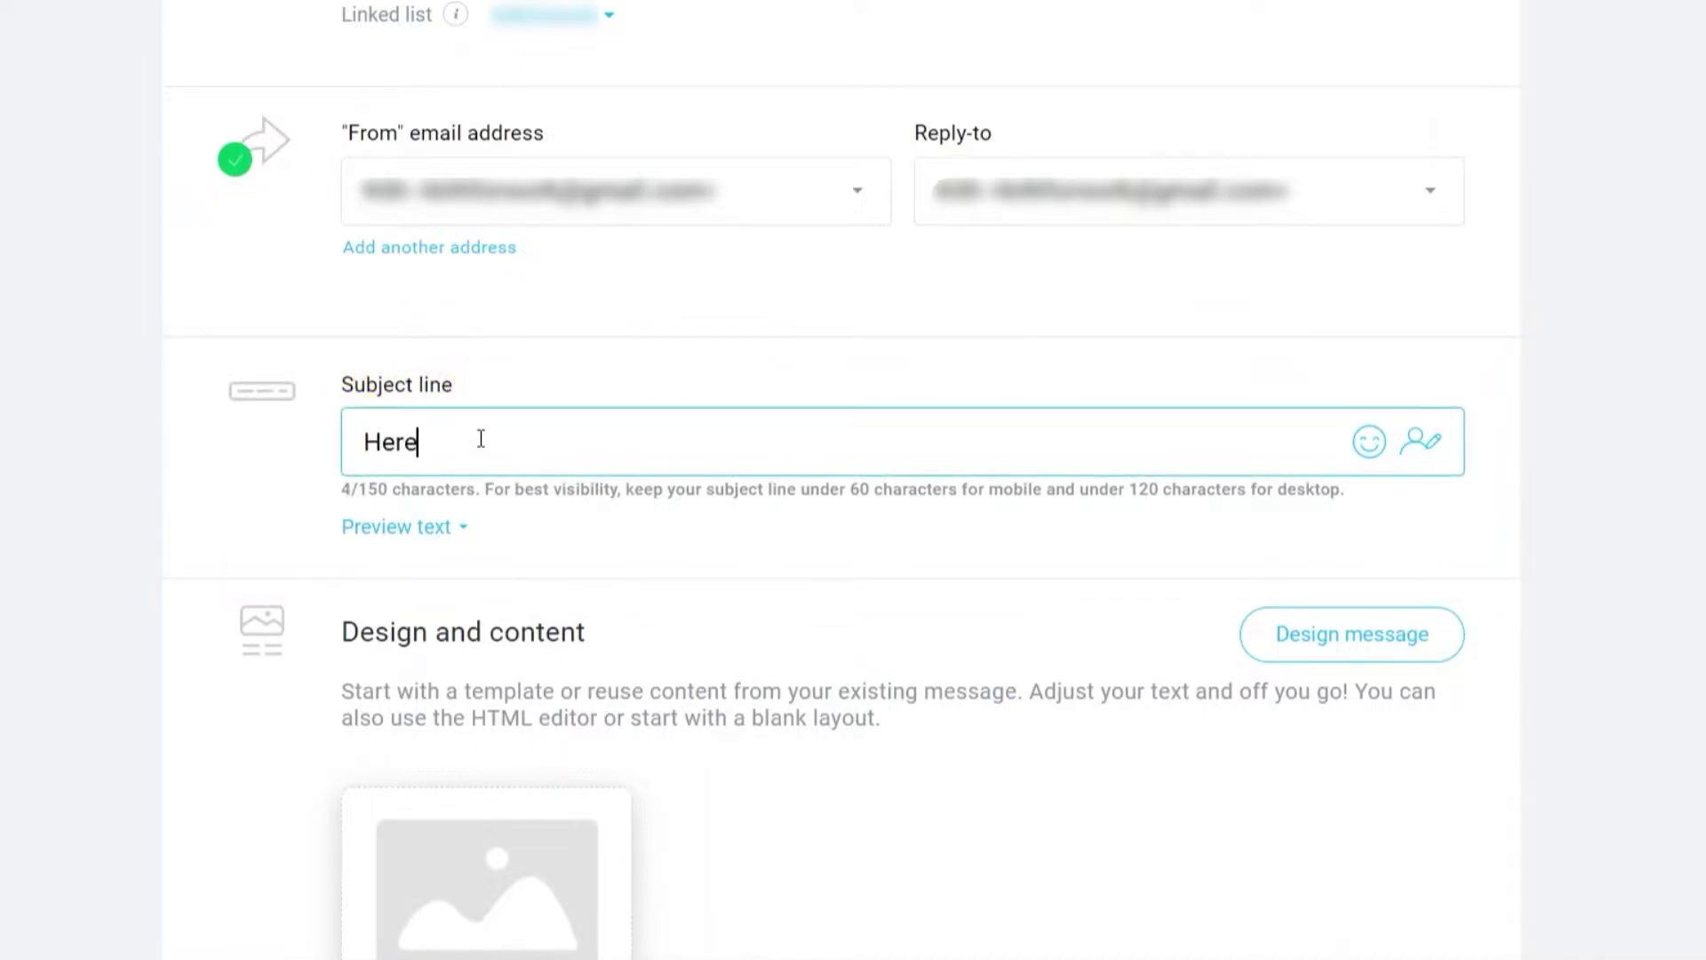
{"action": "type", "text": "'s the "}
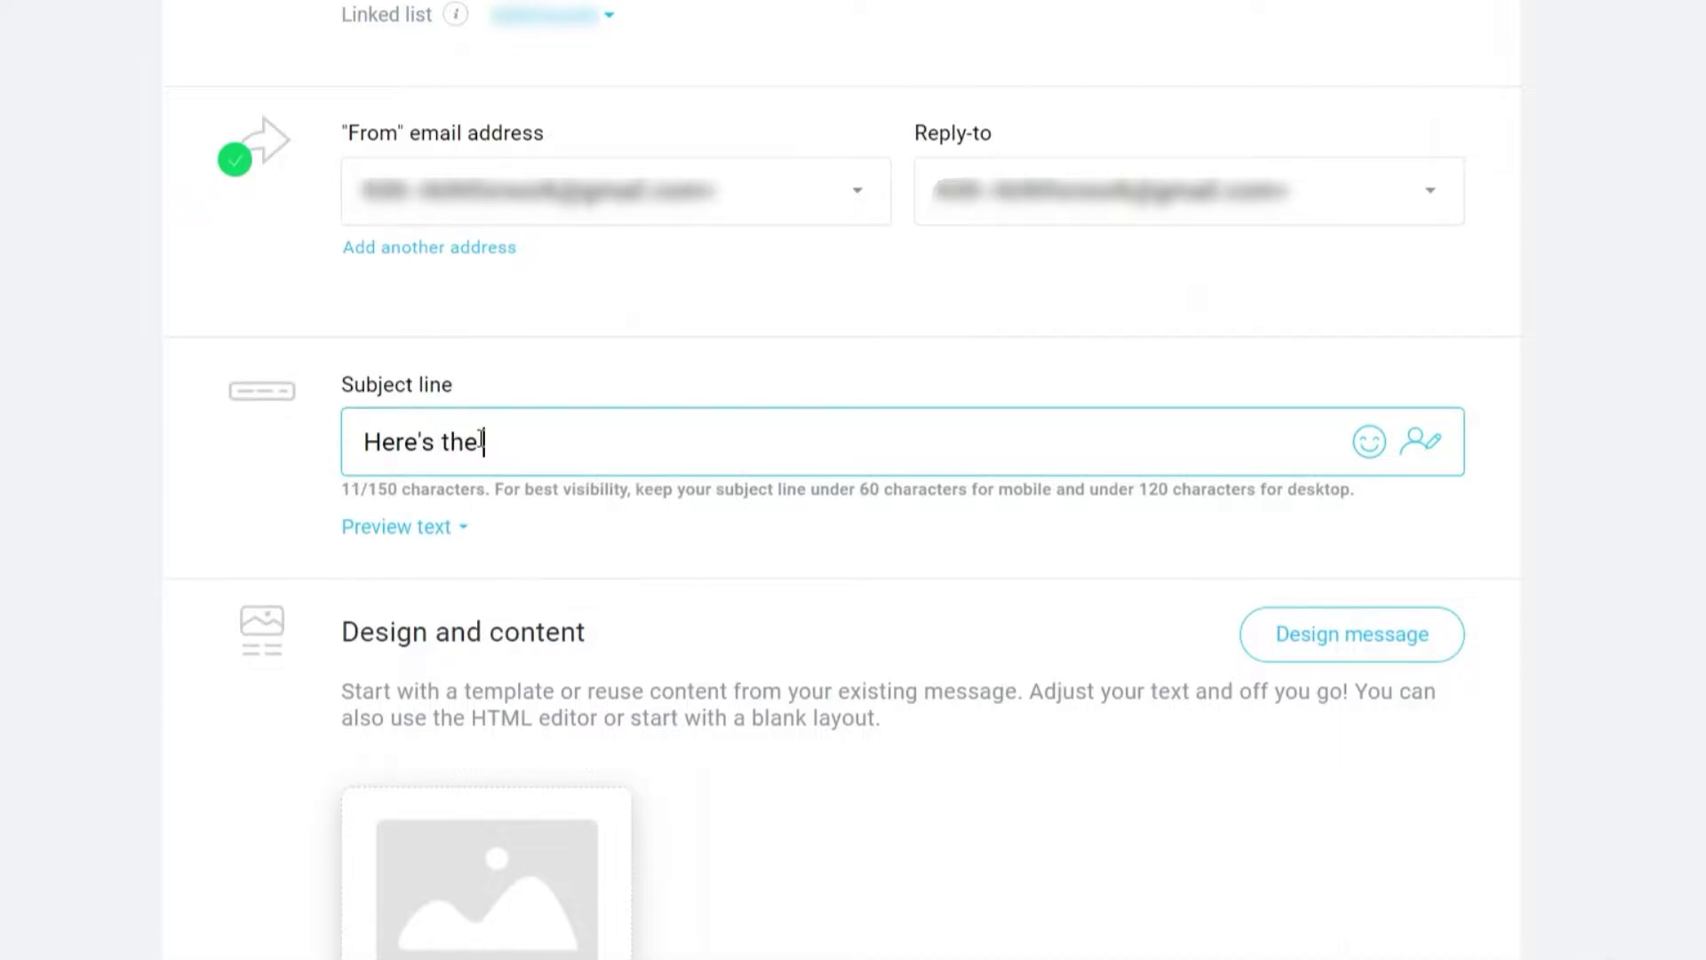
{"action": "type", "text": "step"}
{"action": "scroll", "coordinate": [681, 362], "scroll_direction": "down", "scroll_amount": 3}
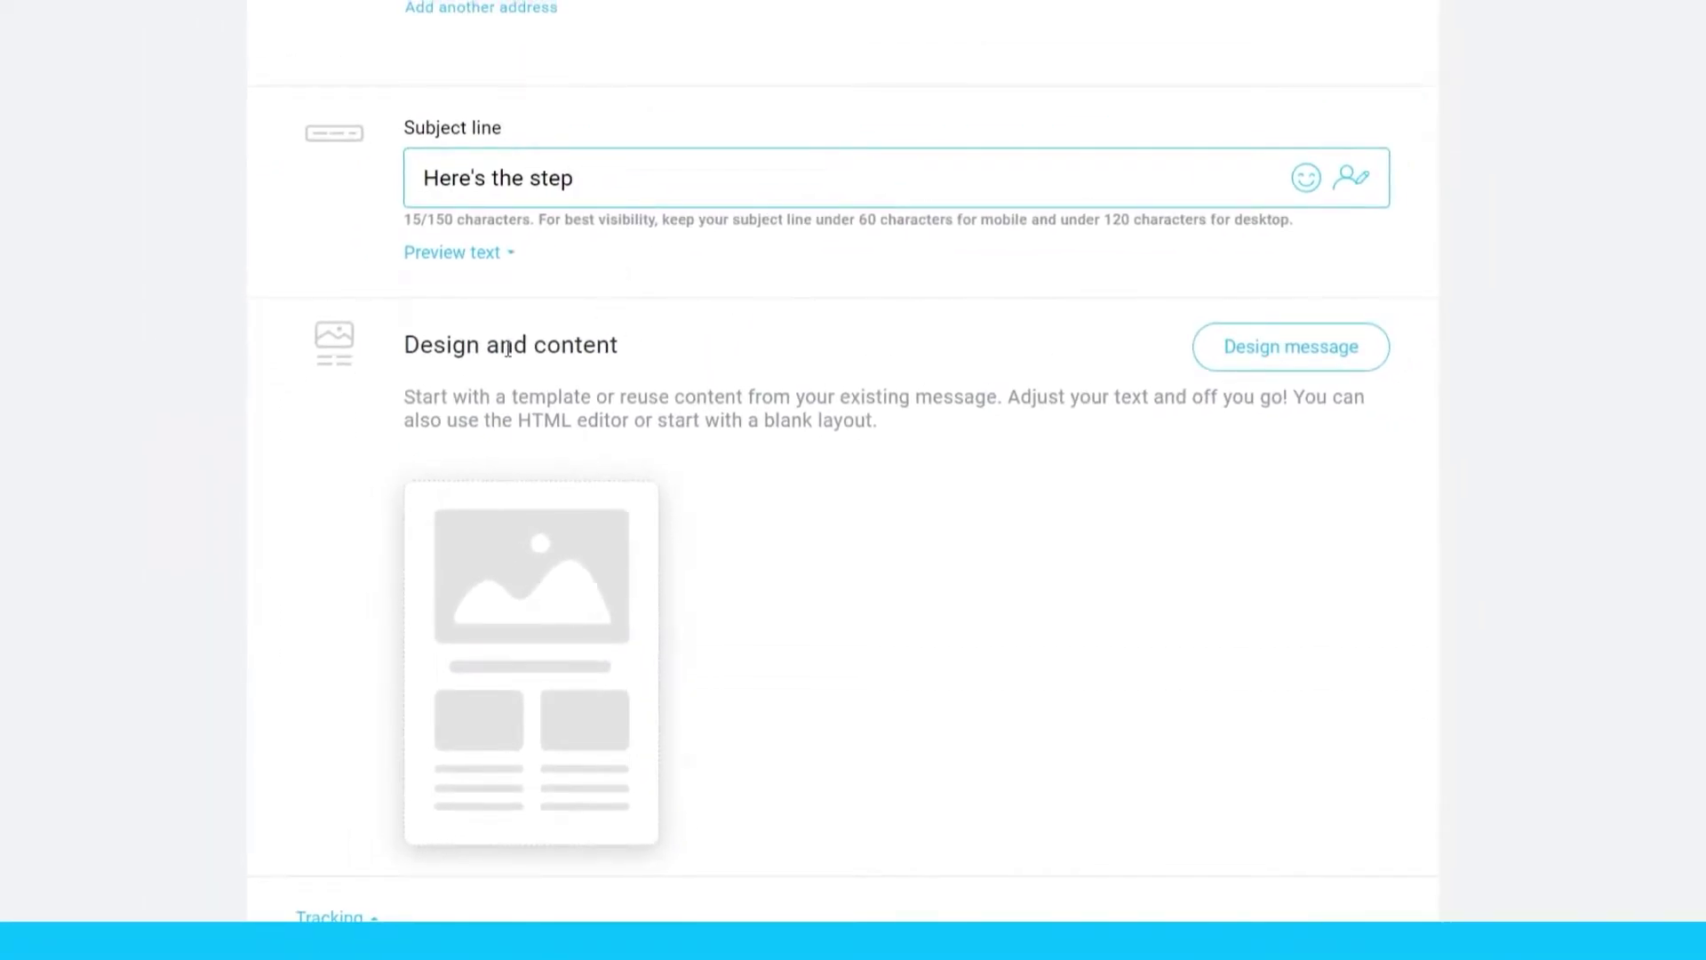
{"action": "scroll", "coordinate": [613, 222], "scroll_direction": "down", "scroll_amount": 2}
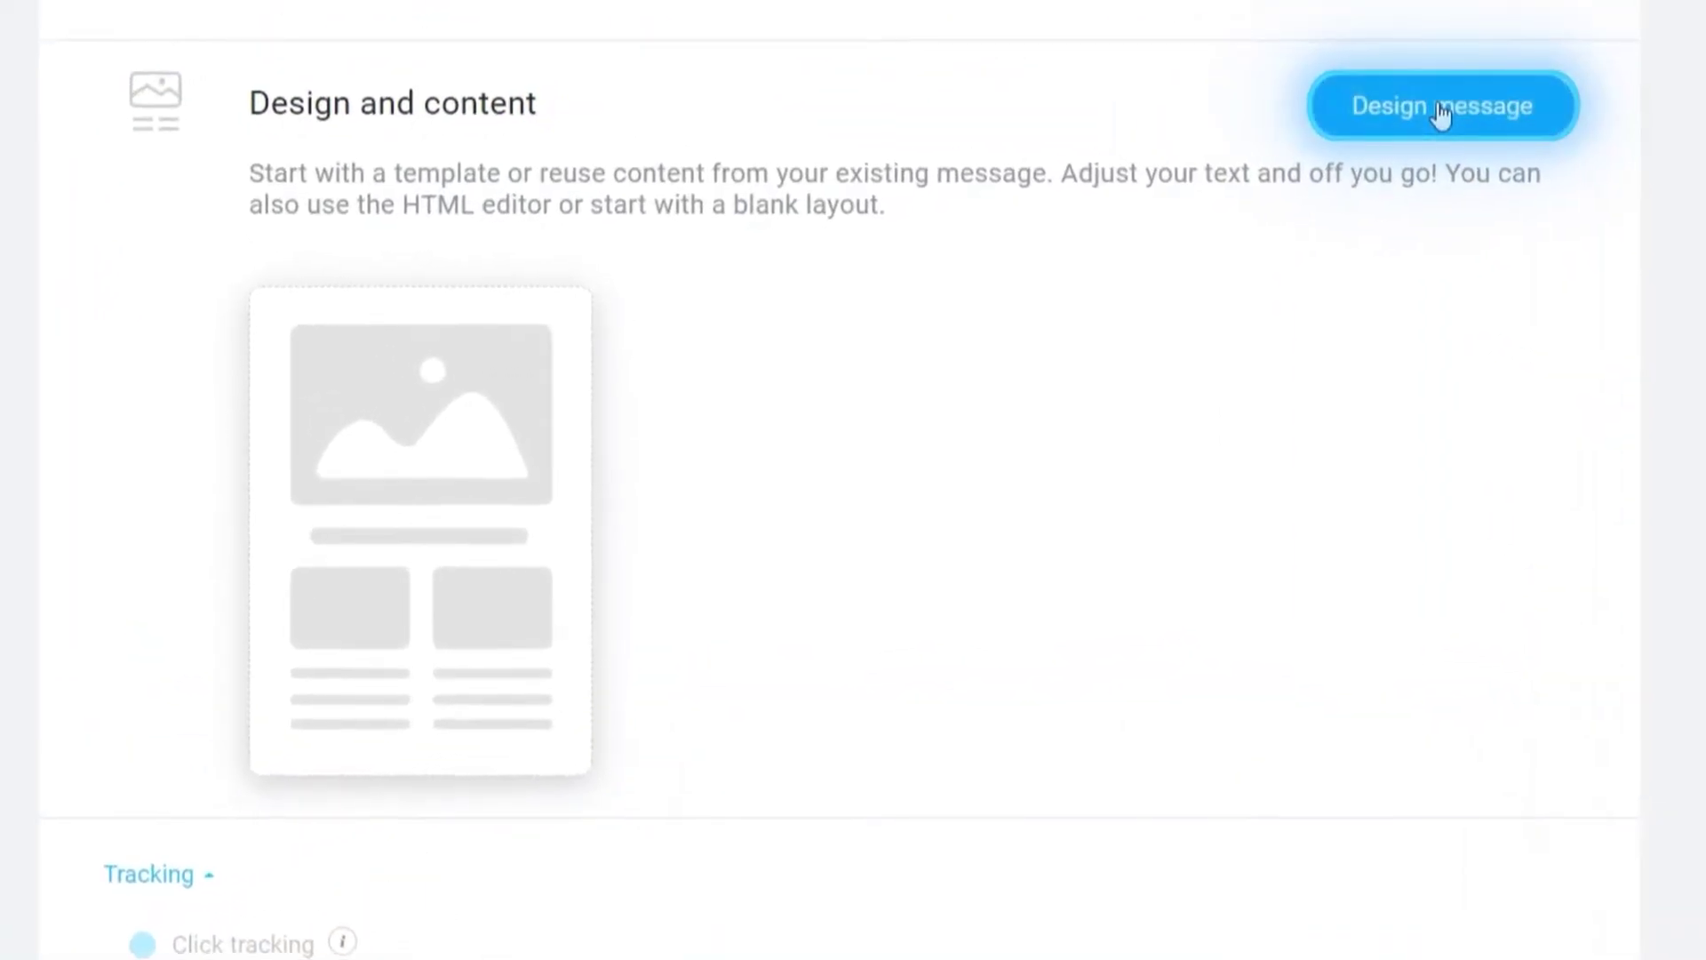
Browse content designs, find My templates empty, and show Blank templates (1, 2, 3 columns)
{"action": "left_click", "coordinate": [1441, 114]}
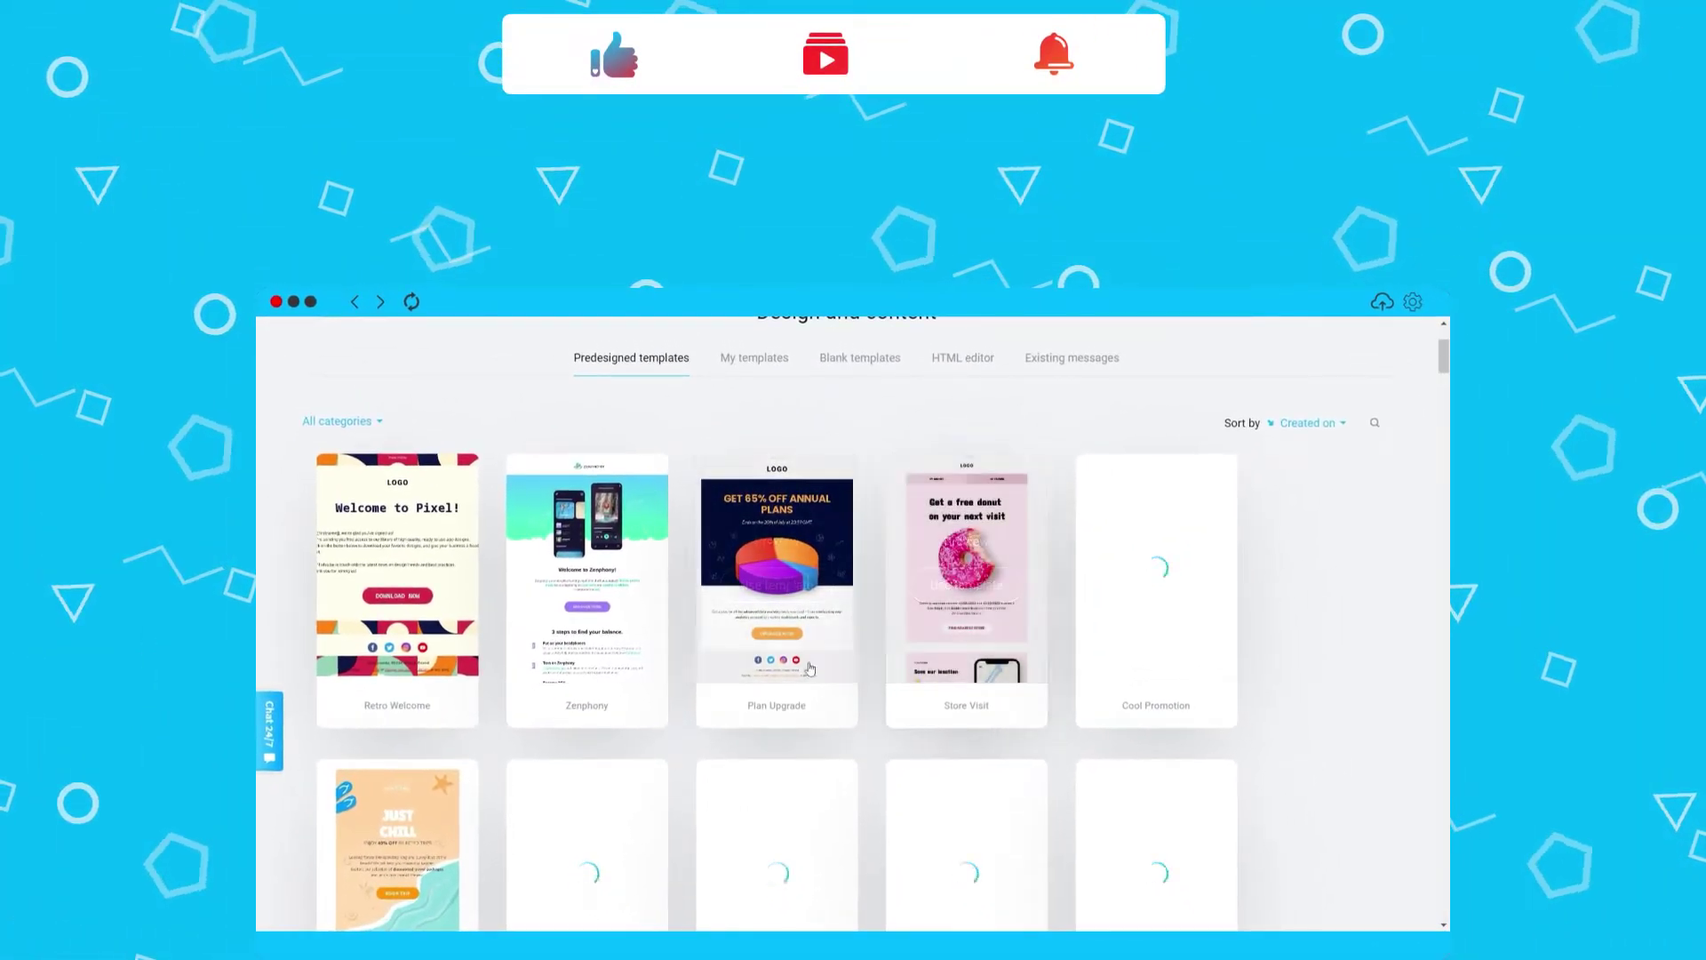
{"action": "scroll", "coordinate": [875, 673], "scroll_direction": "up", "scroll_amount": 3}
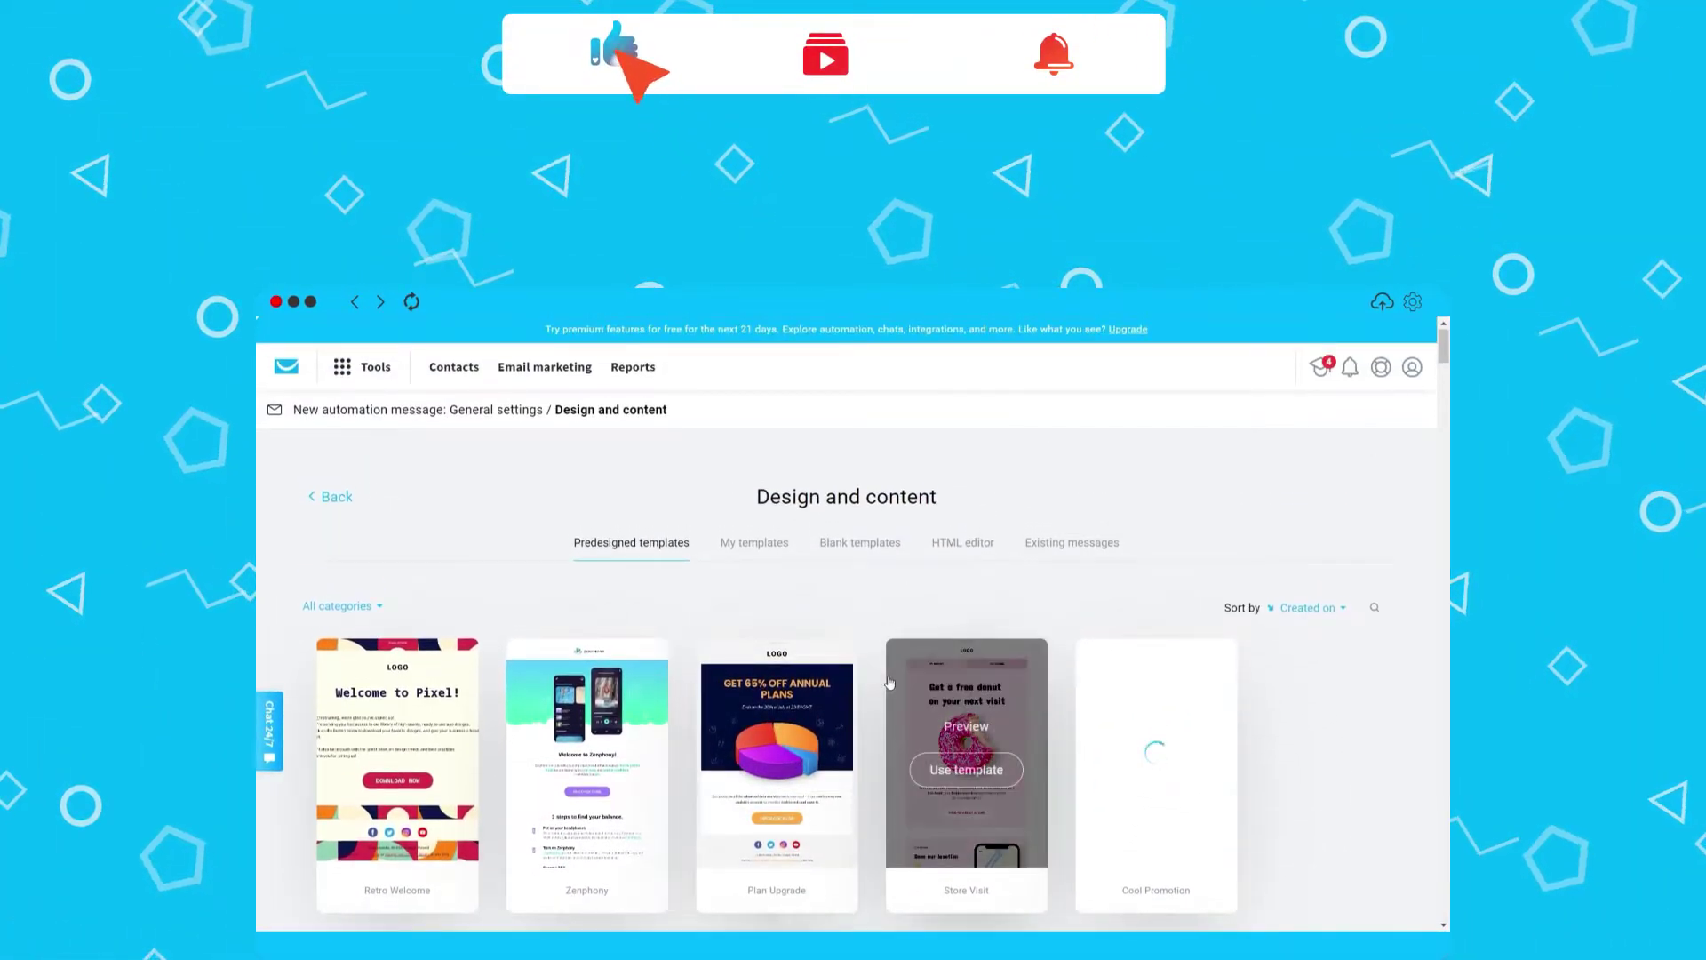
{"action": "scroll", "coordinate": [811, 721], "scroll_direction": "down", "scroll_amount": 2}
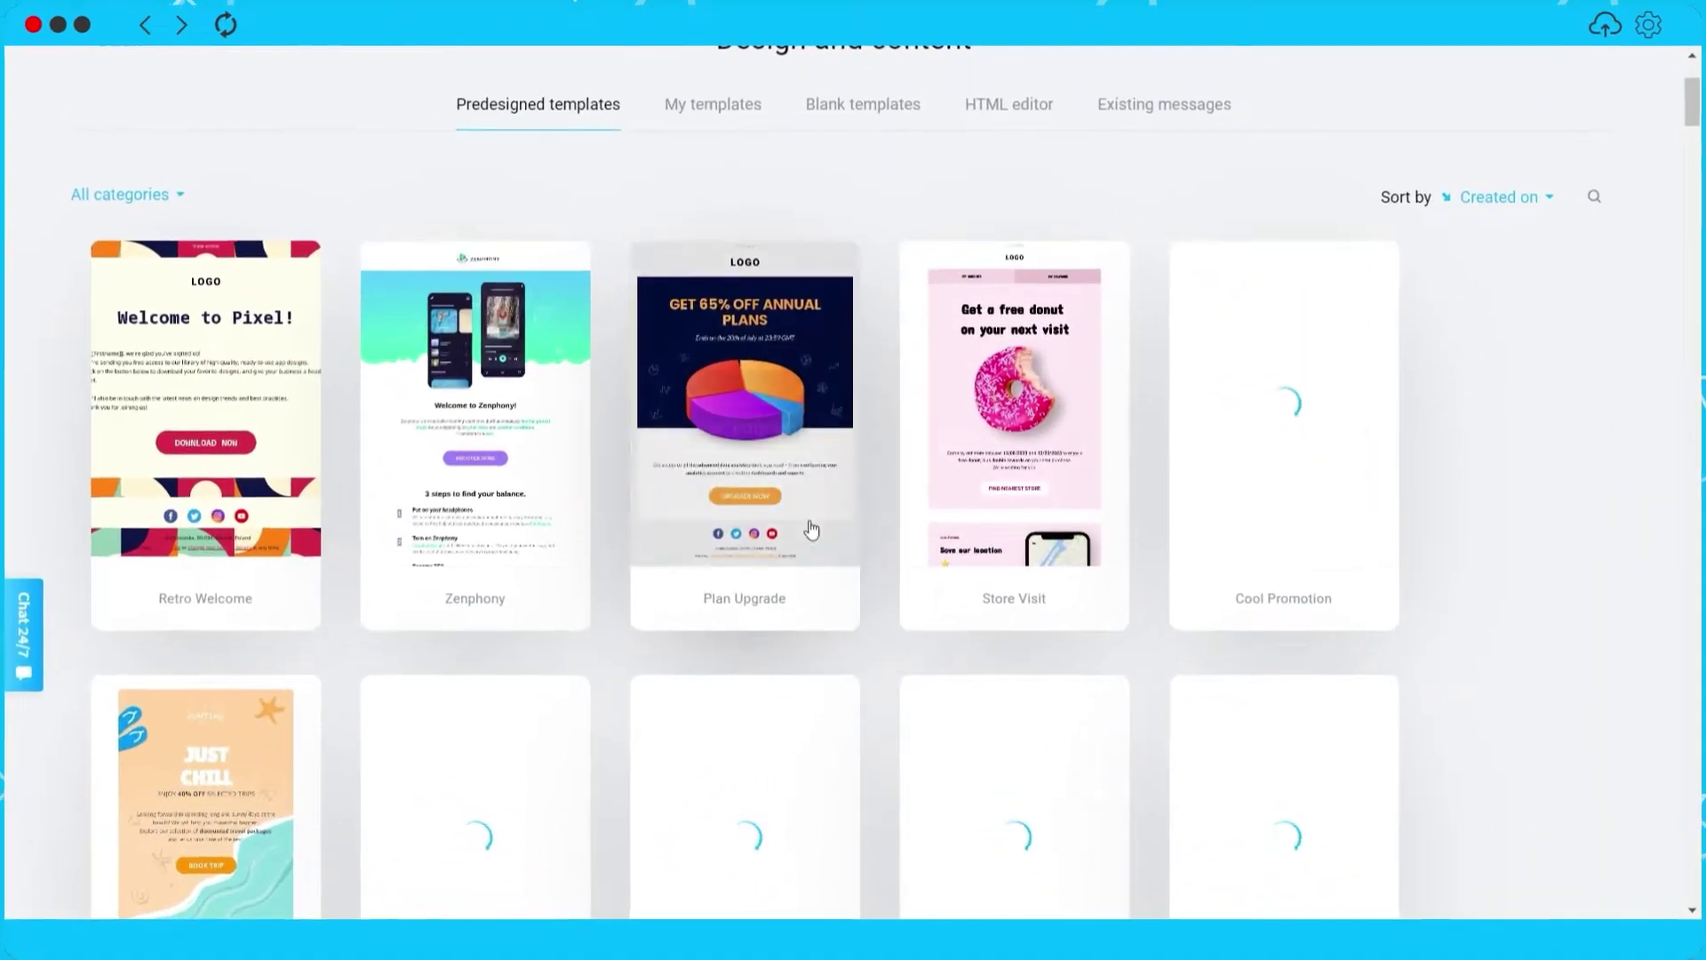
{"action": "mouse_move", "coordinate": [754, 709]}
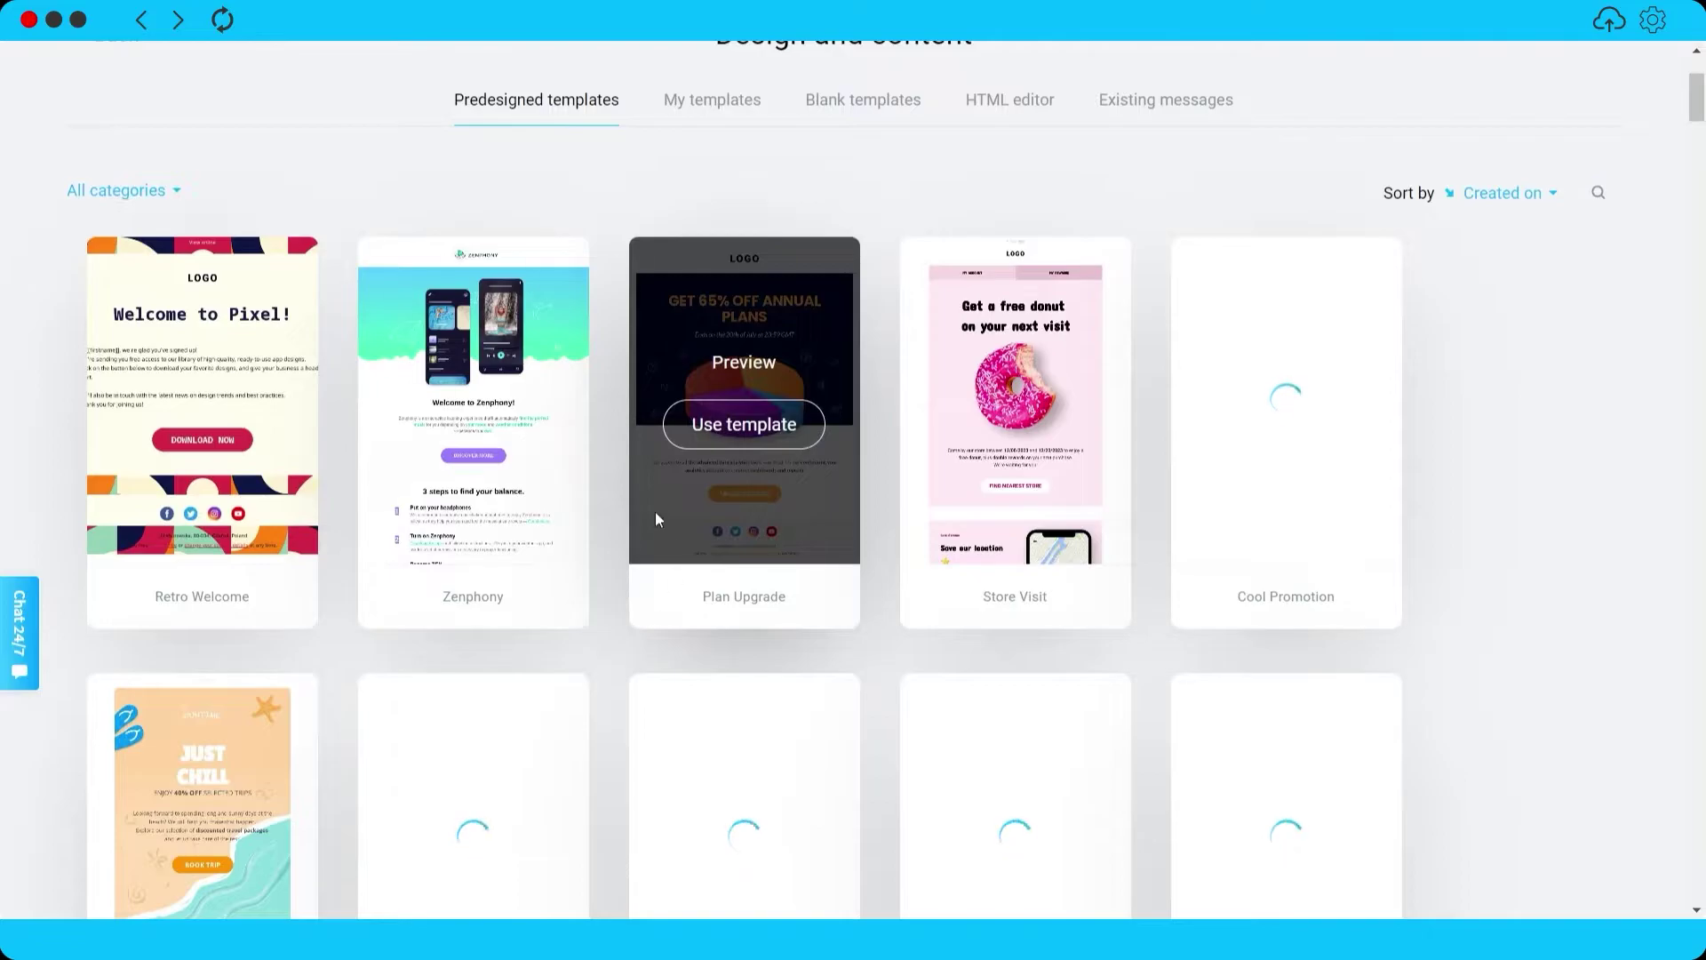
{"action": "scroll", "coordinate": [543, 531], "scroll_direction": "down", "scroll_amount": 3}
{"action": "scroll", "coordinate": [541, 532], "scroll_direction": "up", "scroll_amount": 3}
{"action": "scroll", "coordinate": [539, 528], "scroll_direction": "up", "scroll_amount": 1}
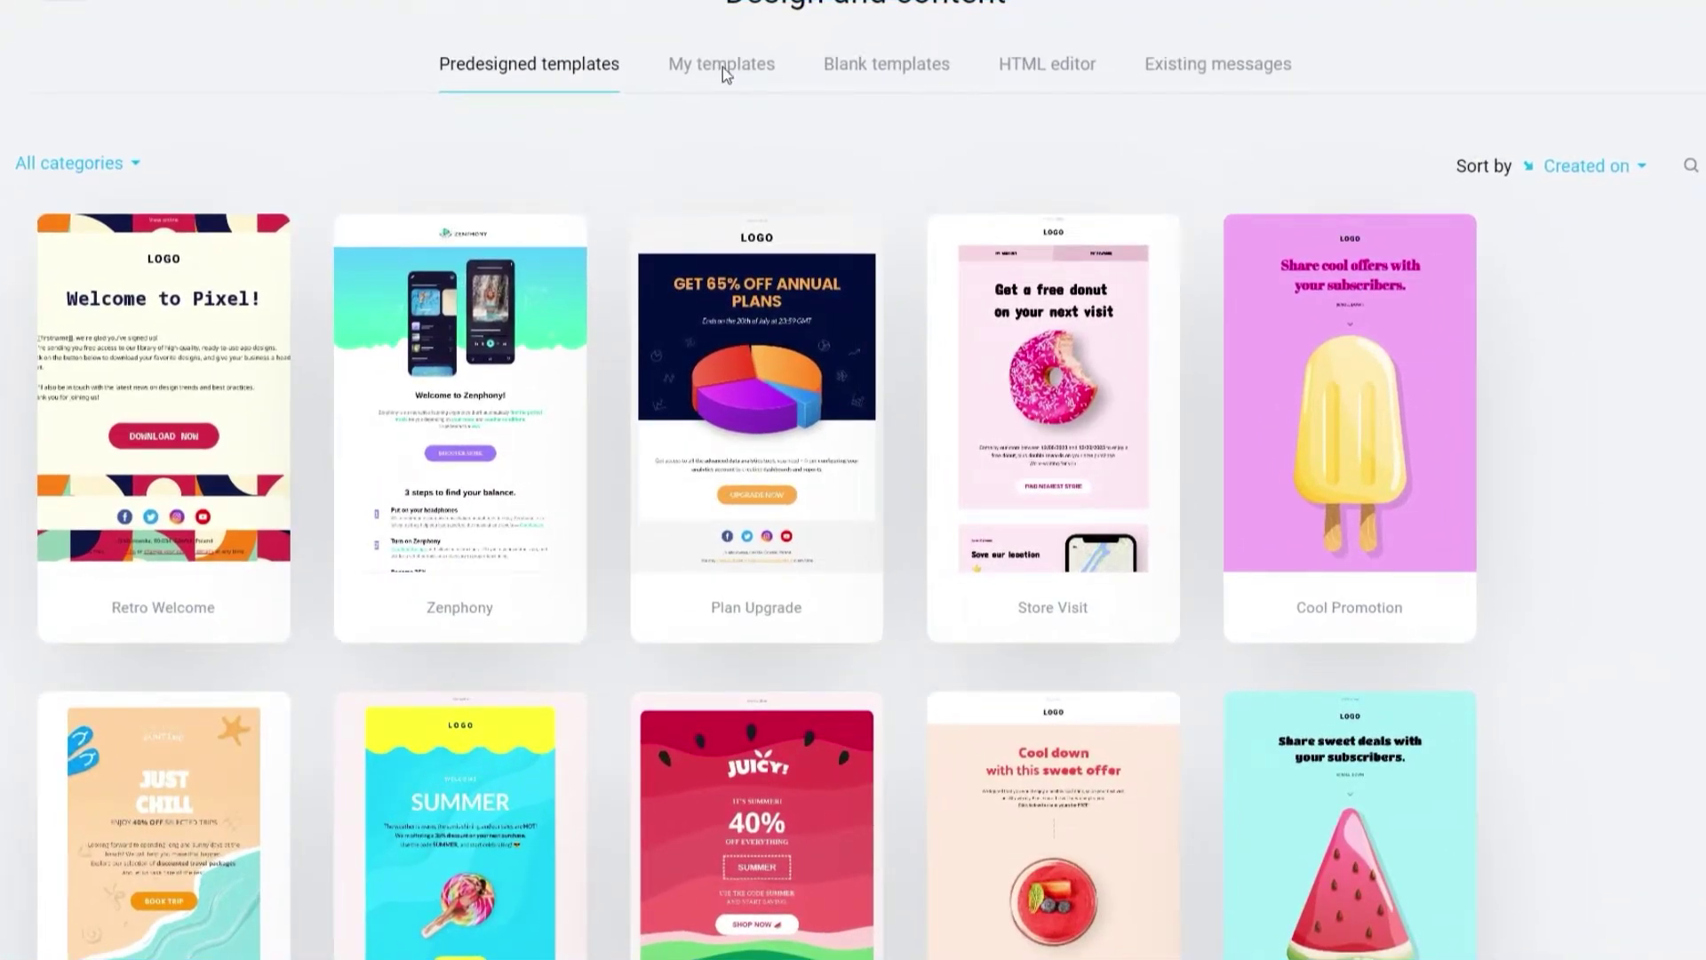
{"action": "left_click", "coordinate": [723, 66]}
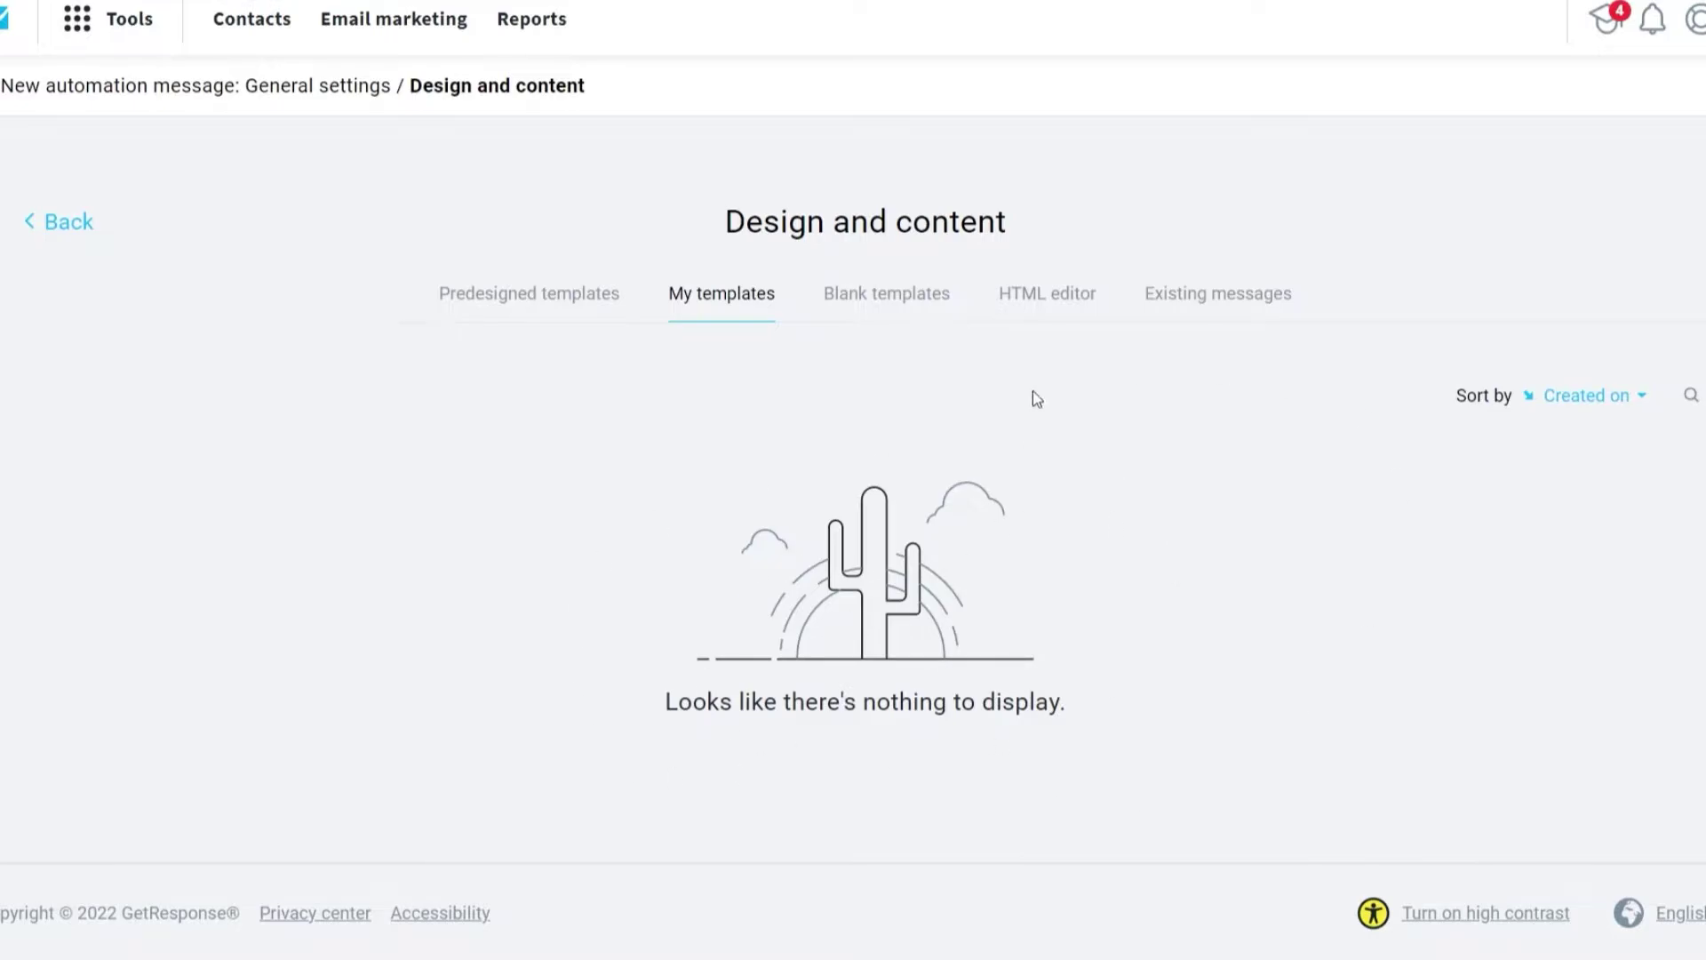
{"action": "left_click", "coordinate": [882, 306]}
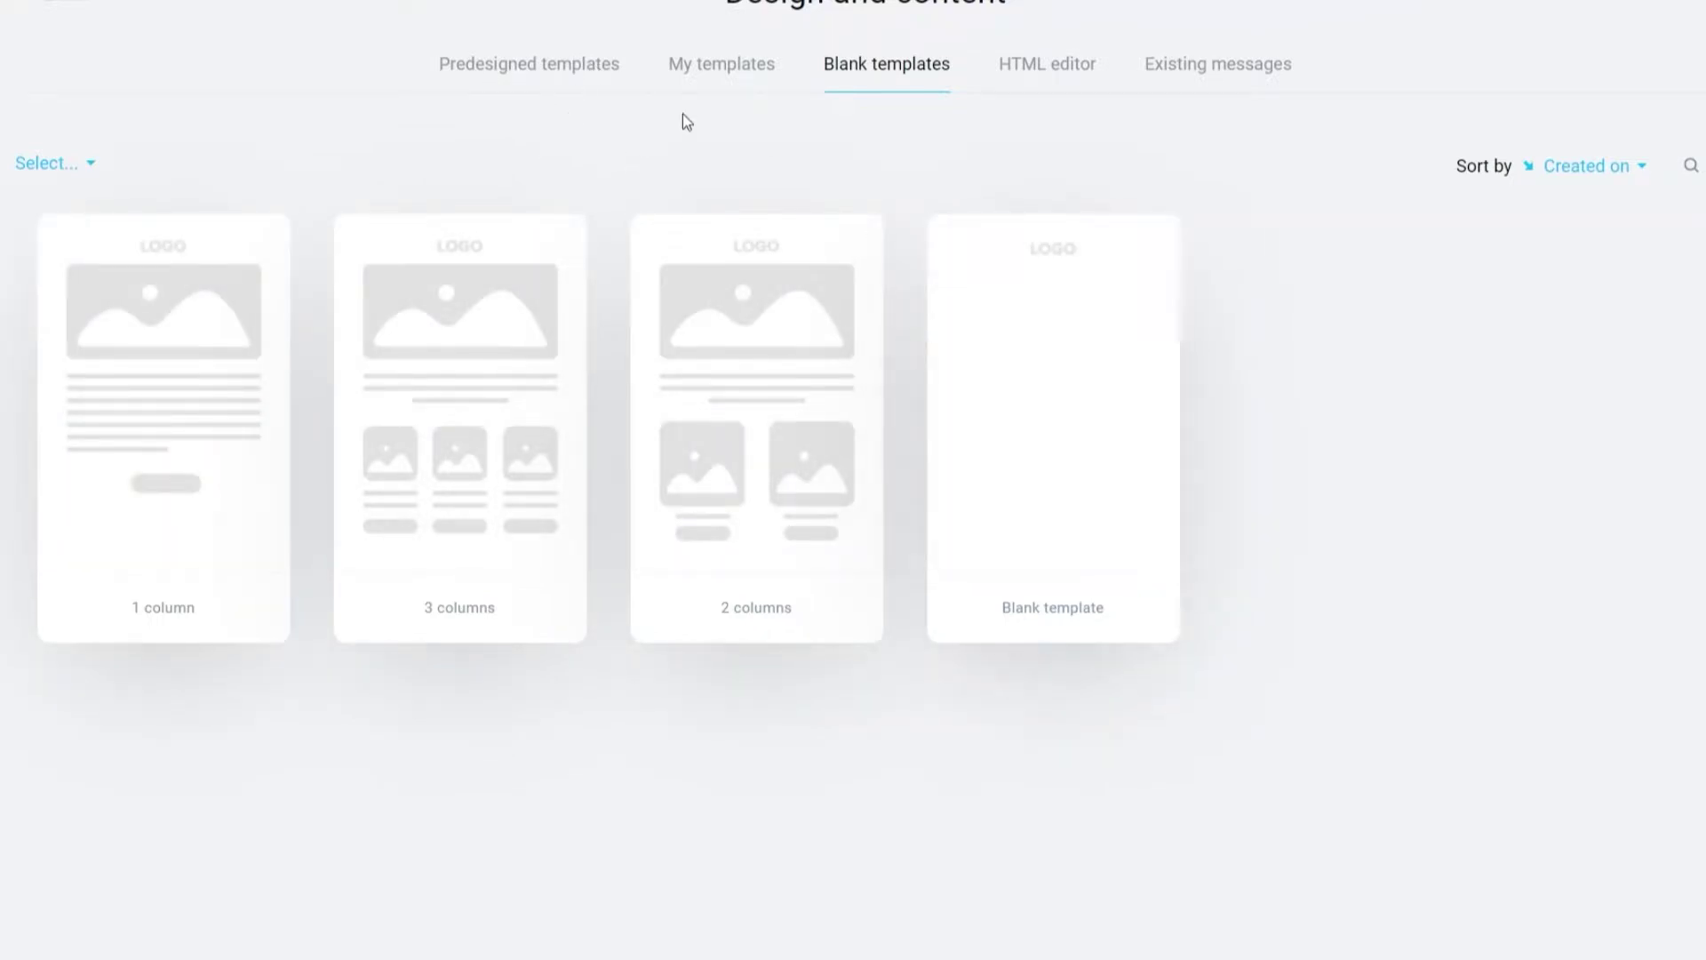
Back in Predesigned templates, preview the Dark Mode - New Arrivals template
{"action": "left_click", "coordinate": [553, 83]}
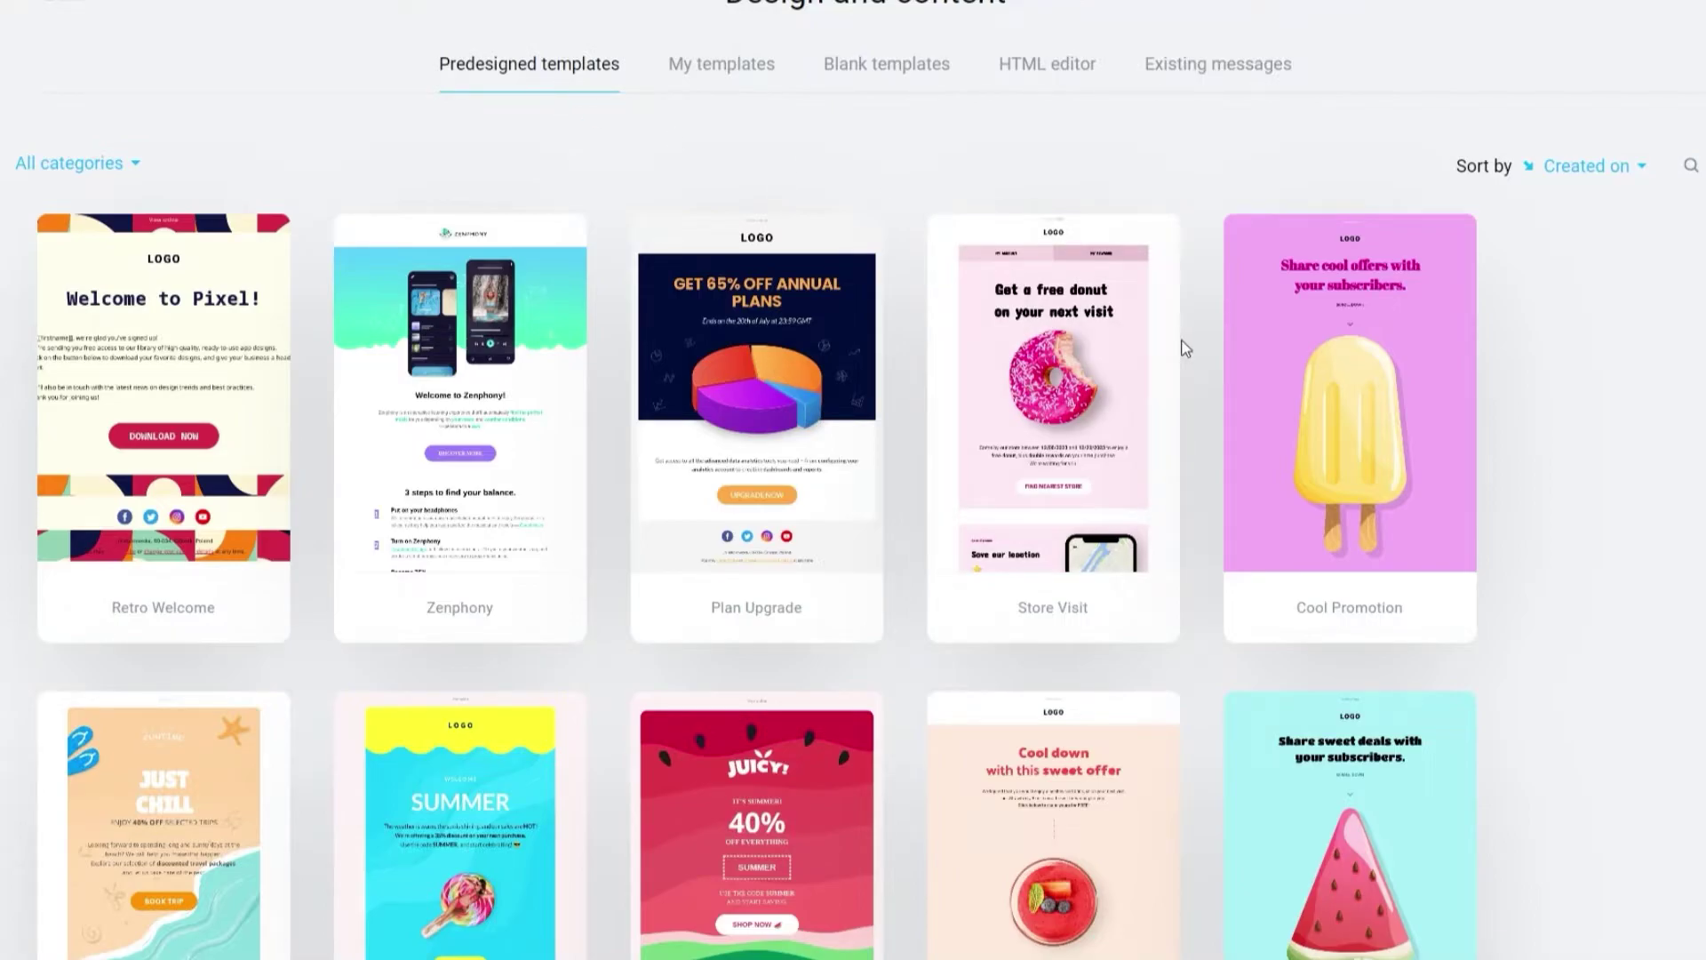
{"action": "scroll", "coordinate": [924, 373], "scroll_direction": "down", "scroll_amount": 5}
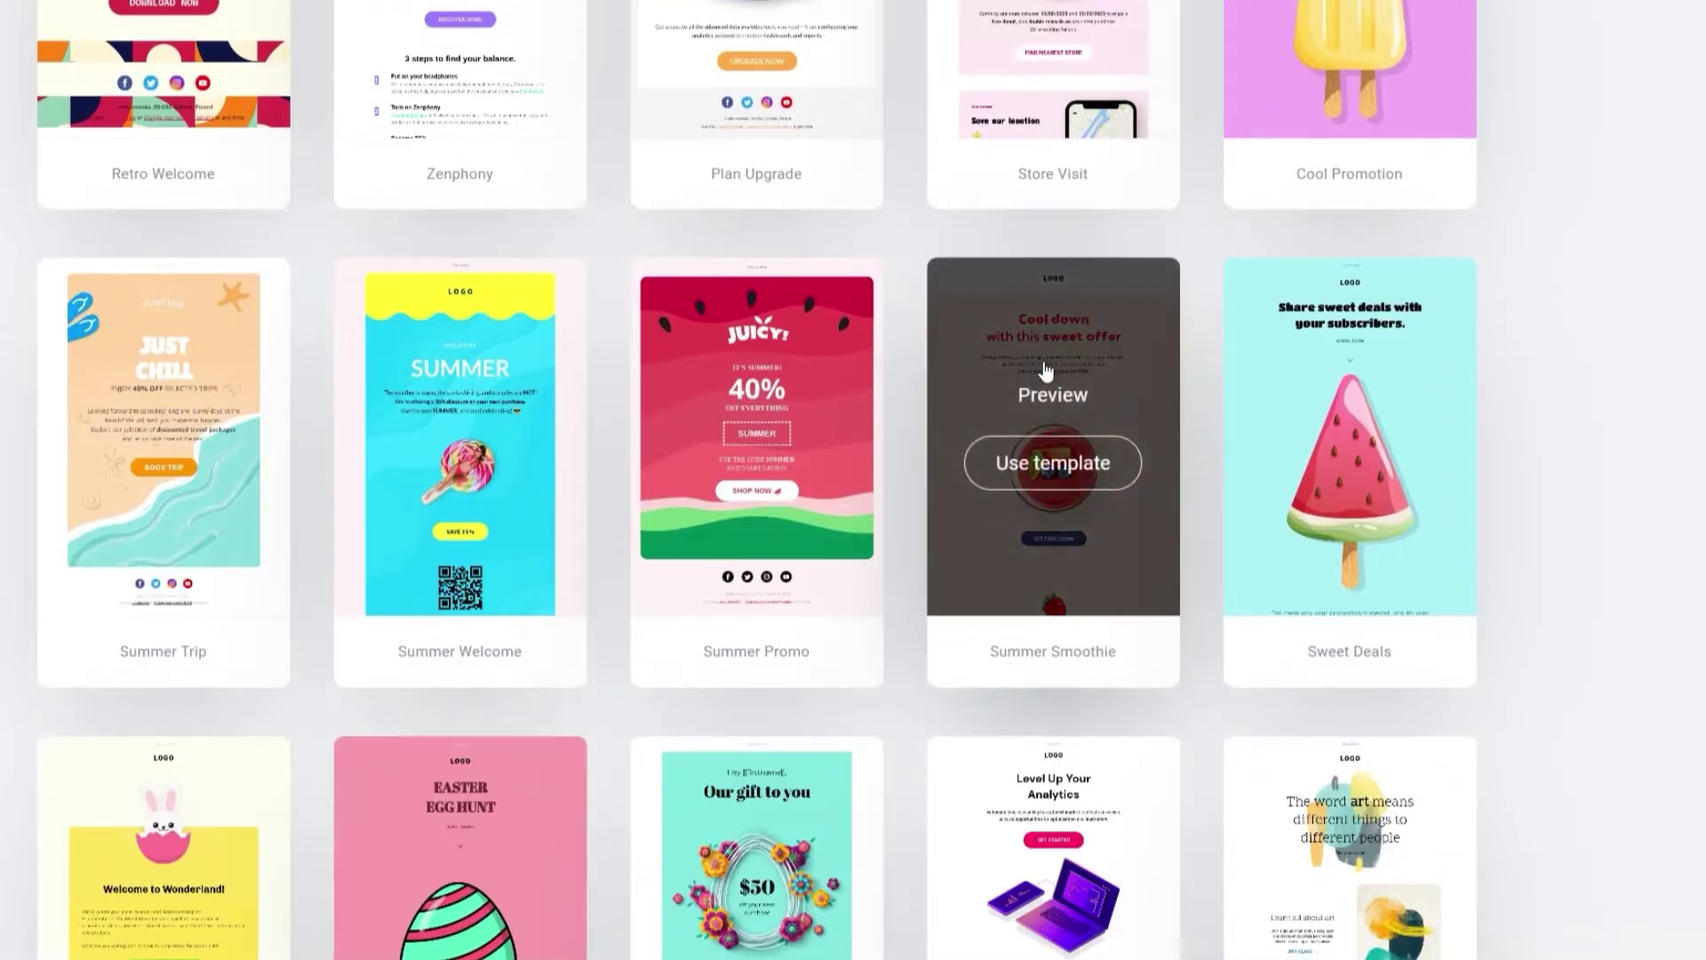
{"action": "scroll", "coordinate": [942, 377], "scroll_direction": "down", "scroll_amount": 10}
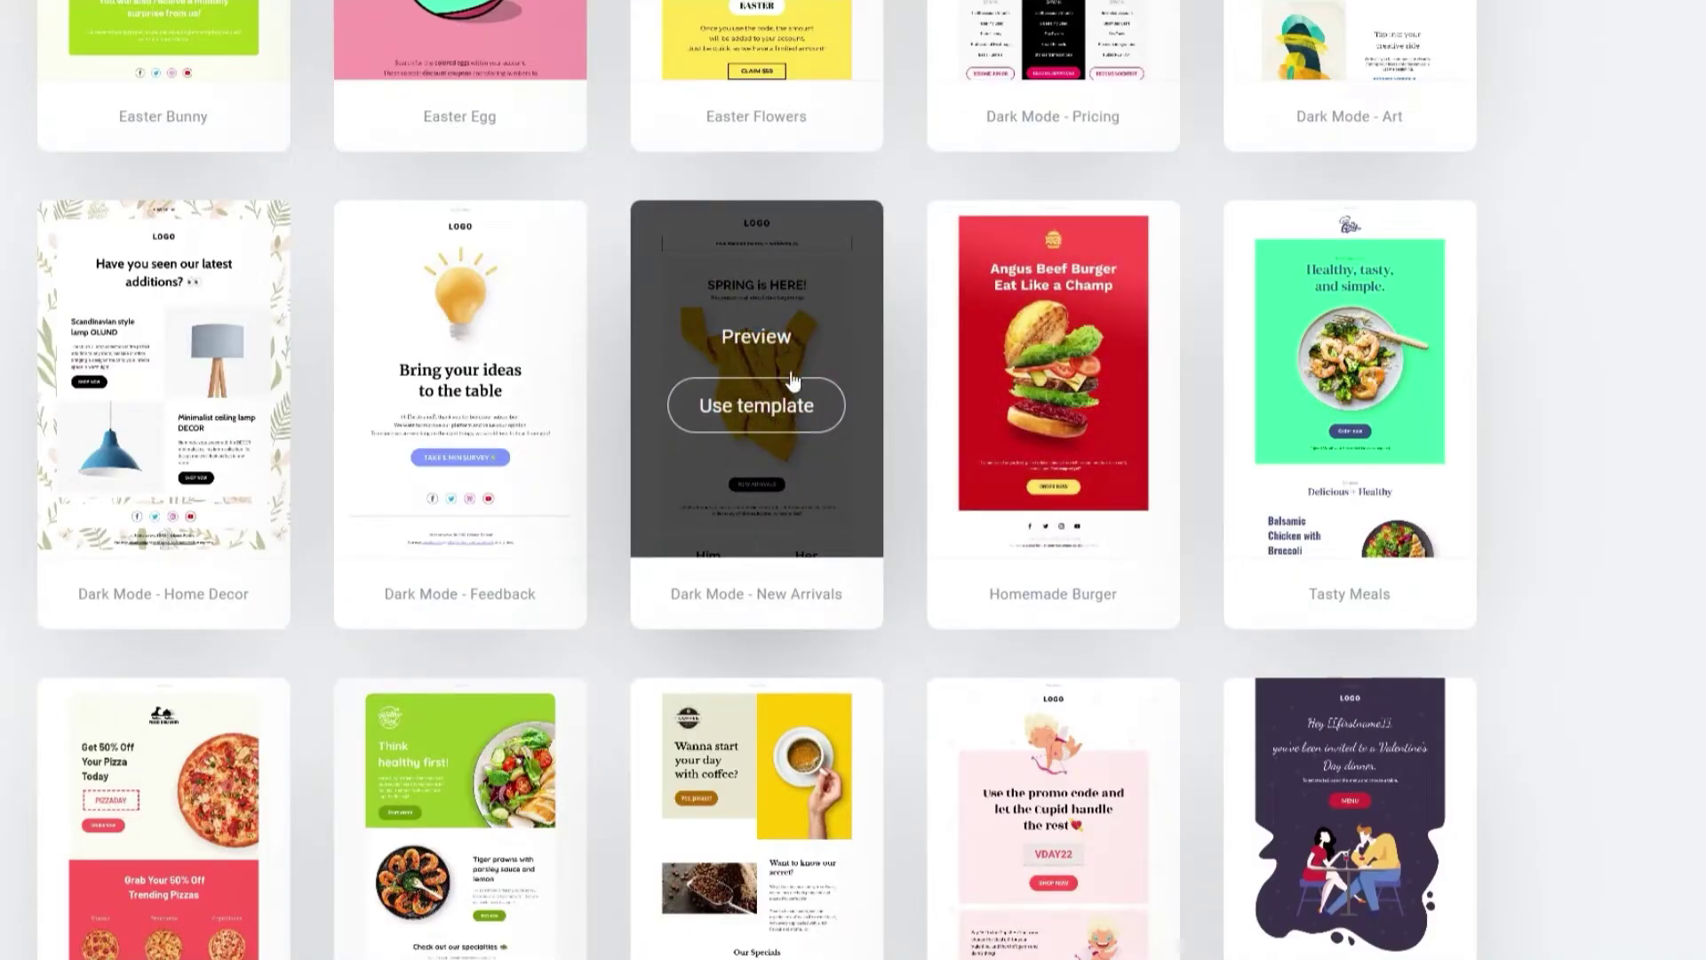
{"action": "left_click", "coordinate": [753, 347]}
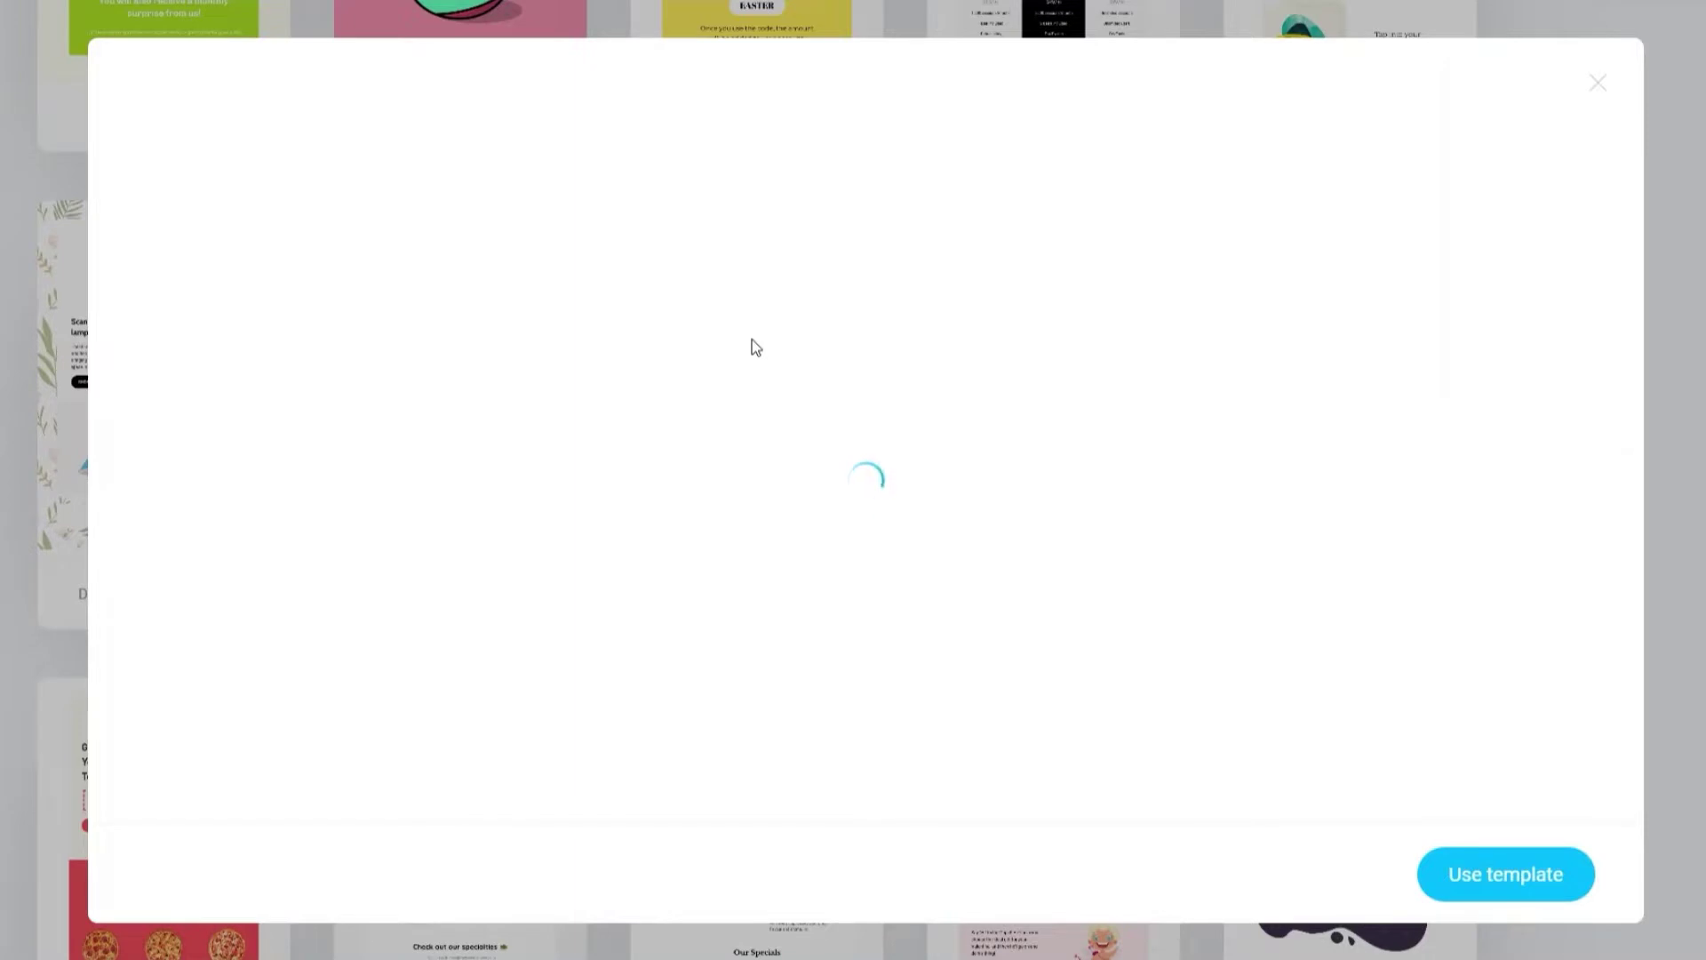
Review the full Dark Mode - New Arrivals preview and choose it for the message
{"action": "scroll", "coordinate": [800, 347], "scroll_direction": "down", "scroll_amount": 5}
{"action": "scroll", "coordinate": [802, 360], "scroll_direction": "down", "scroll_amount": 8}
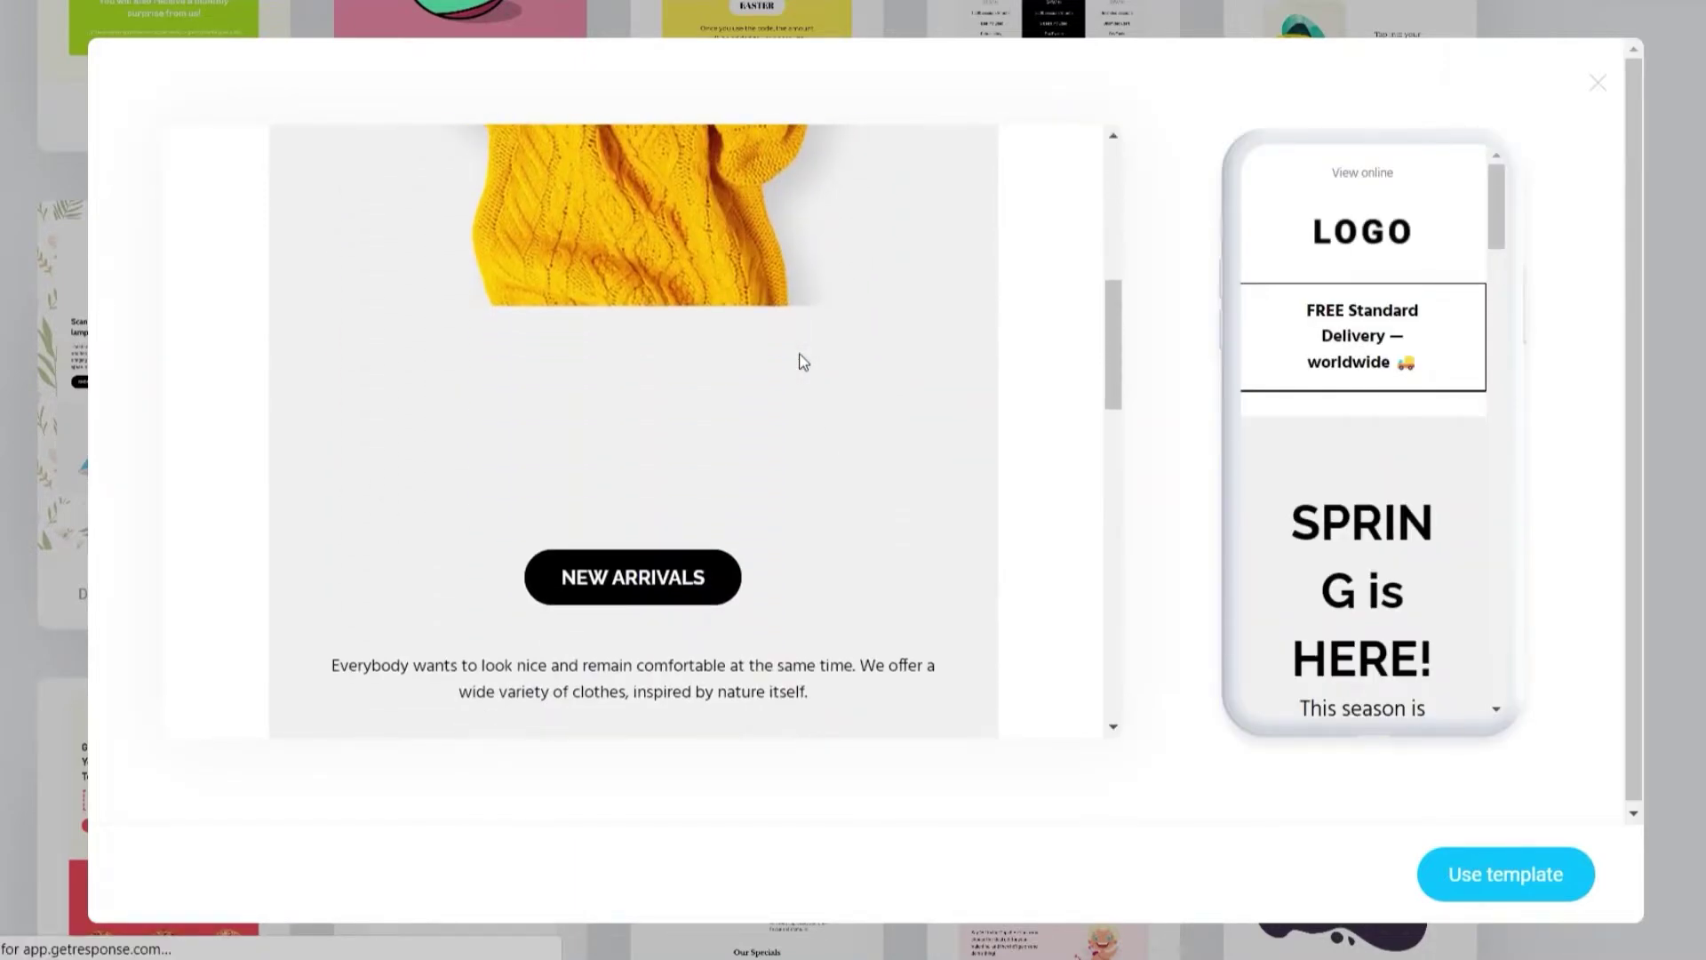
{"action": "scroll", "coordinate": [802, 360], "scroll_direction": "down", "scroll_amount": 8}
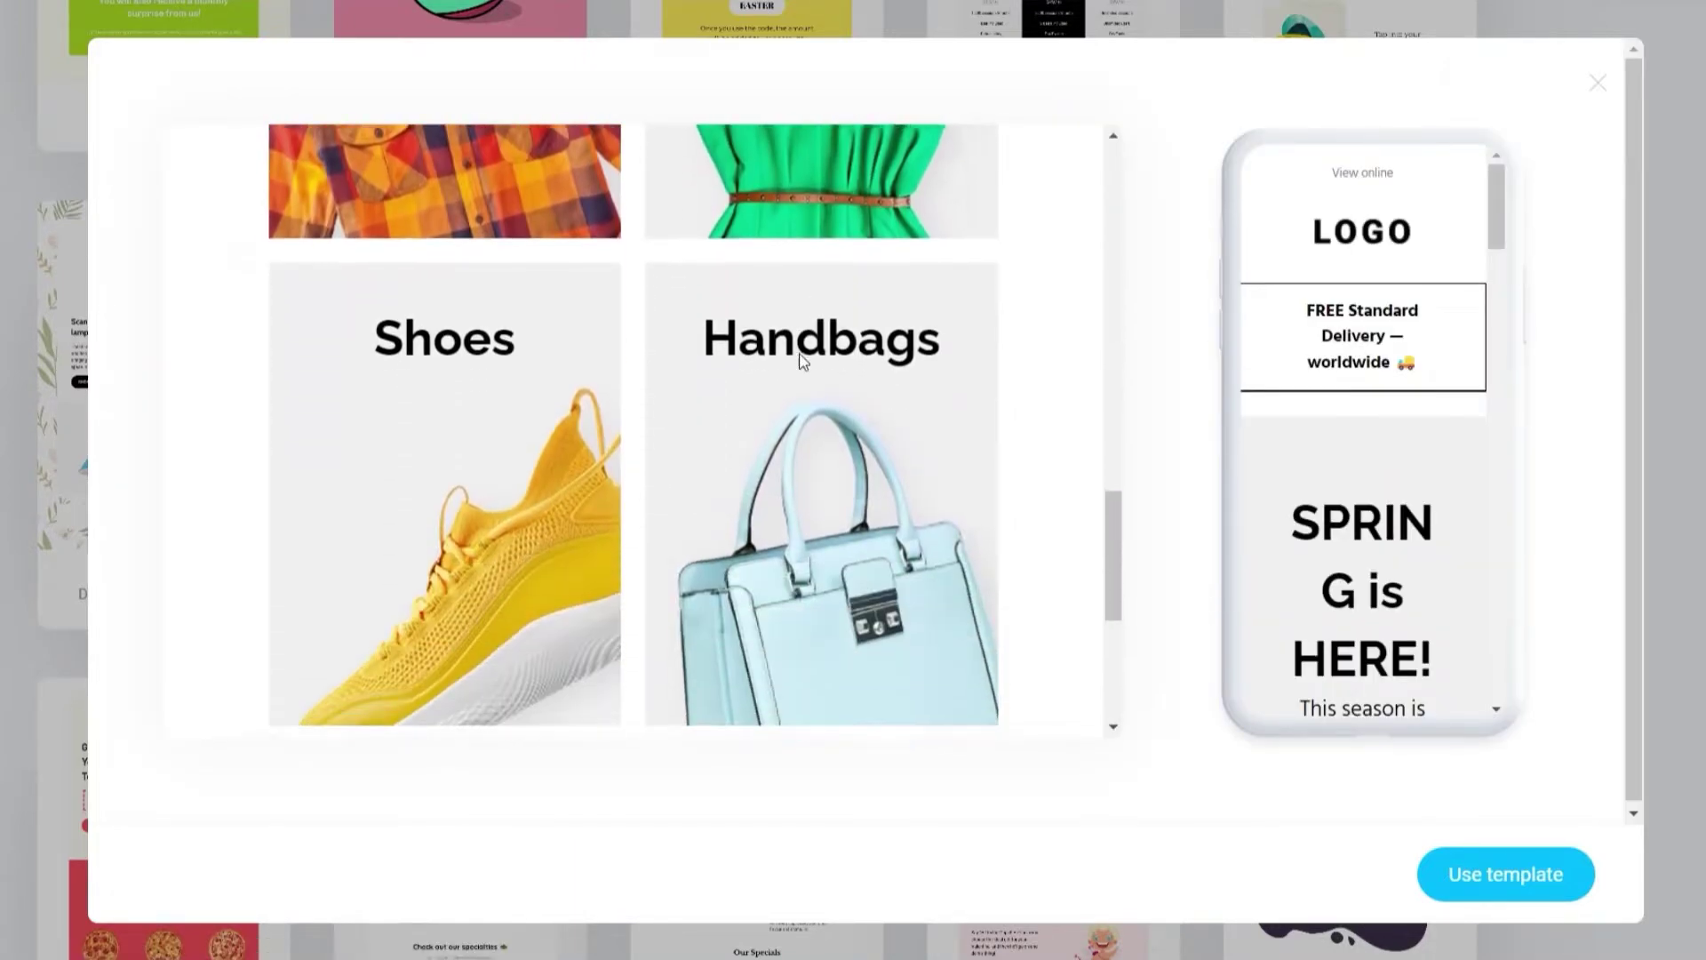
{"action": "scroll", "coordinate": [802, 361], "scroll_direction": "down", "scroll_amount": 3}
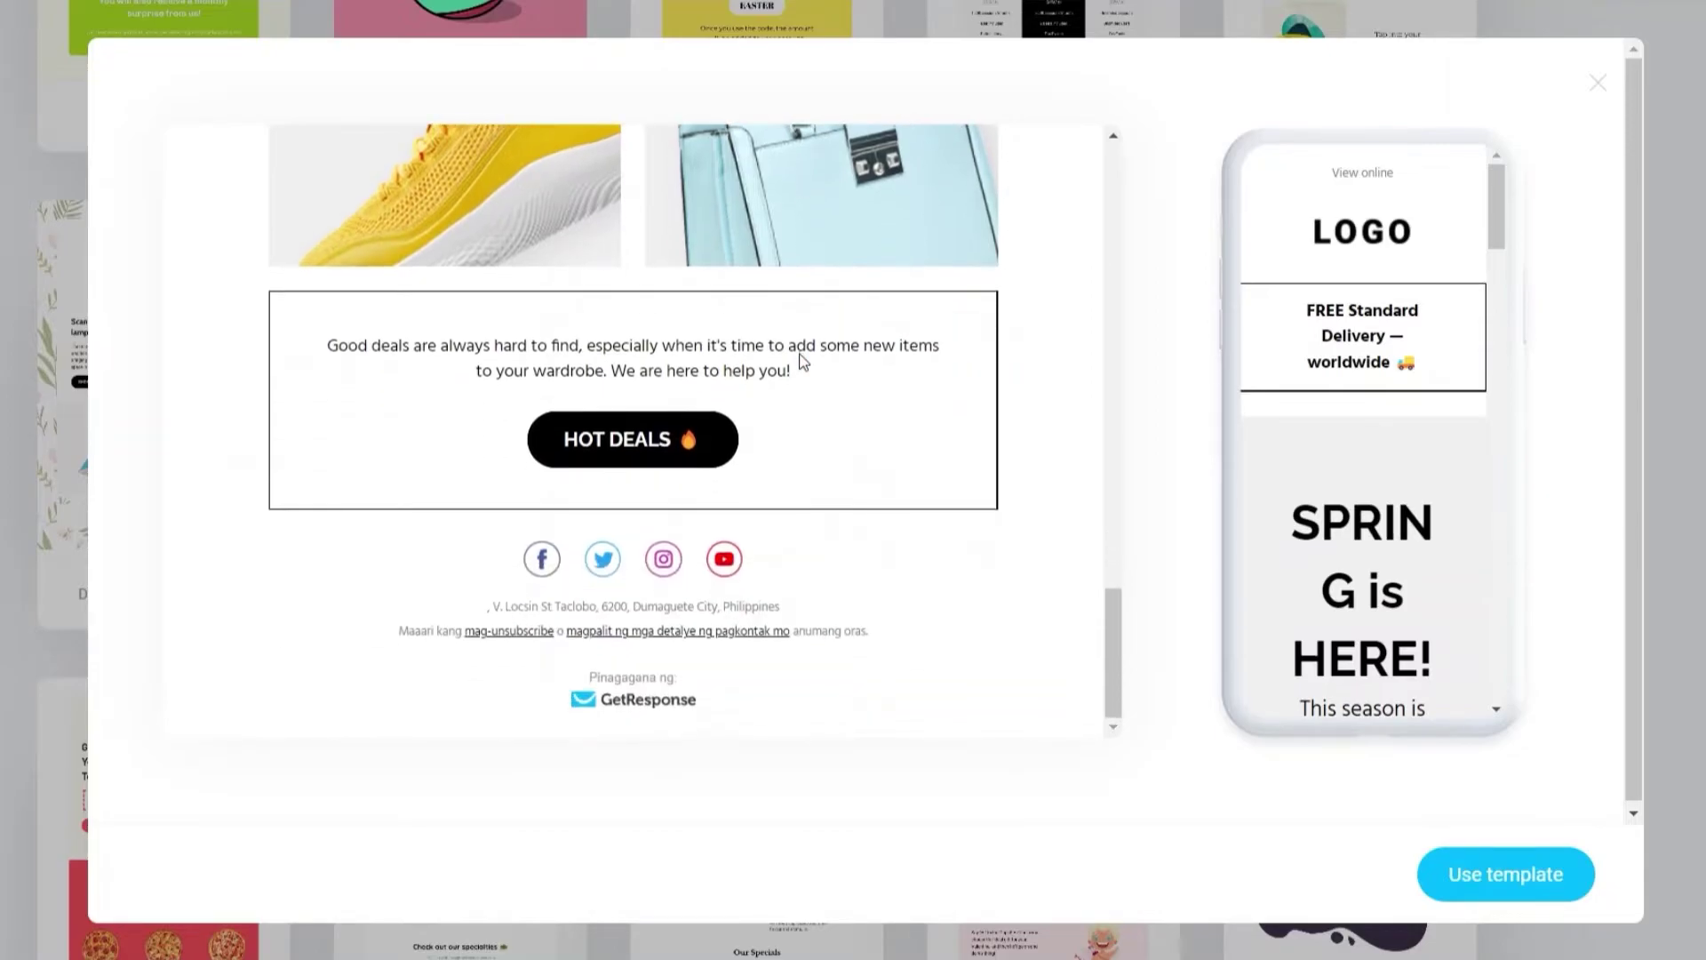
{"action": "scroll", "coordinate": [802, 360], "scroll_direction": "up", "scroll_amount": 20}
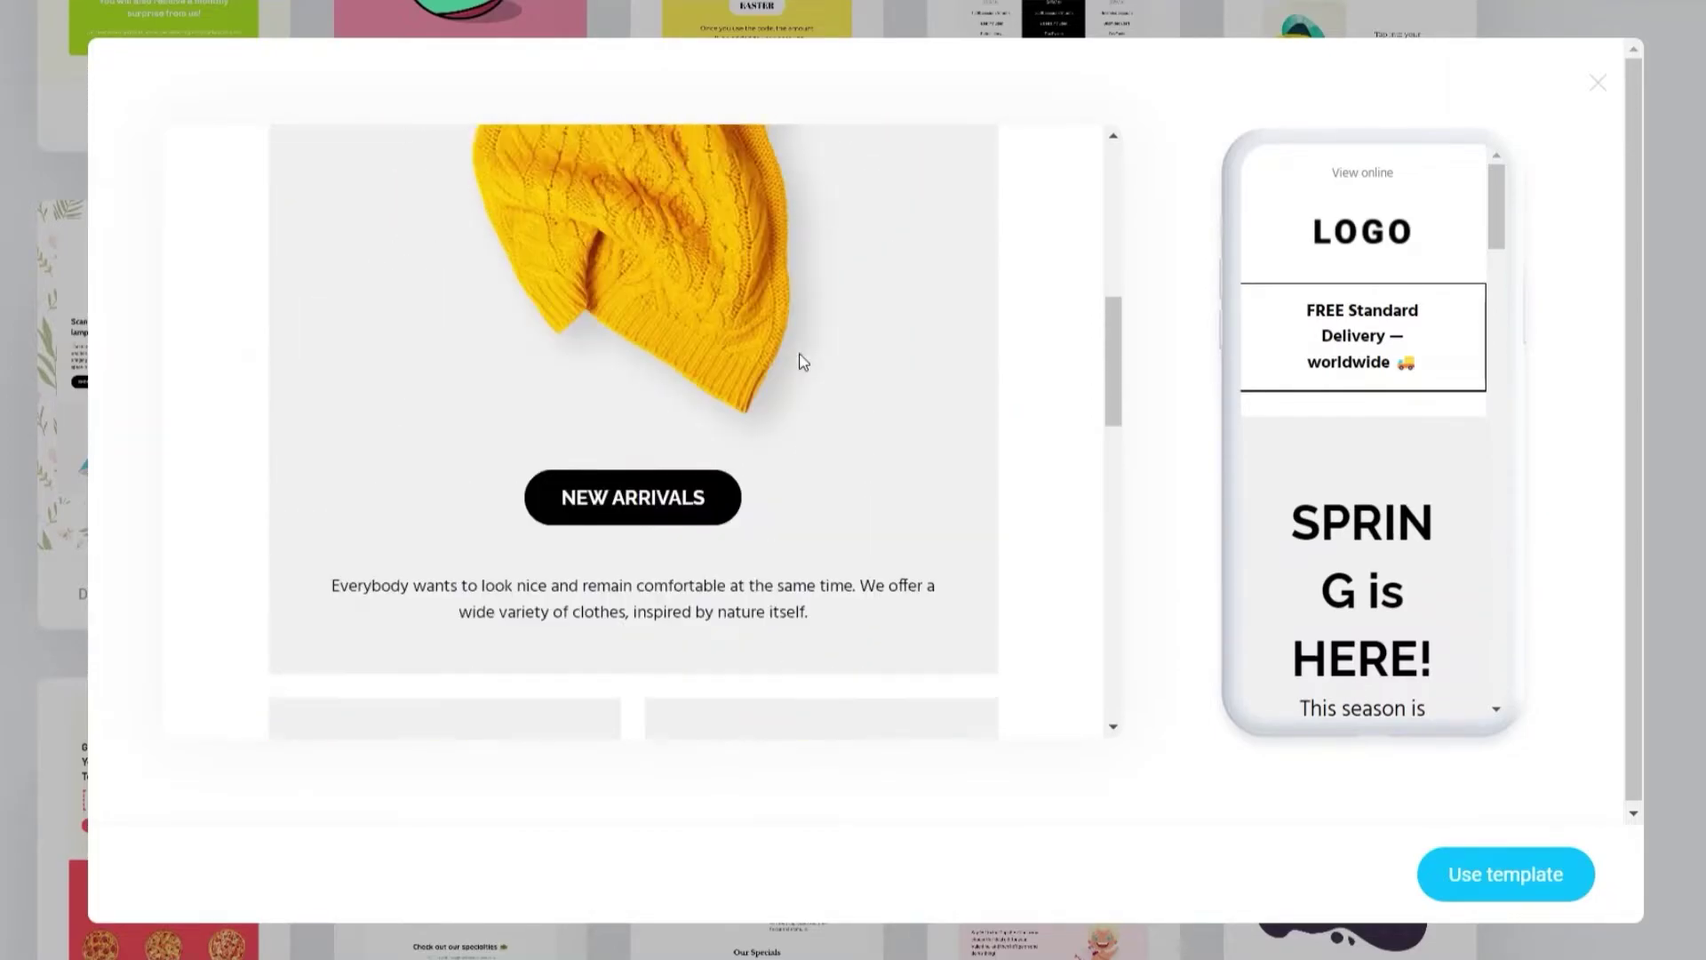
{"action": "left_click", "coordinate": [1530, 880]}
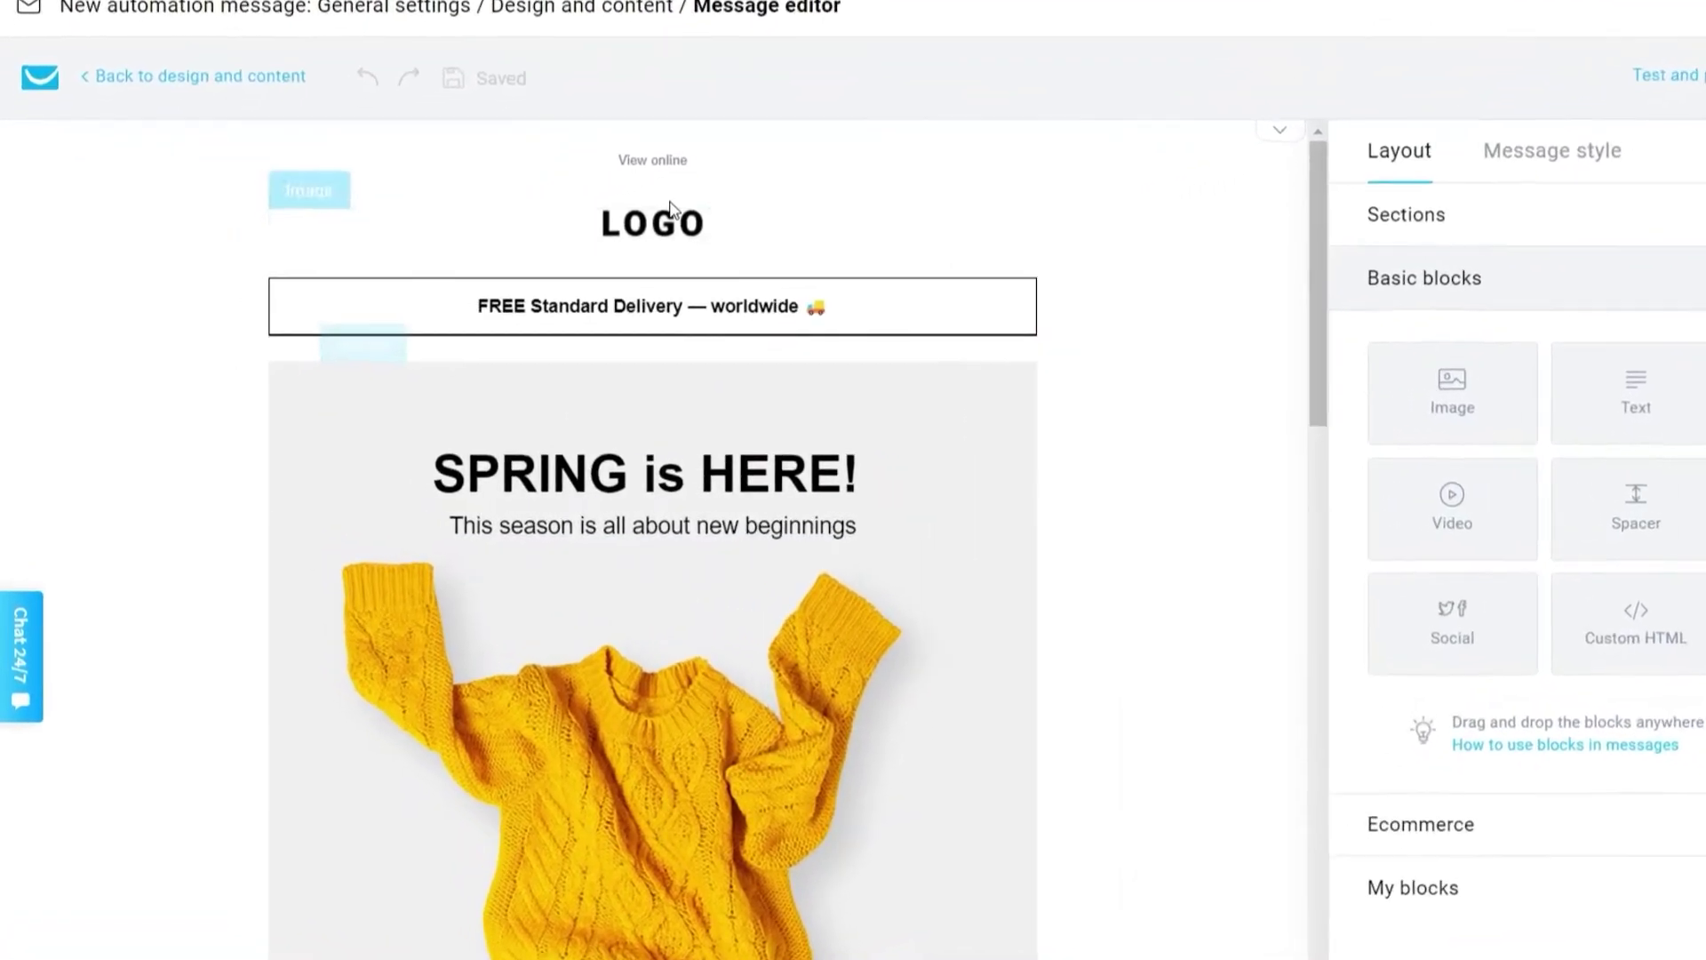
Select the LOGO image, then retype the end of 'Delivery' in the FREE Standard Delivery line
{"action": "left_click", "coordinate": [715, 212]}
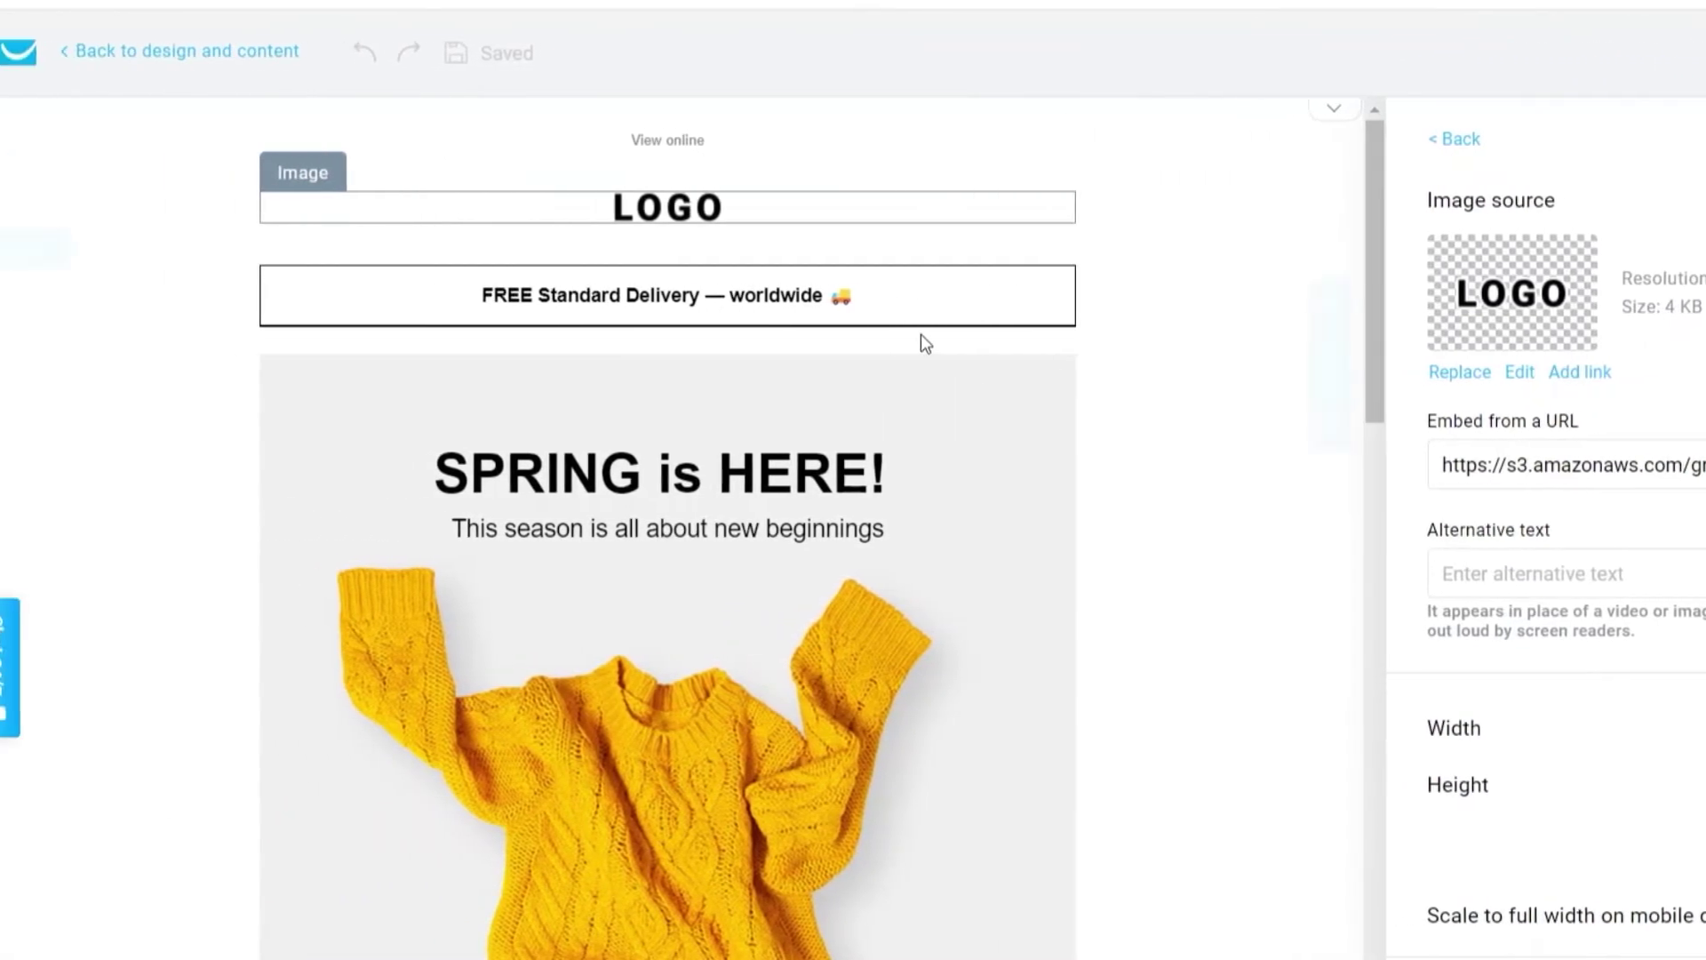
{"action": "left_click", "coordinate": [653, 294]}
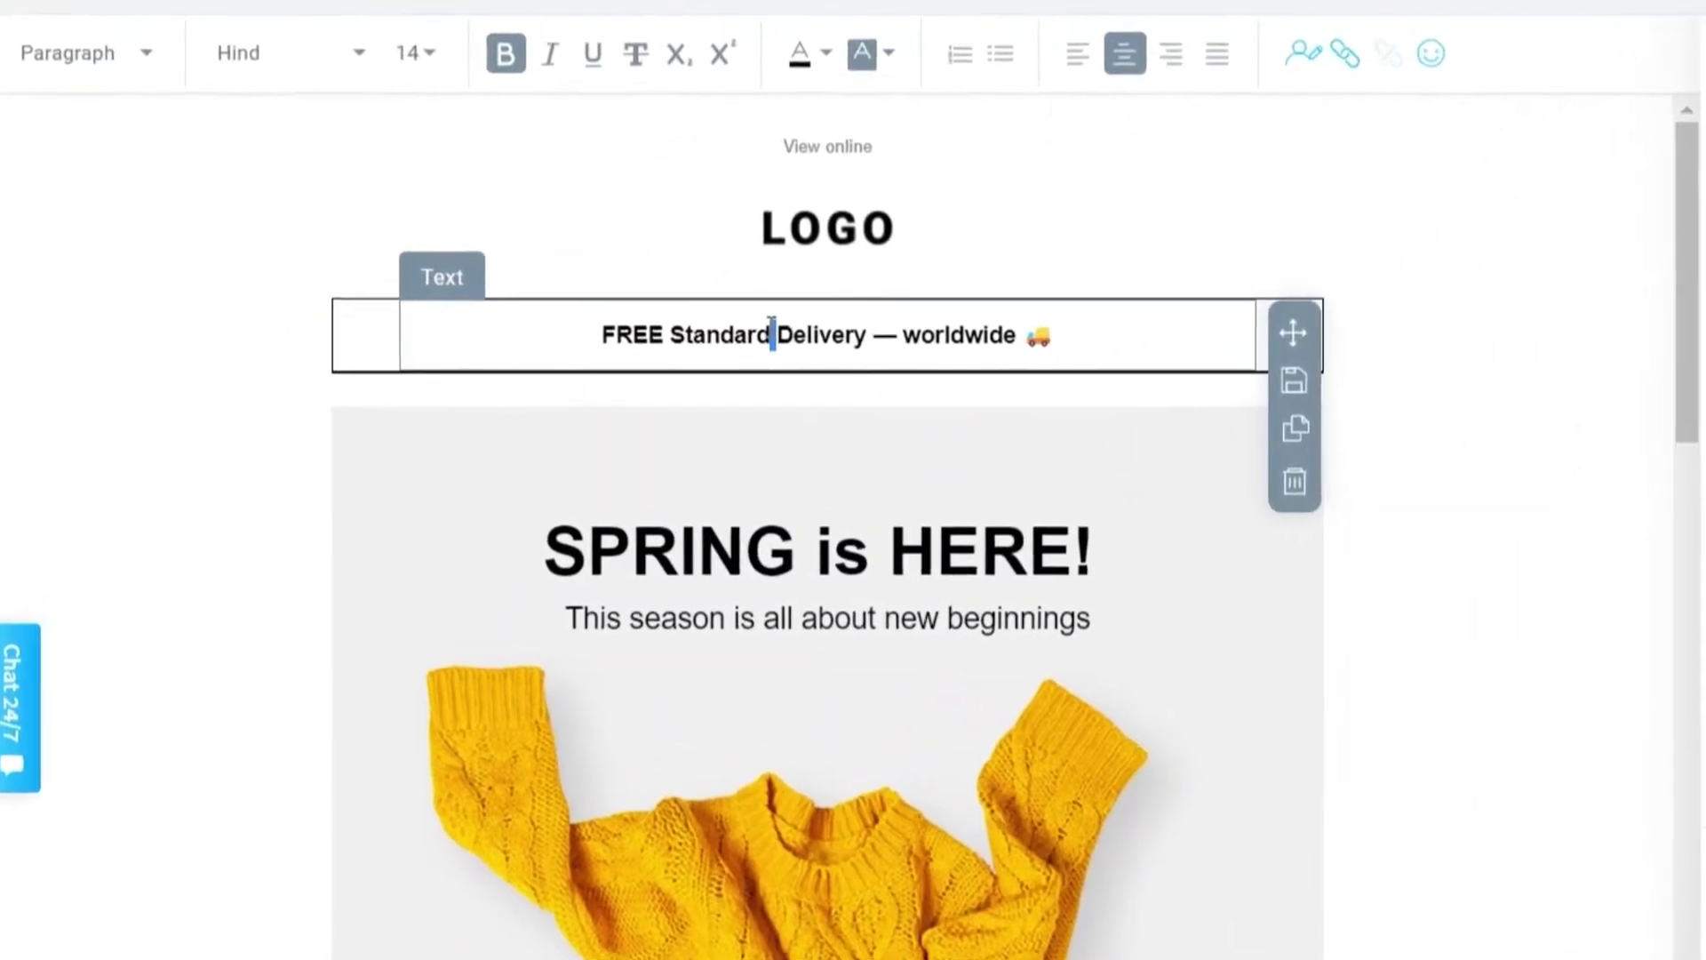
{"action": "left_click", "coordinate": [807, 335]}
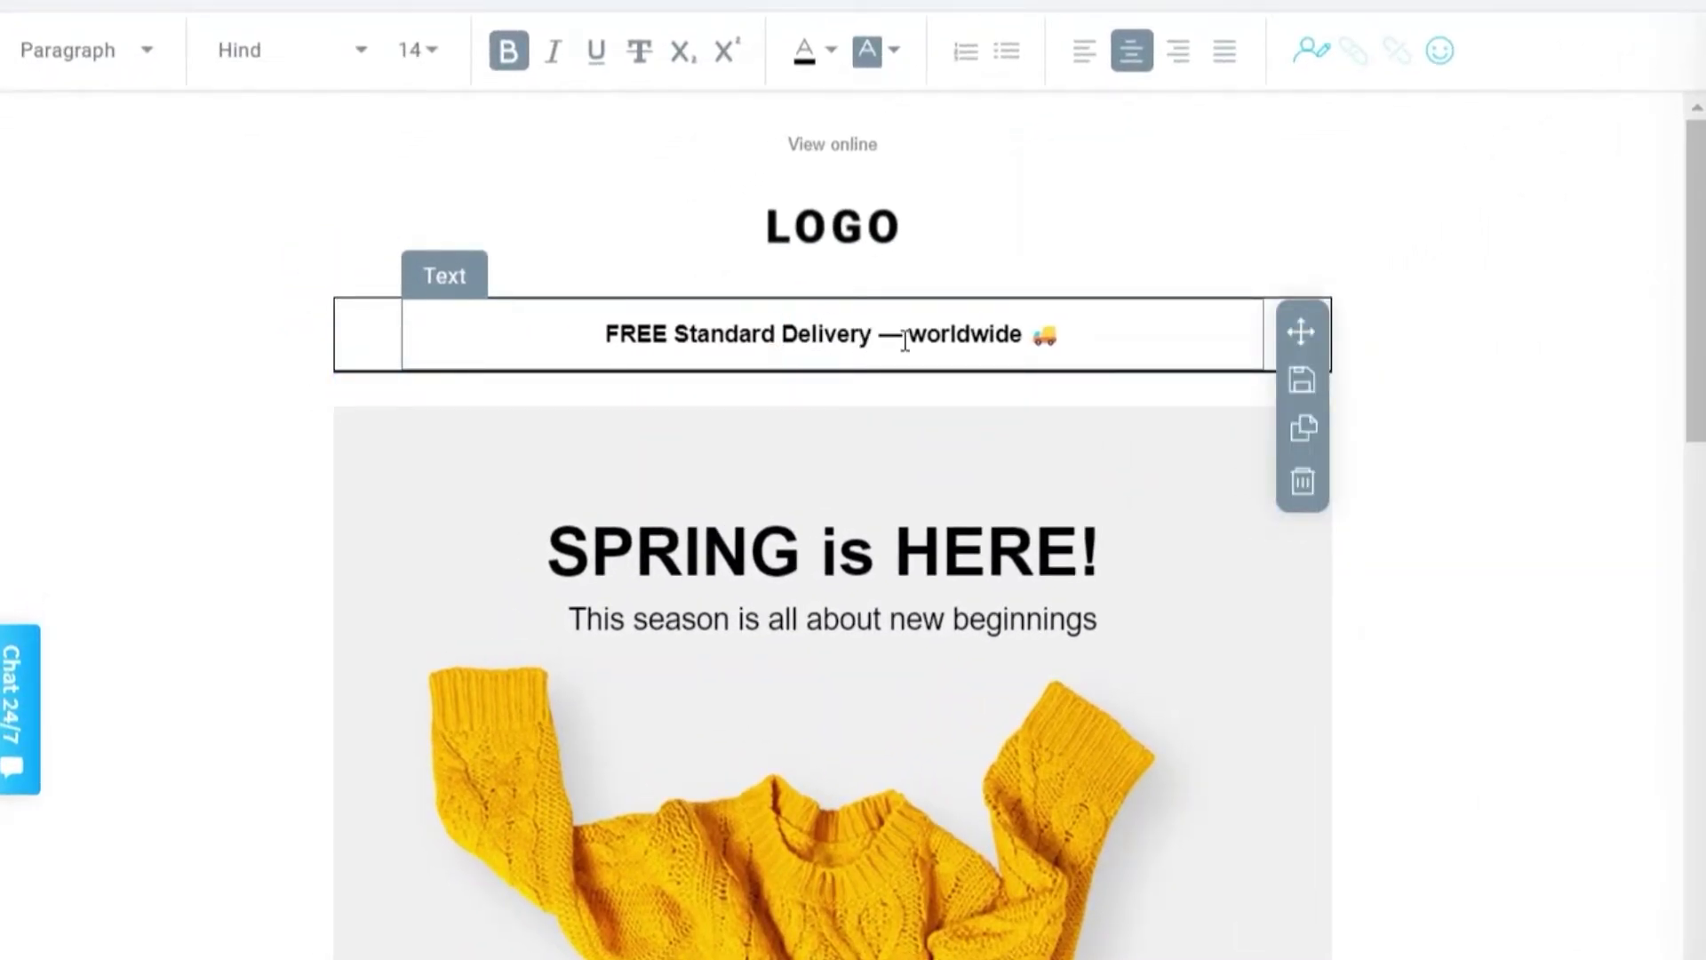
{"action": "key", "text": "BackSpace"}
{"action": "key", "text": "BackSpace"}
{"action": "key", "text": "BackSpace"}
{"action": "key", "text": "BackSpace"}
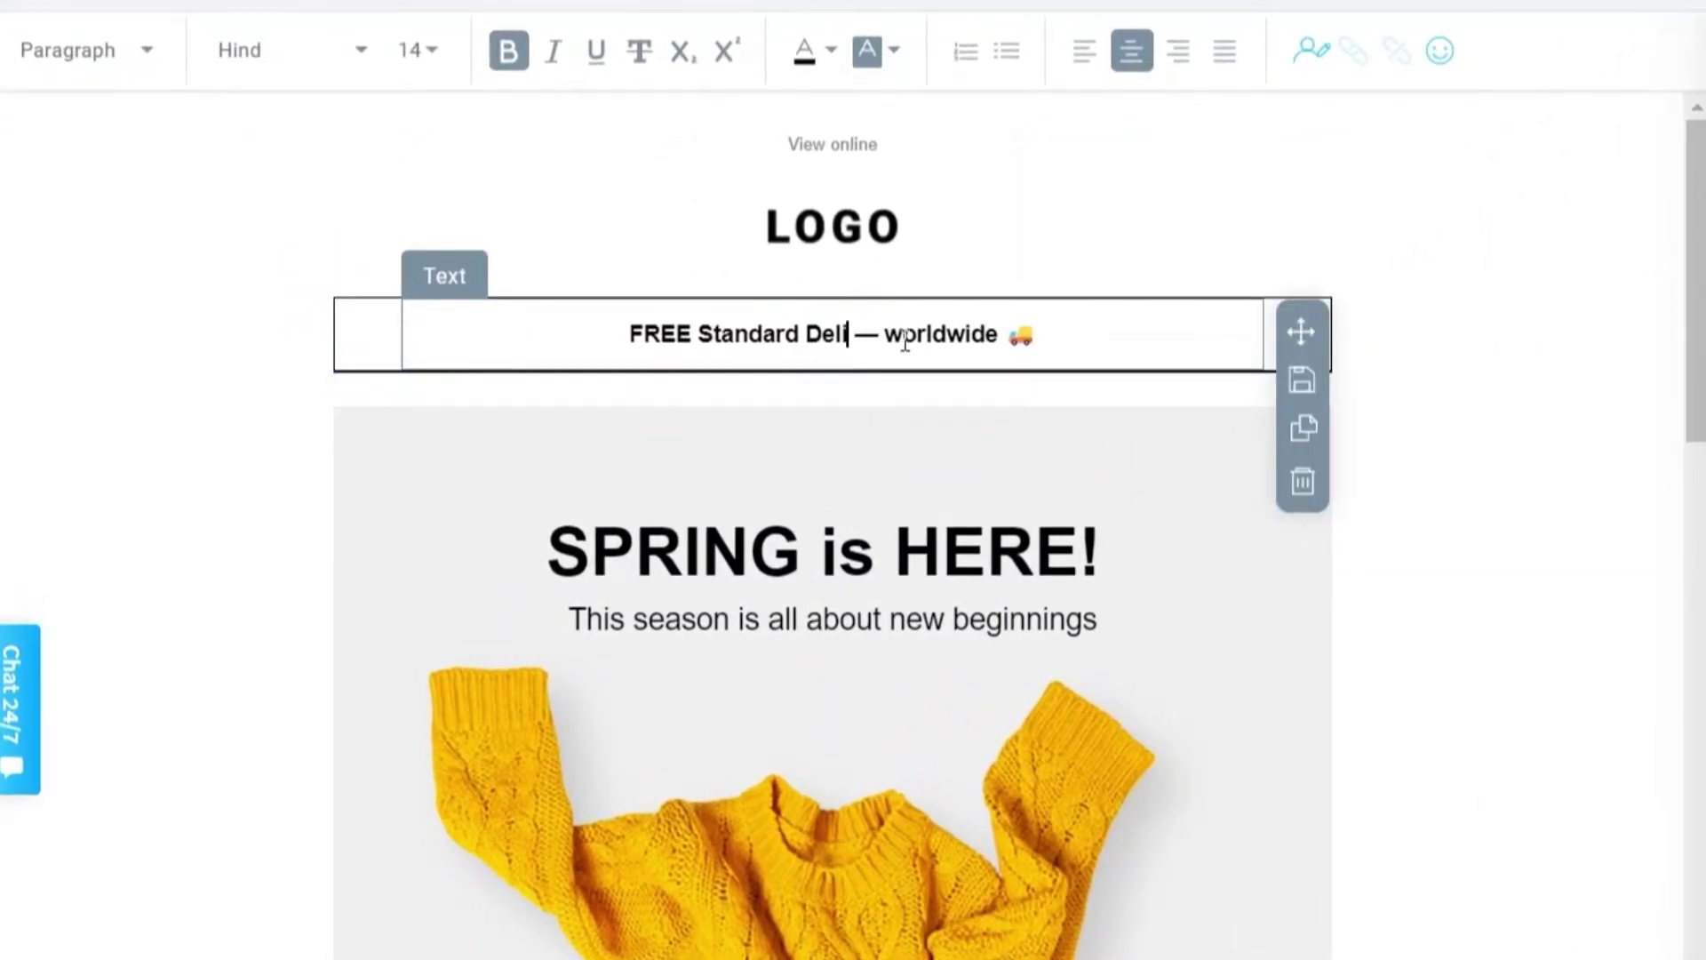
{"action": "type", "text": "very"}
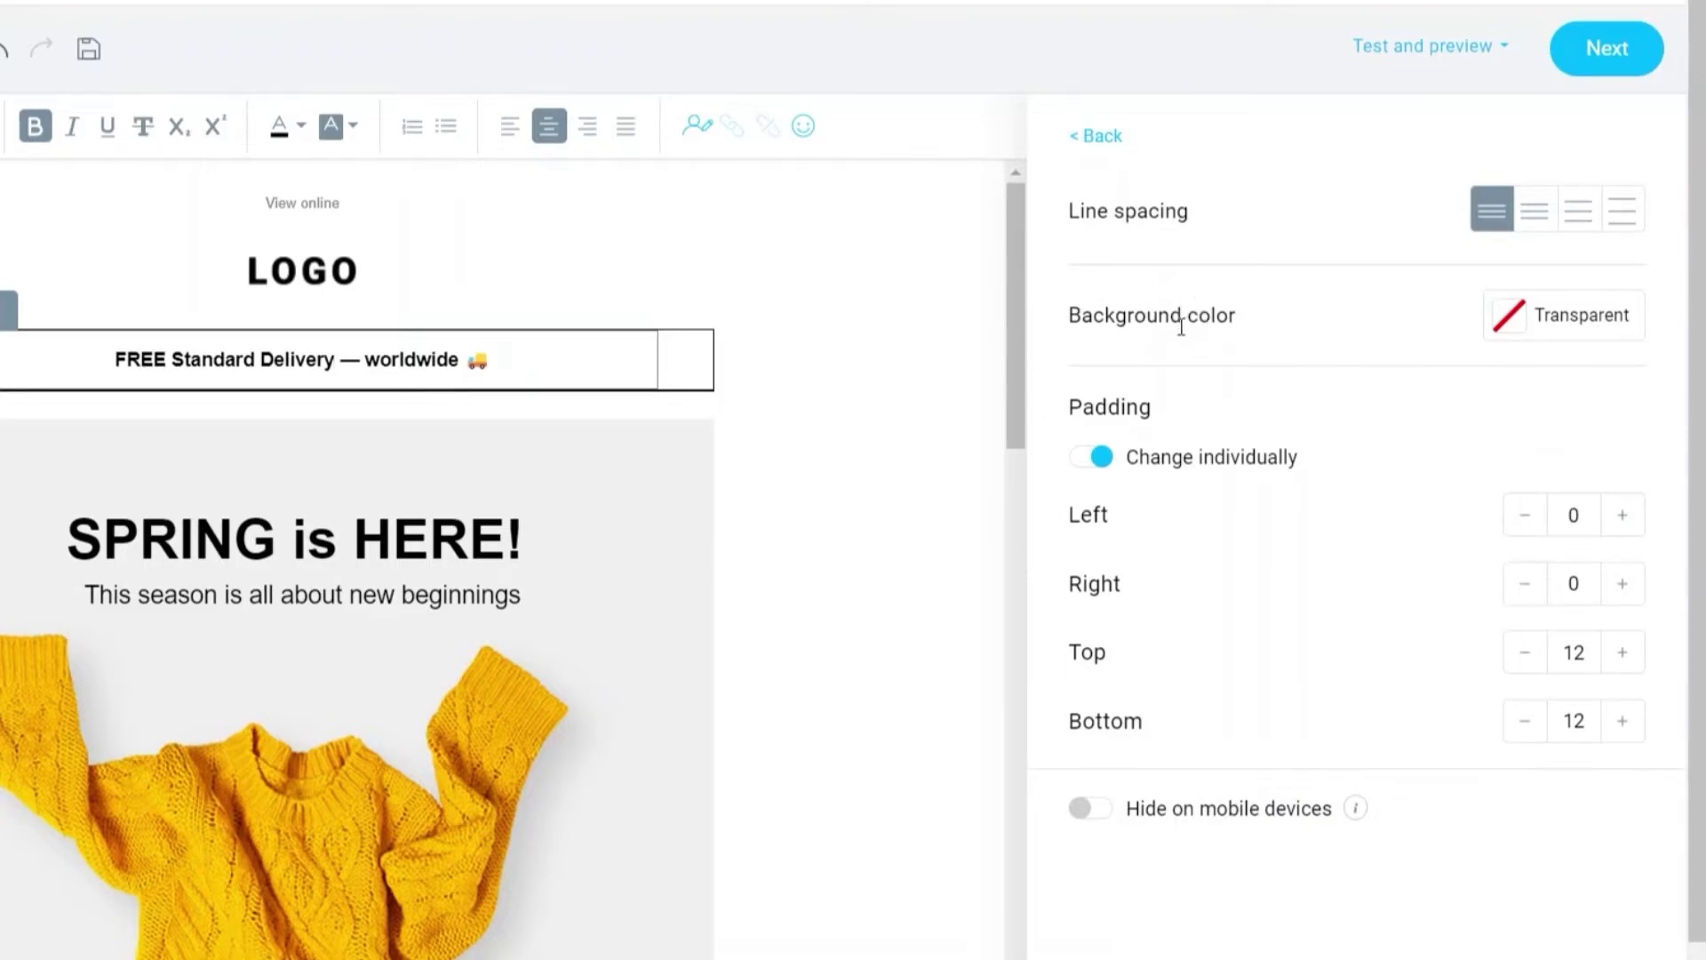
{"action": "left_click", "coordinate": [1555, 334]}
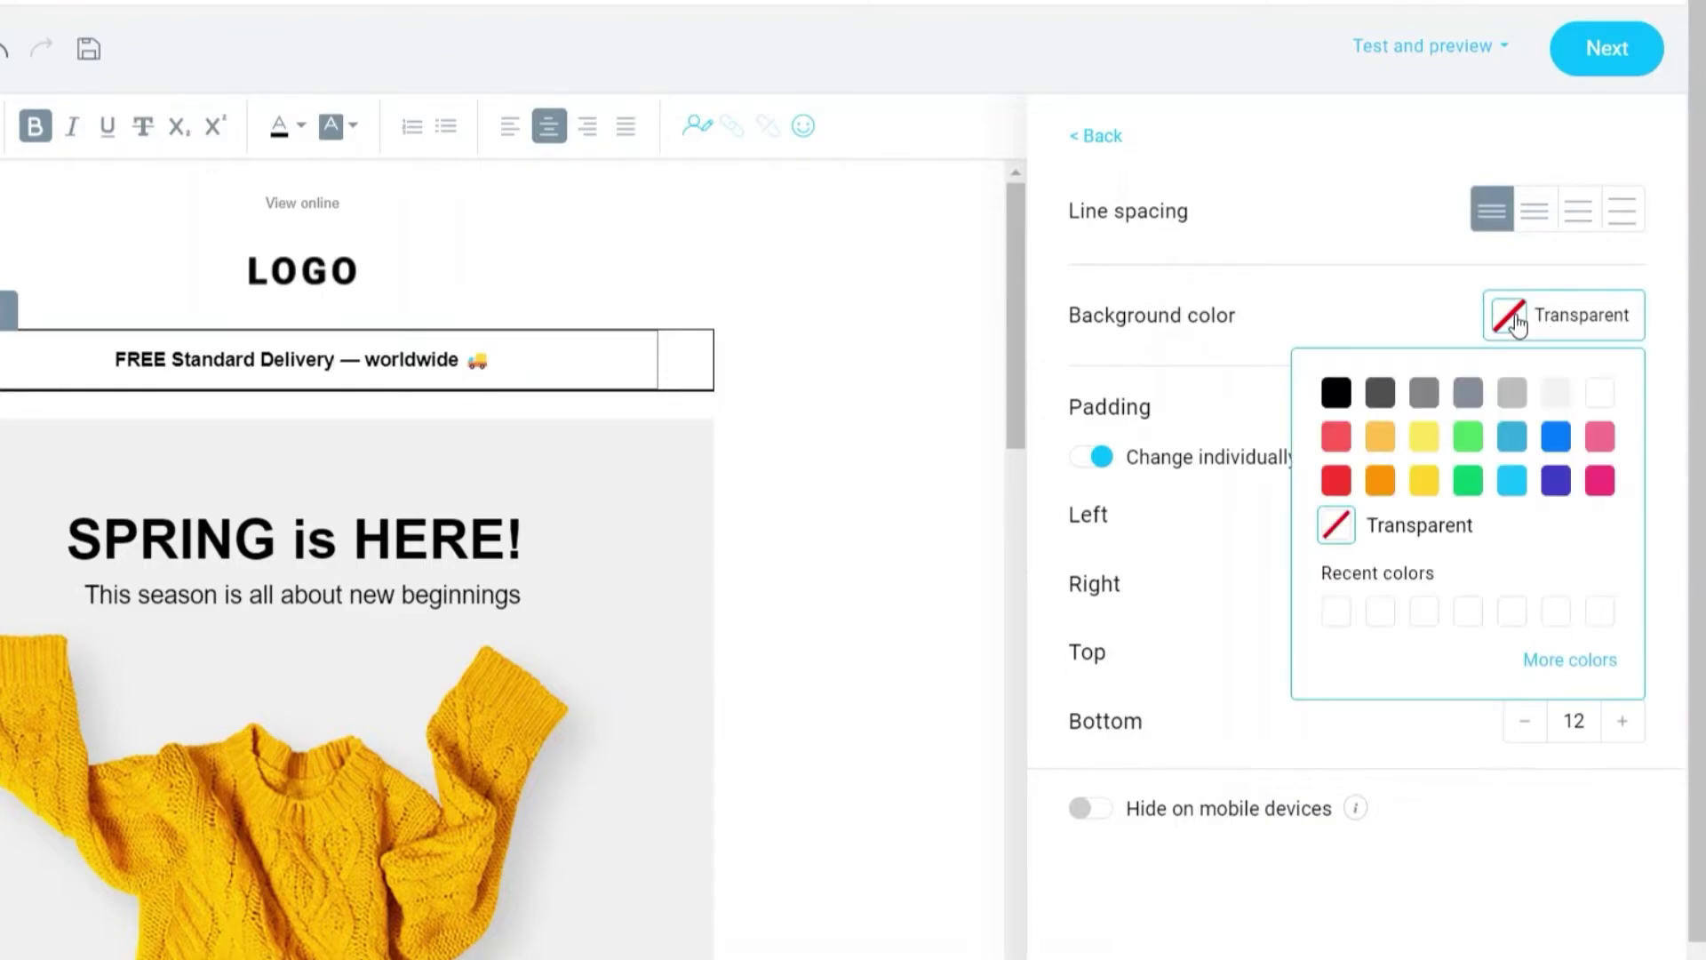
{"action": "left_click", "coordinate": [1380, 481]}
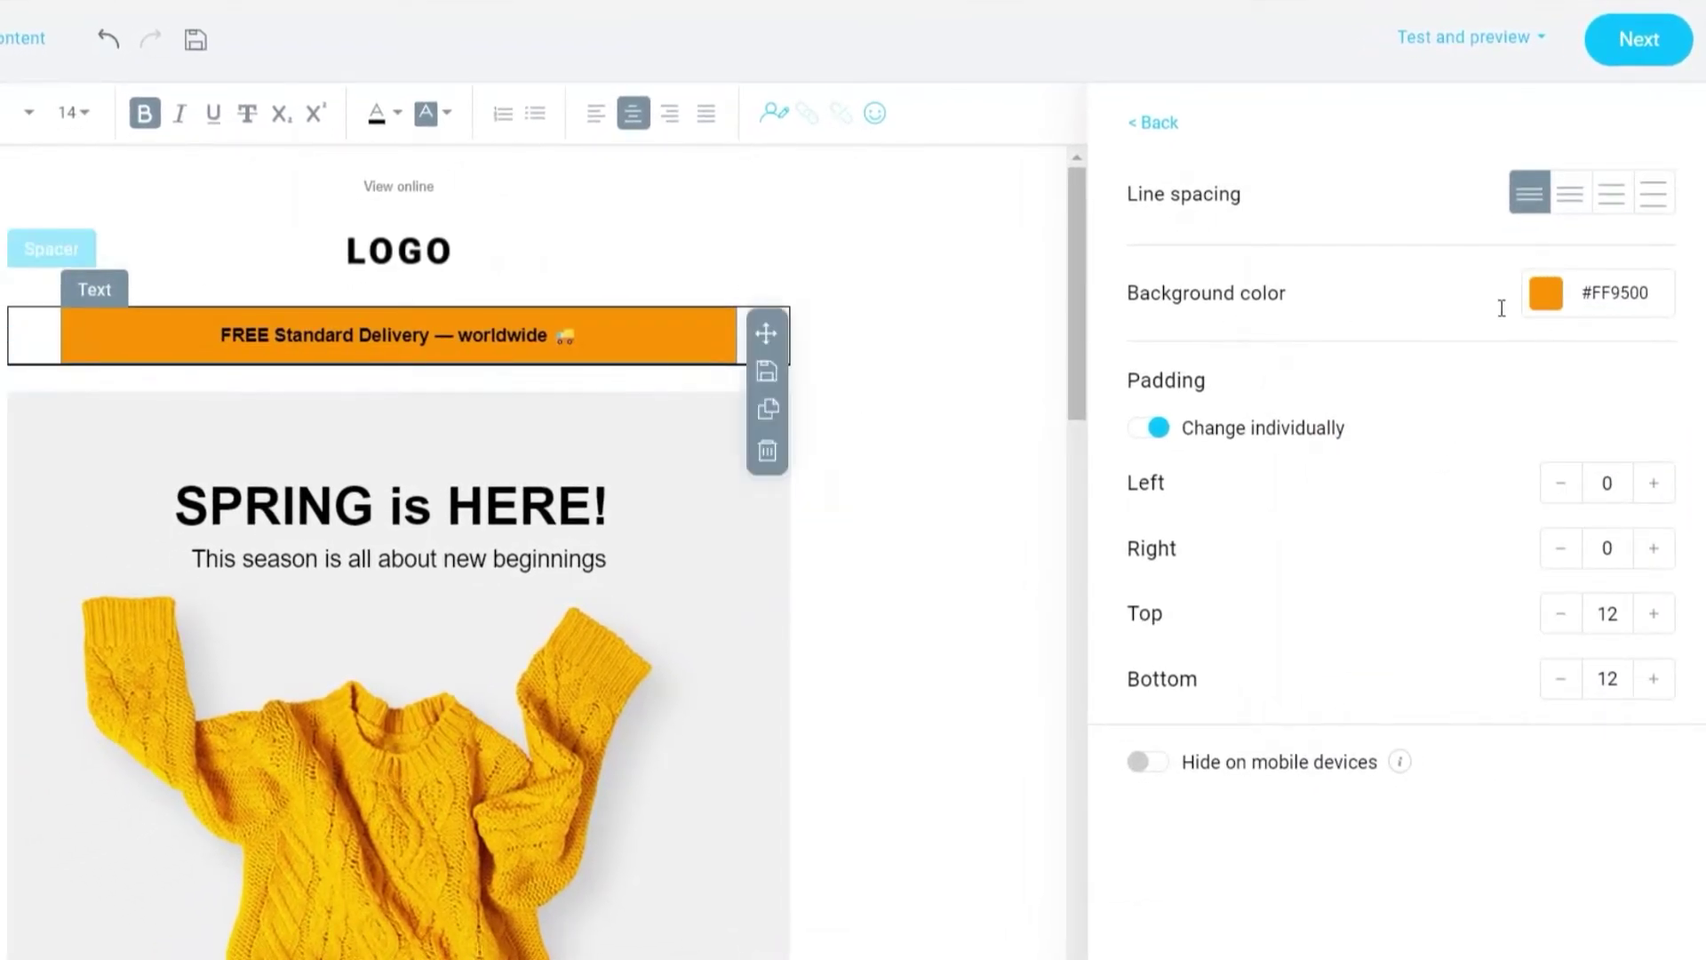
{"action": "left_click", "coordinate": [1572, 302]}
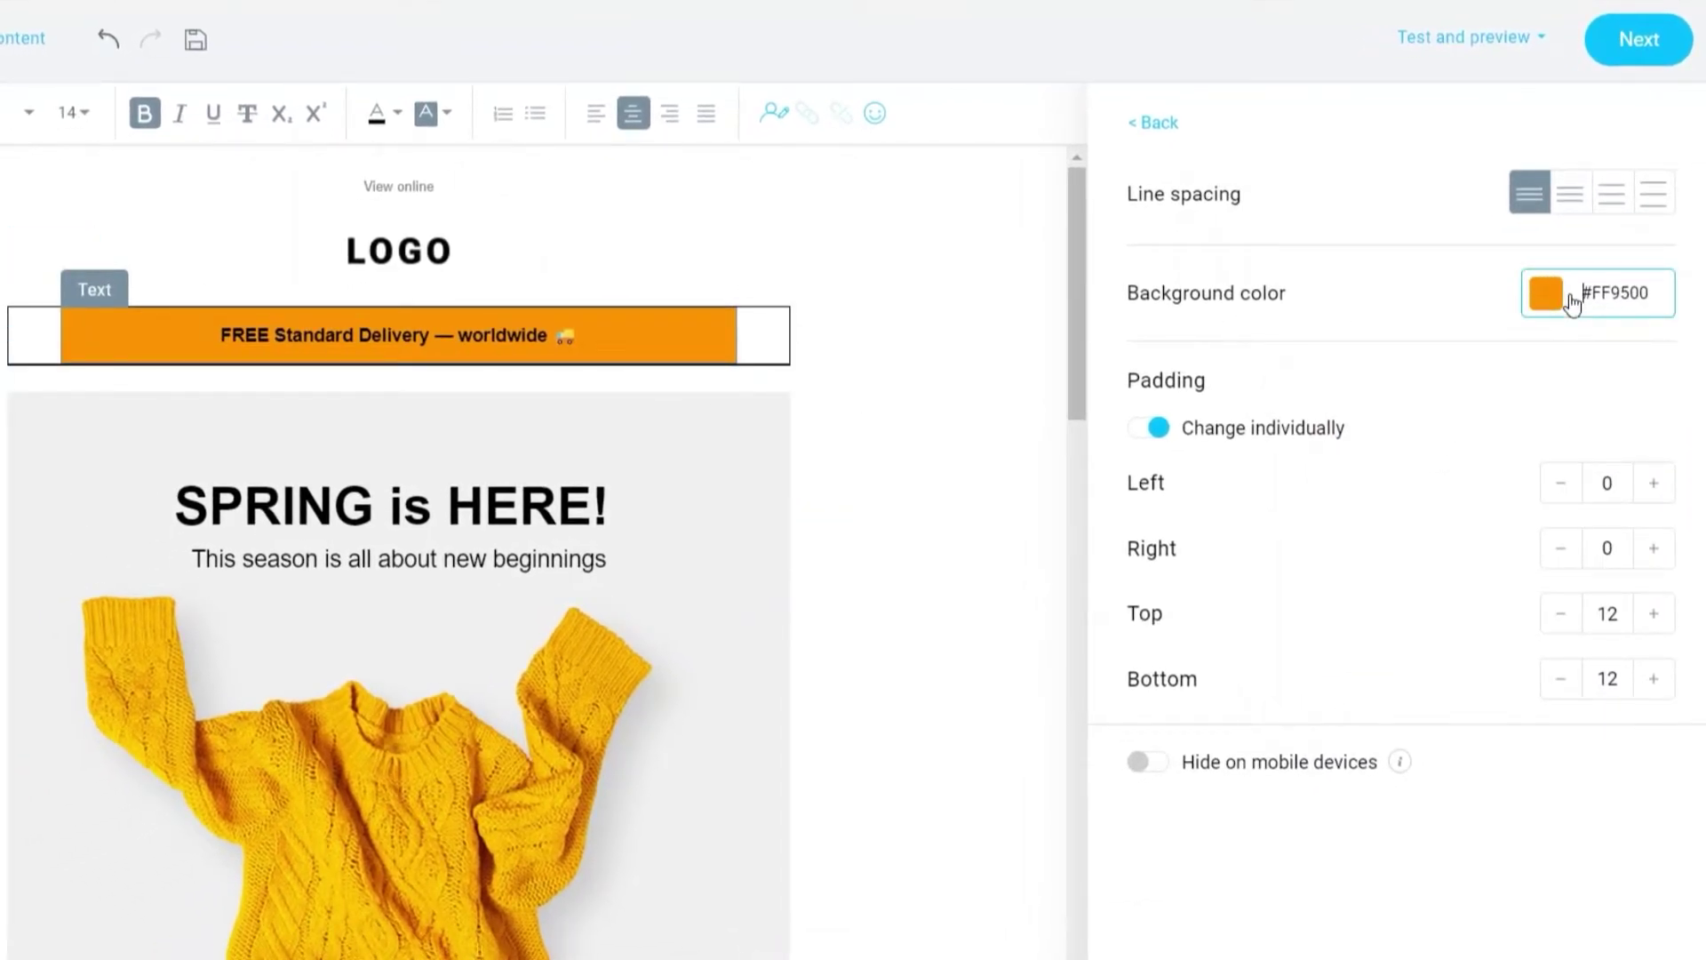
{"action": "left_click", "coordinate": [108, 39]}
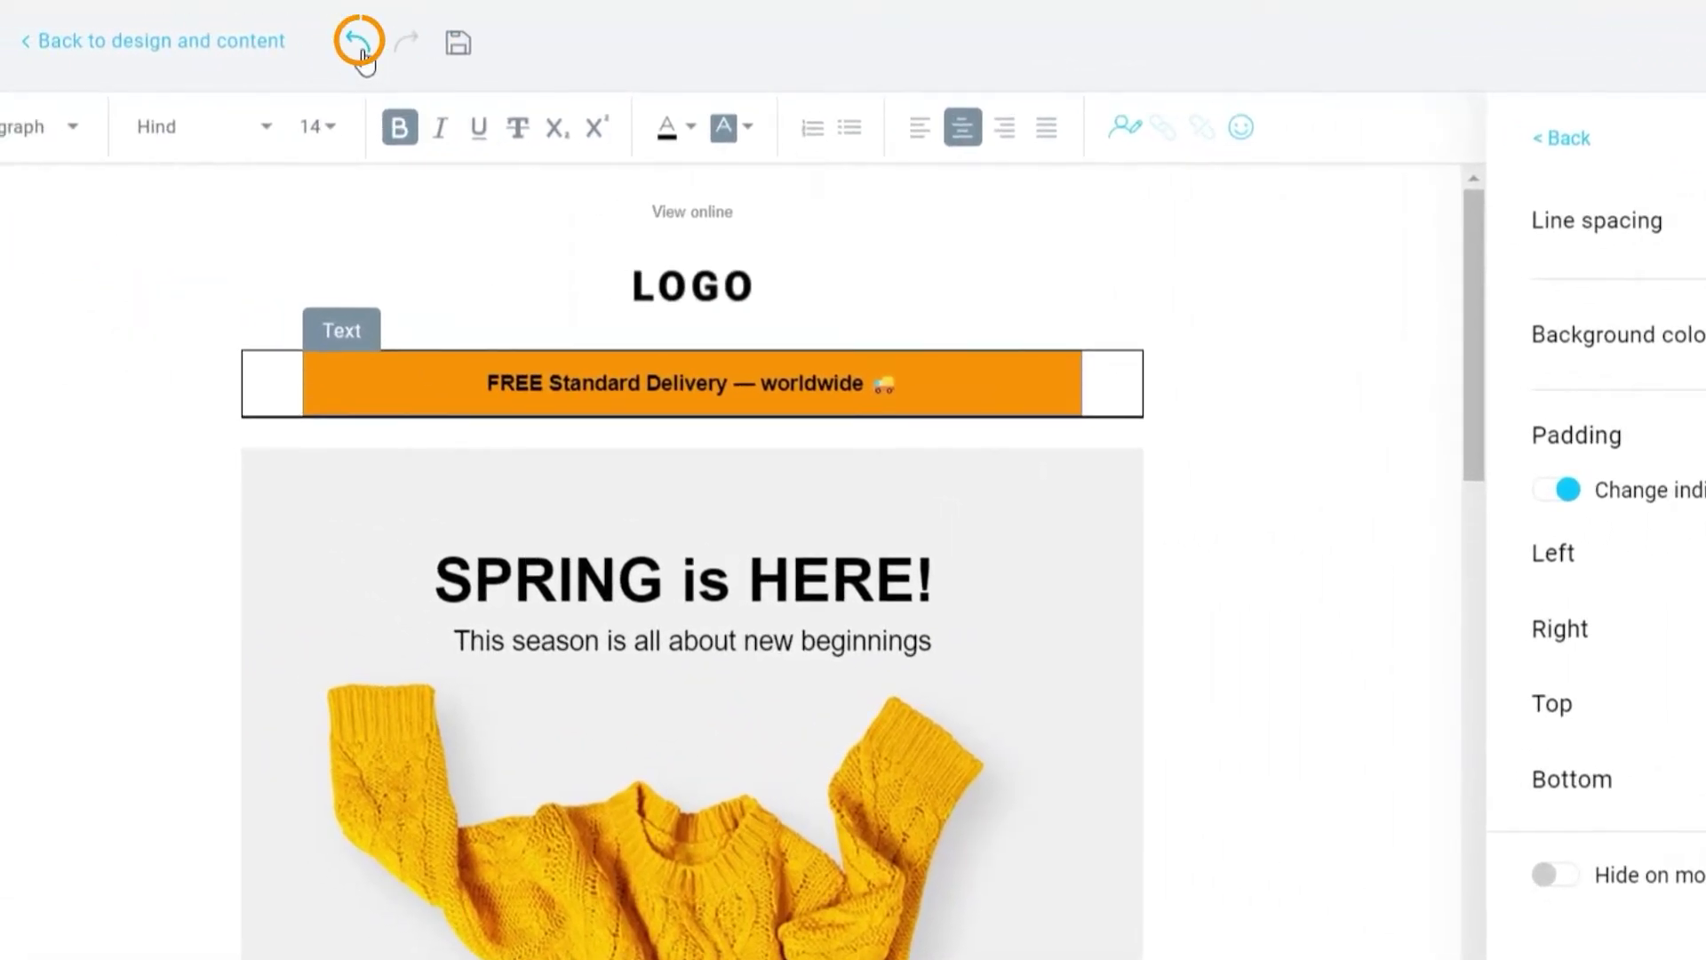
{"action": "left_click", "coordinate": [358, 45]}
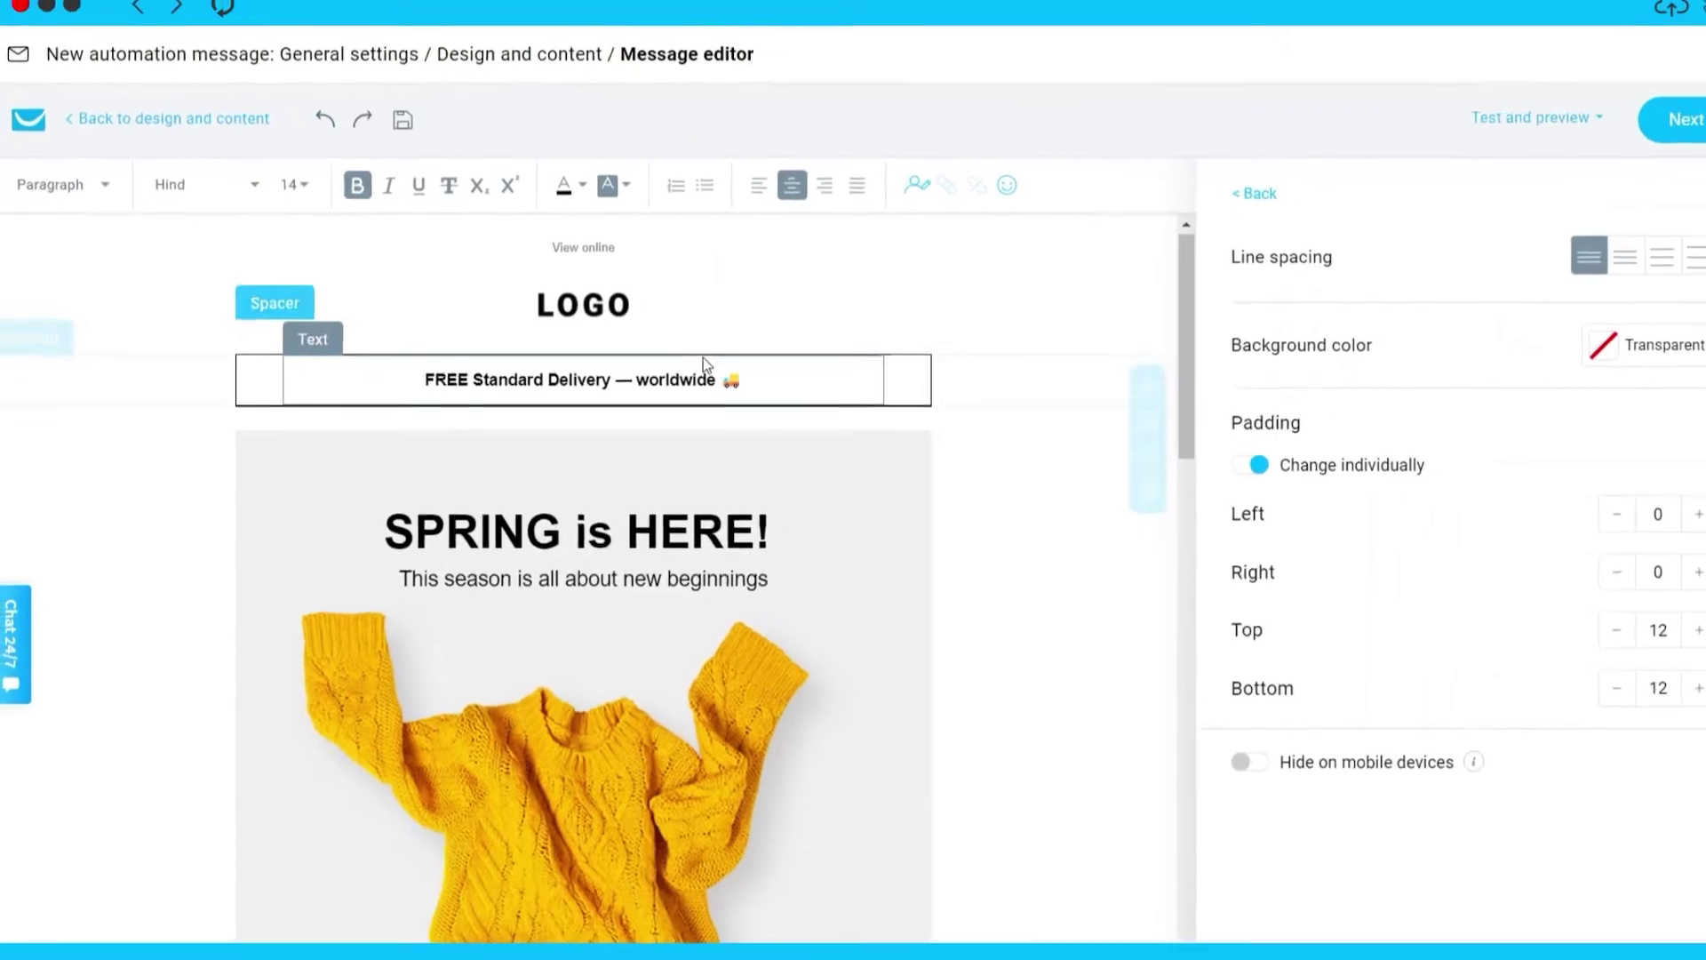
Select the sweater image, review its settings, then go back to the Basic blocks list
{"action": "scroll", "coordinate": [880, 364], "scroll_direction": "down", "scroll_amount": 4}
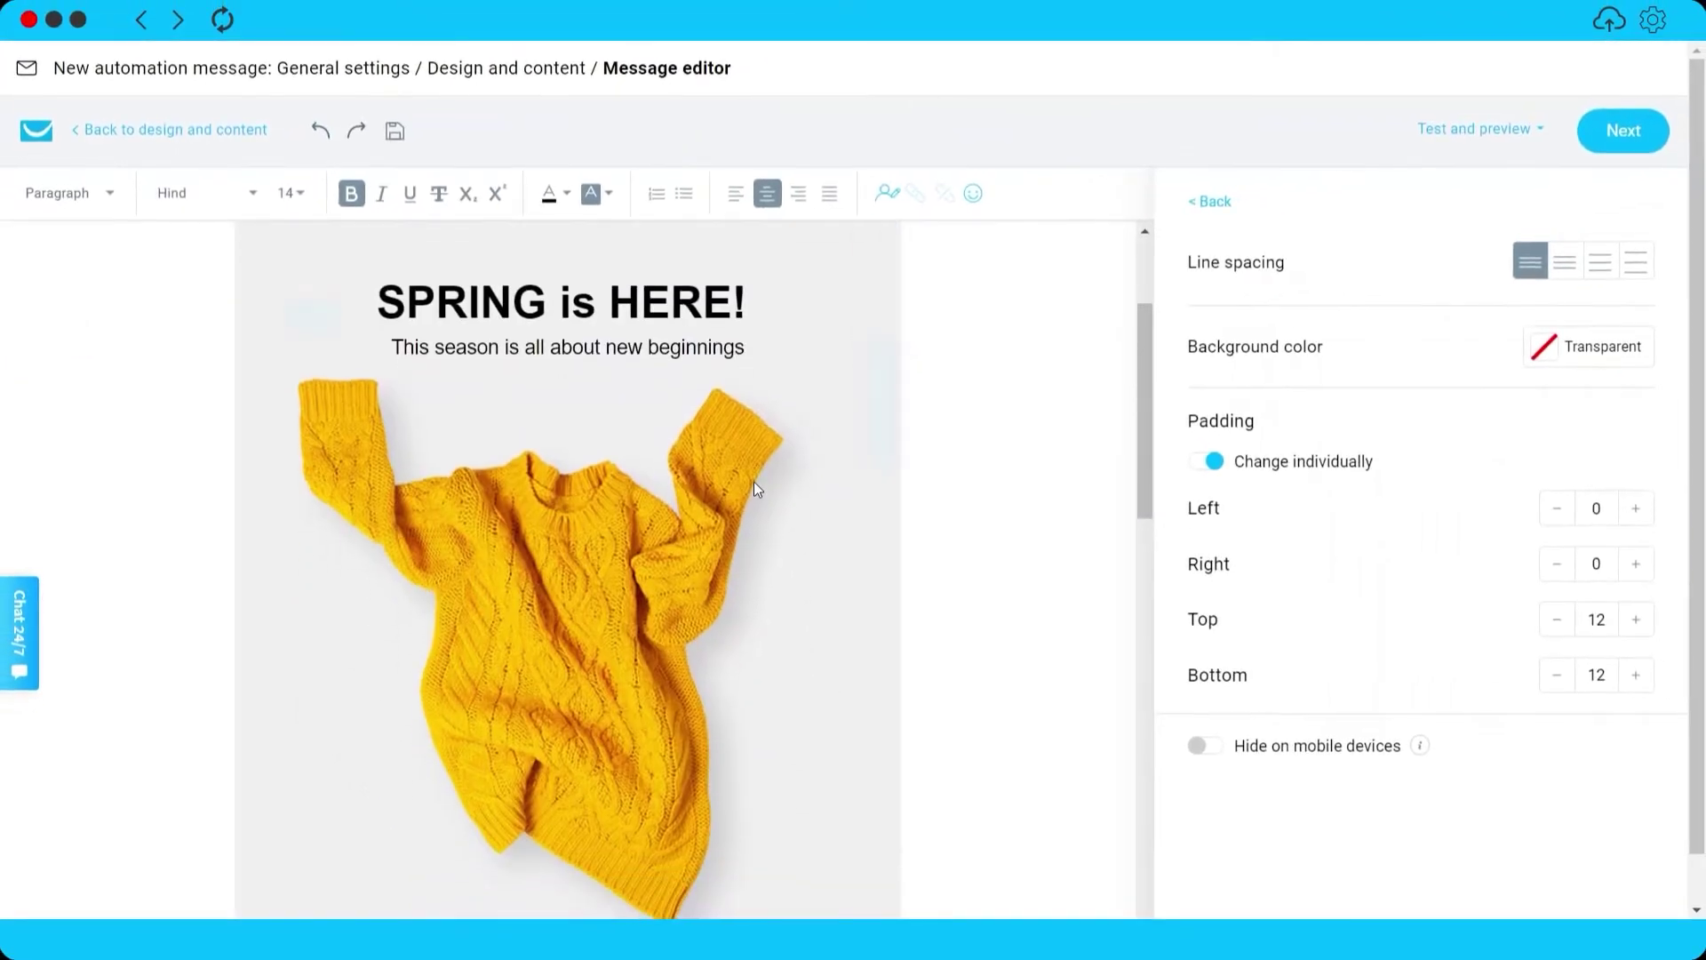
{"action": "scroll", "coordinate": [722, 473], "scroll_direction": "up", "scroll_amount": 3}
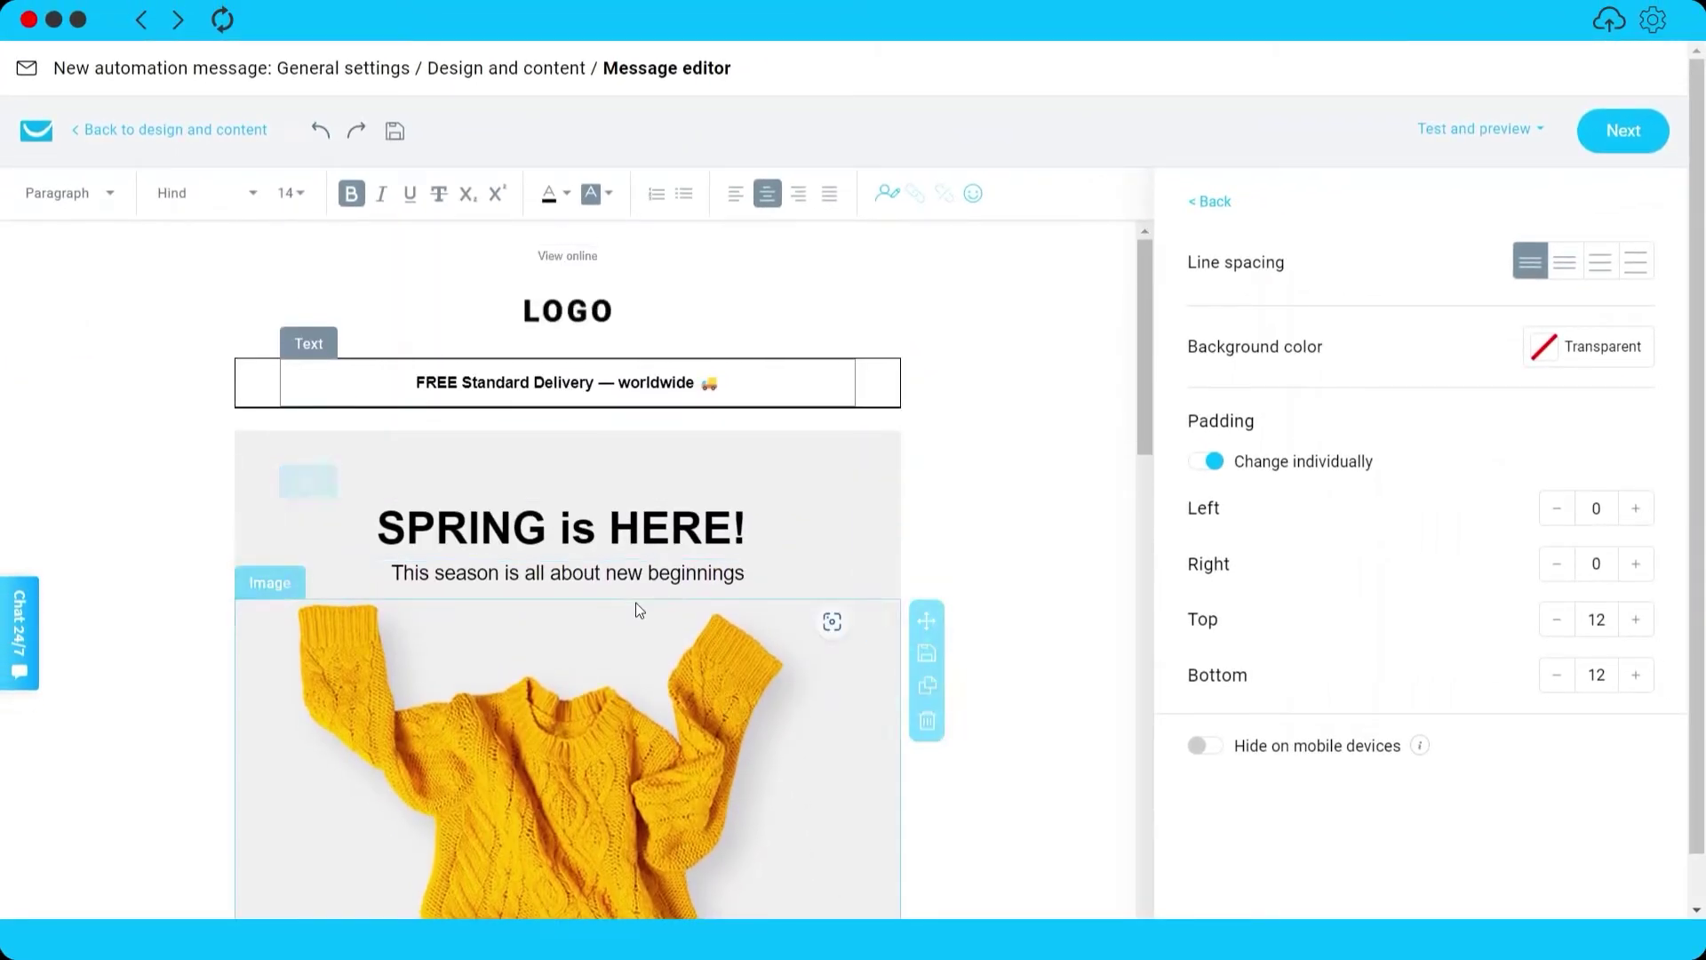
{"action": "left_click", "coordinate": [561, 717]}
{"action": "scroll", "coordinate": [560, 702], "scroll_direction": "down", "scroll_amount": 2}
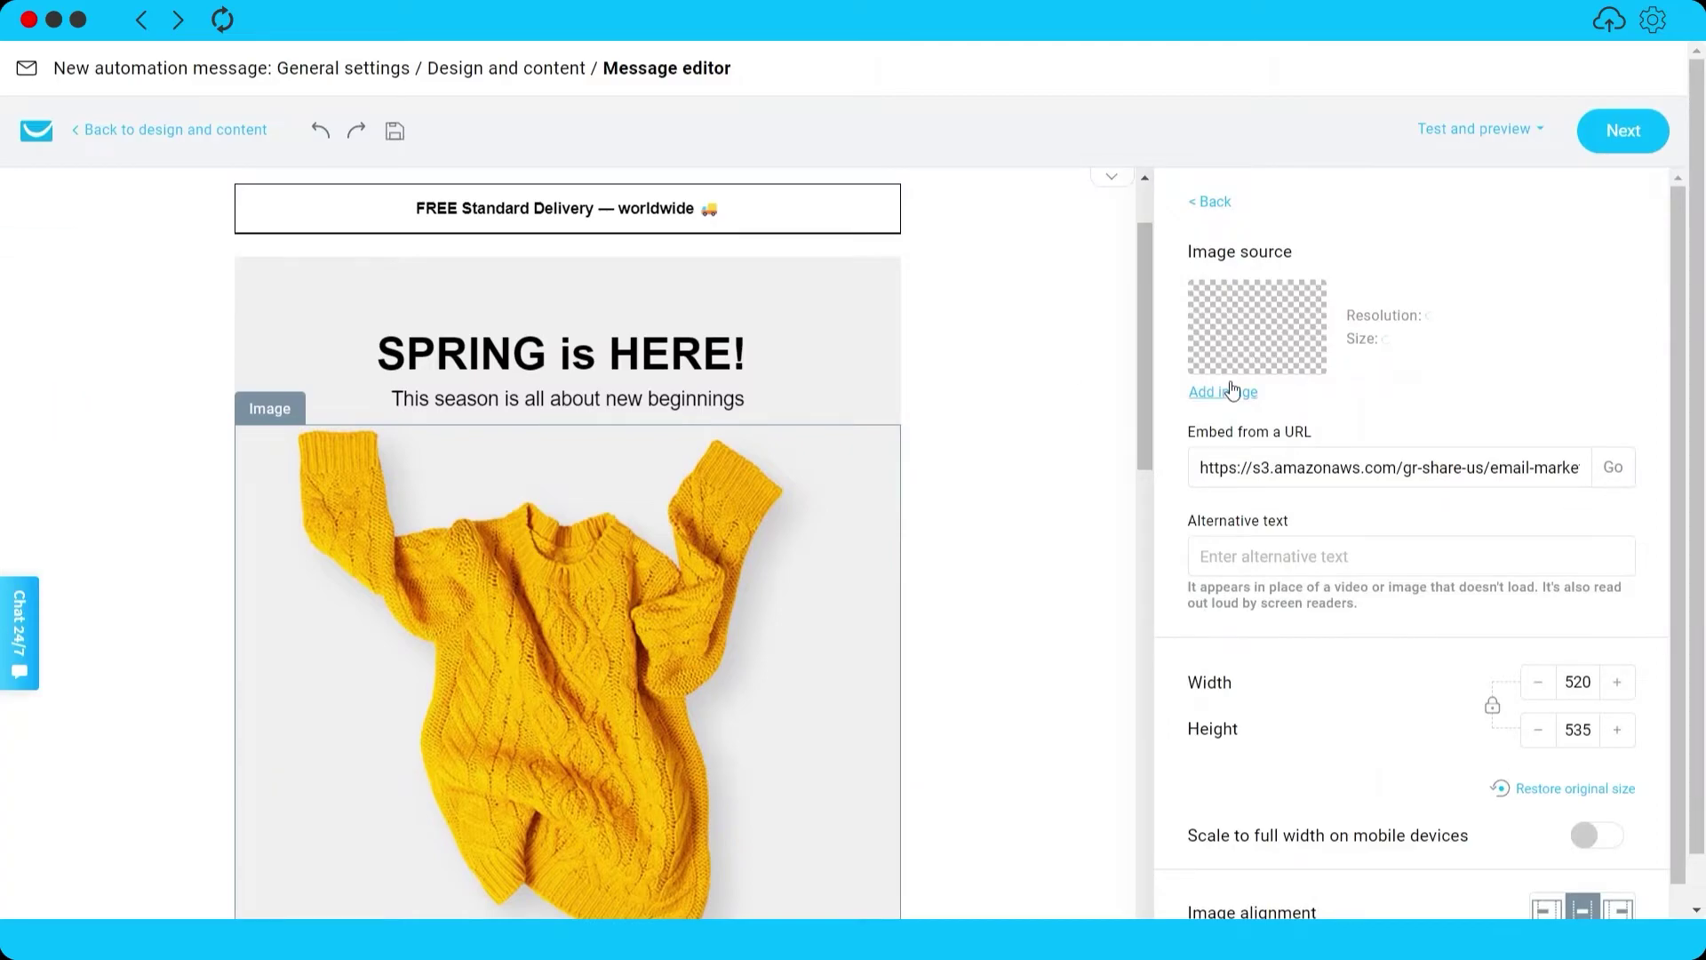
{"action": "scroll", "coordinate": [785, 544], "scroll_direction": "down", "scroll_amount": 8}
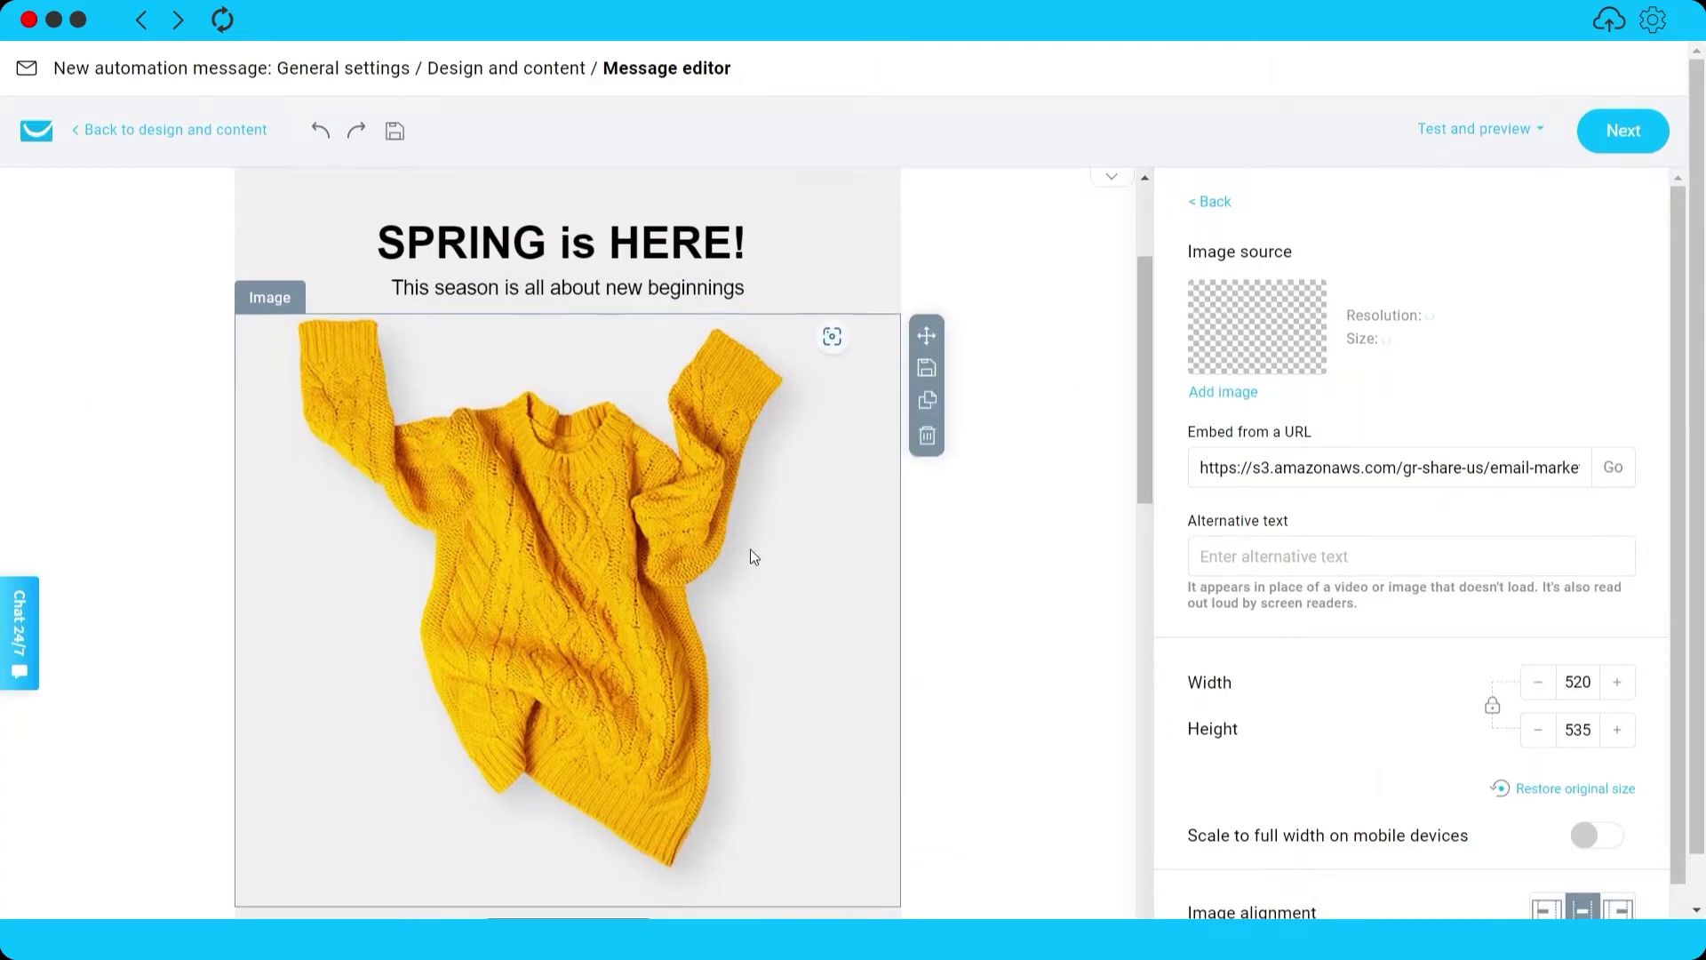
{"action": "scroll", "coordinate": [716, 494], "scroll_direction": "up", "scroll_amount": 4}
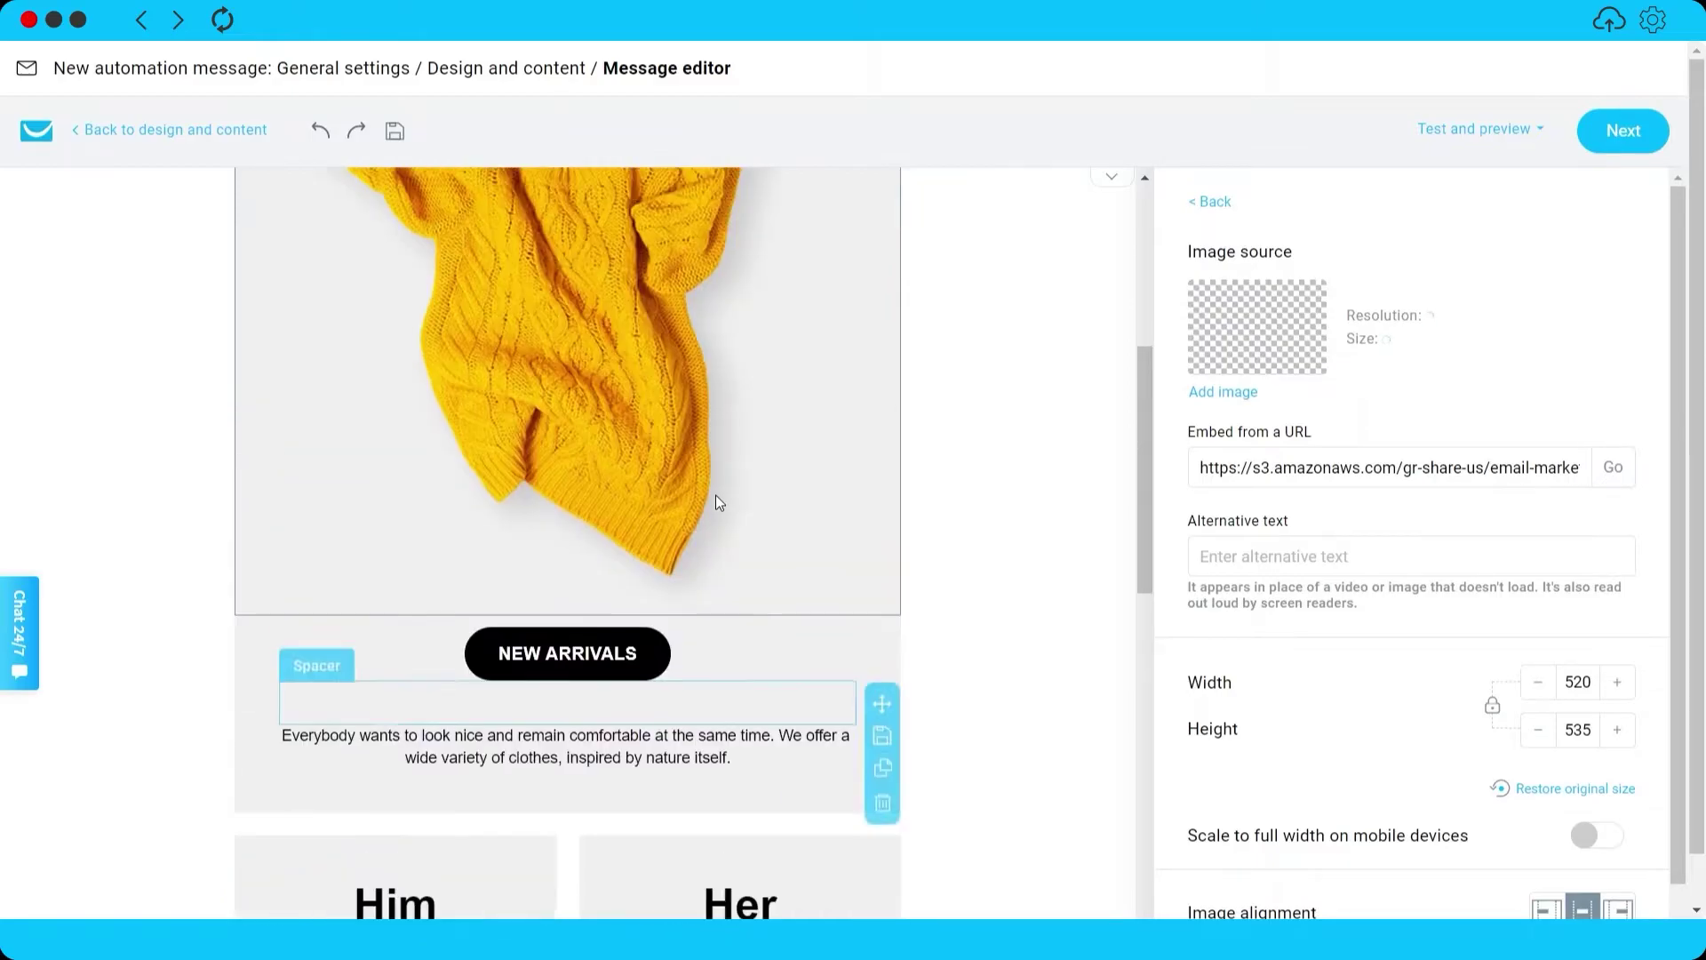
{"action": "scroll", "coordinate": [716, 494], "scroll_direction": "down", "scroll_amount": 3}
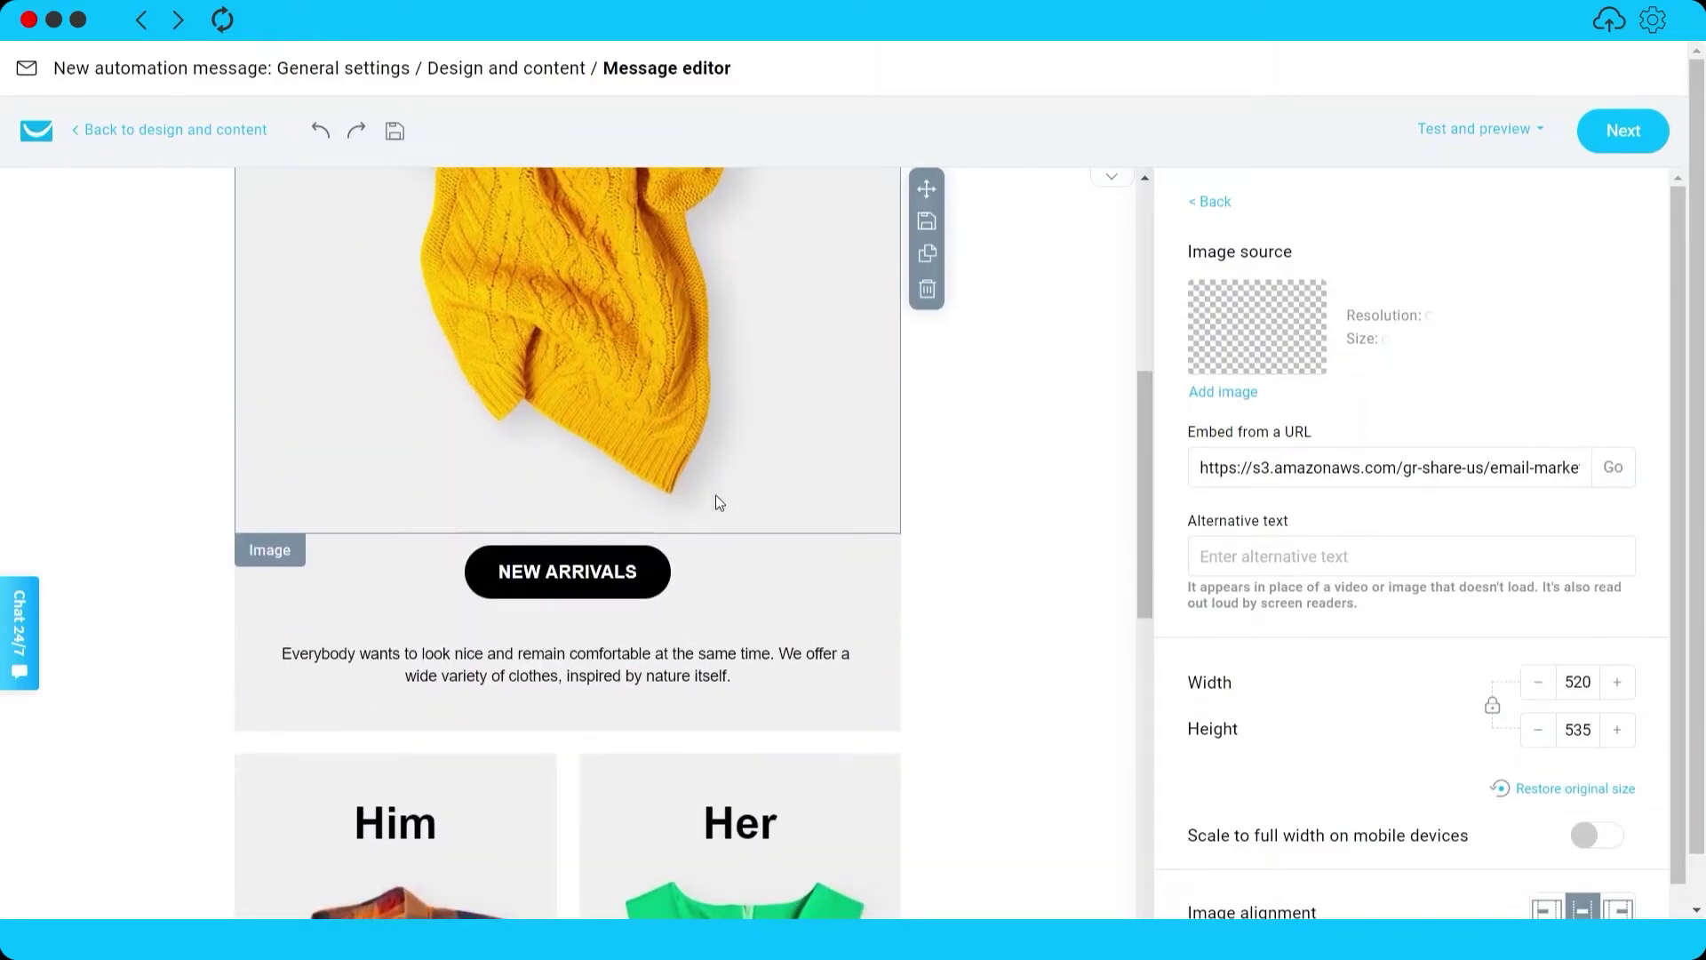
{"action": "scroll", "coordinate": [716, 494], "scroll_direction": "down", "scroll_amount": 4}
{"action": "scroll", "coordinate": [691, 463], "scroll_direction": "up", "scroll_amount": 8}
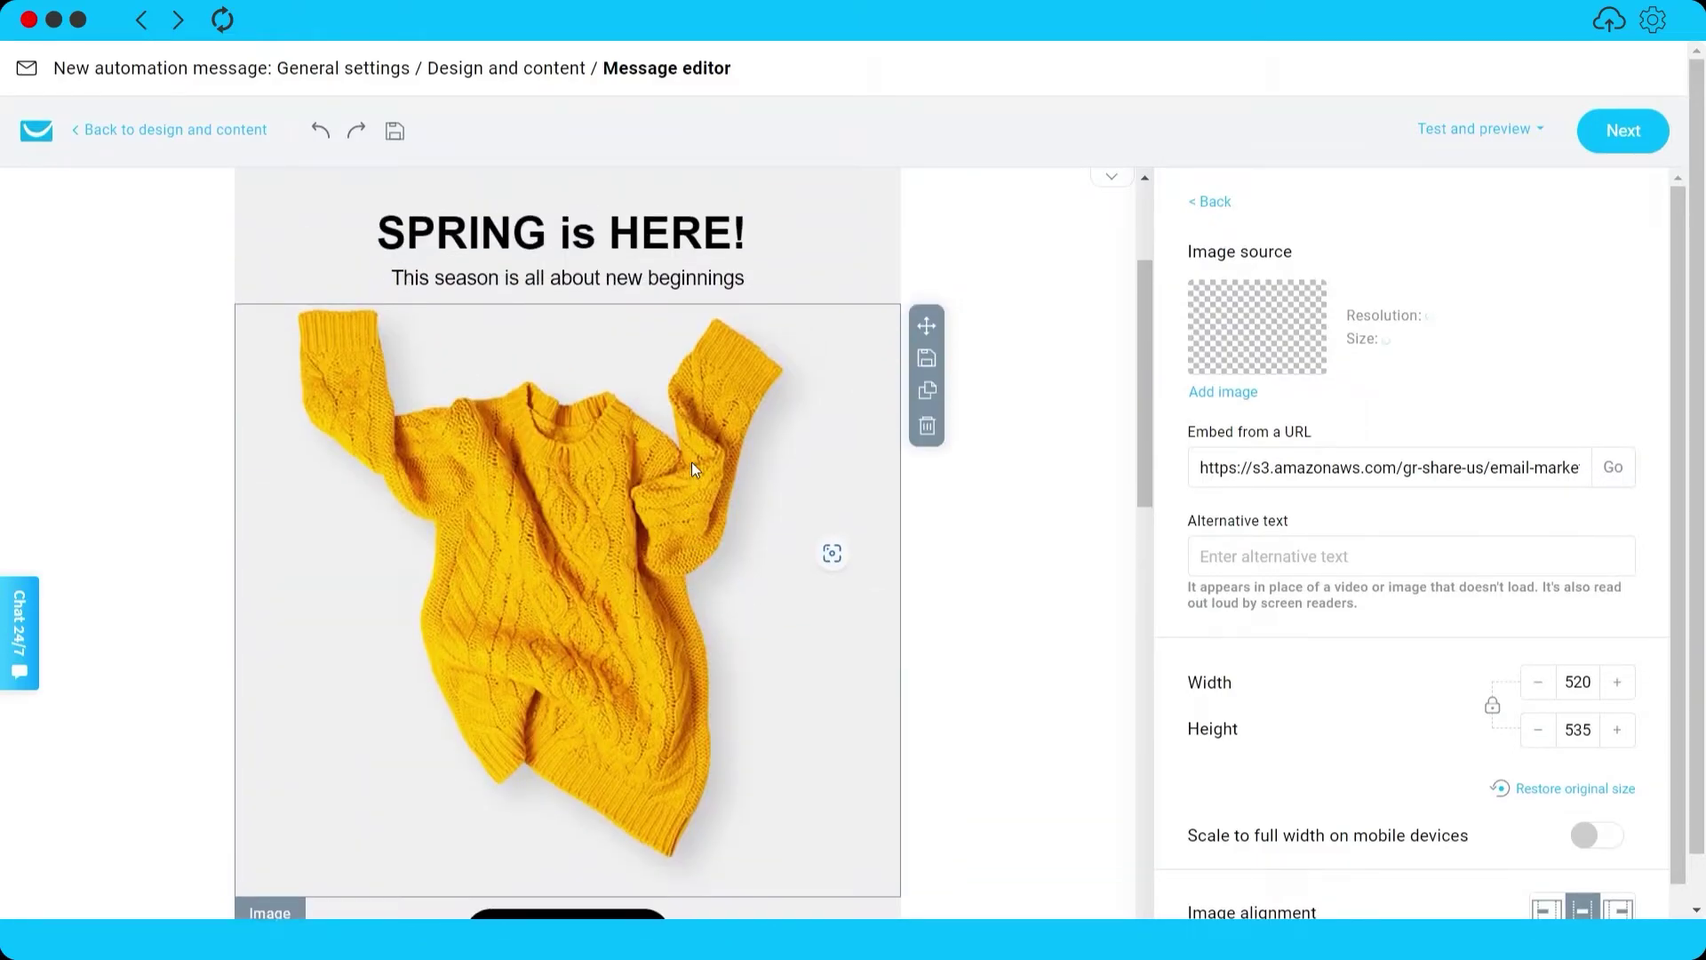
{"action": "scroll", "coordinate": [695, 469], "scroll_direction": "down", "scroll_amount": 7}
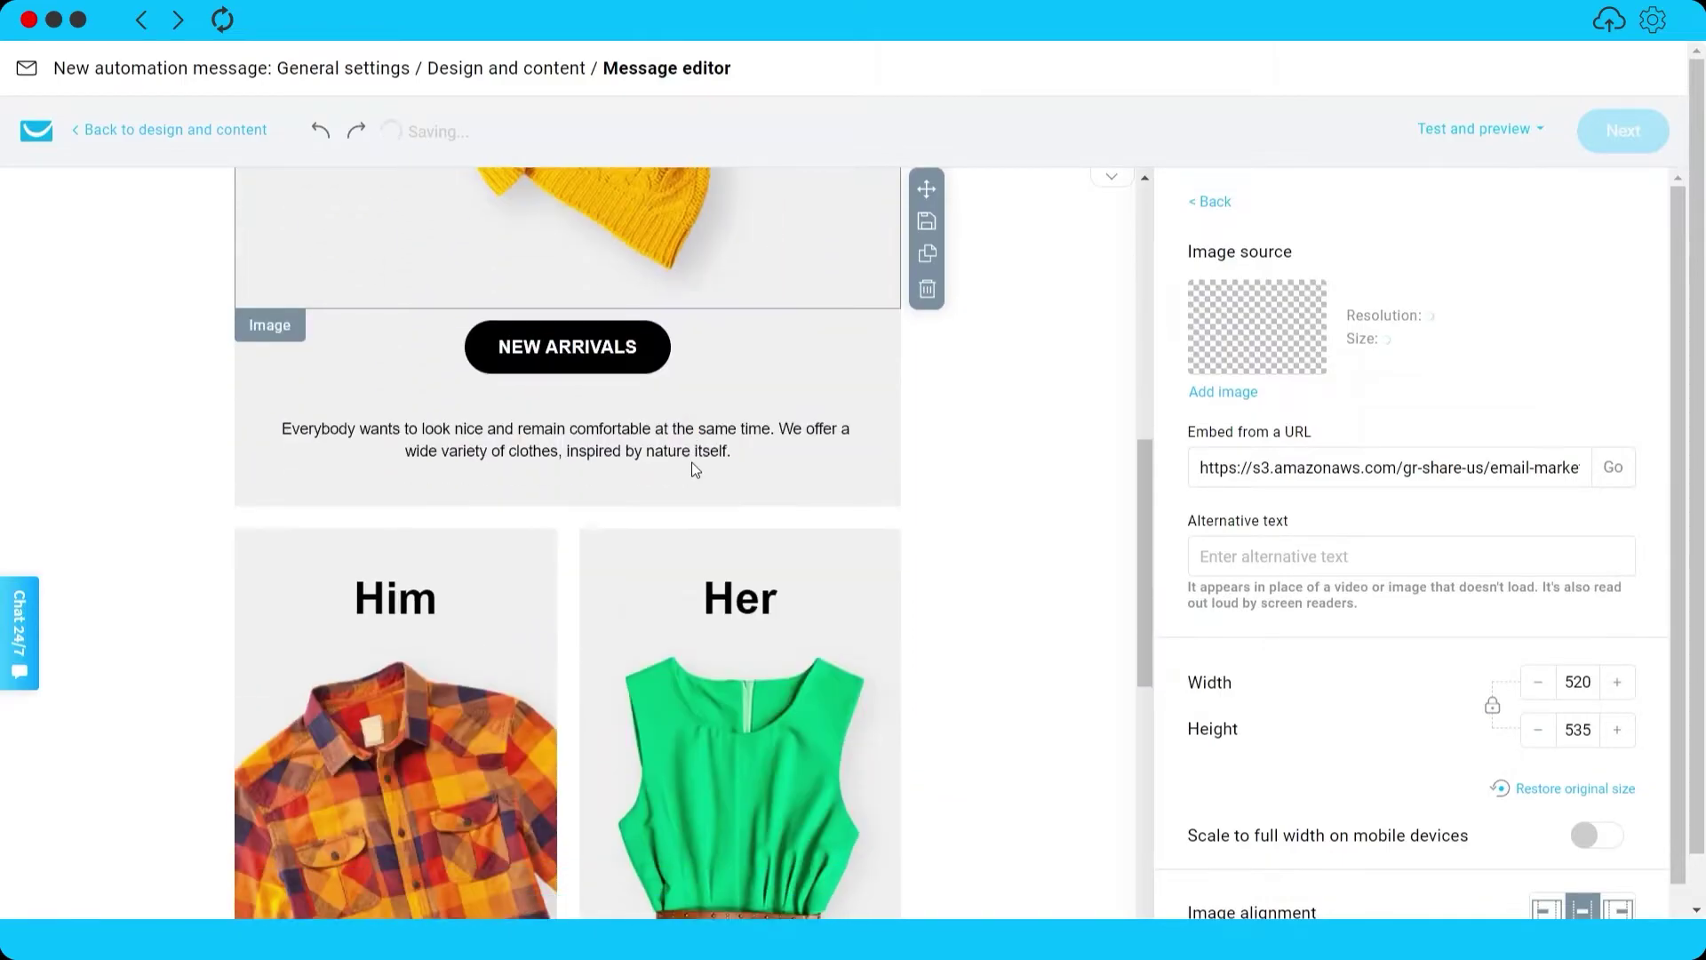
{"action": "scroll", "coordinate": [693, 468], "scroll_direction": "down", "scroll_amount": 4}
{"action": "scroll", "coordinate": [693, 468], "scroll_direction": "up", "scroll_amount": 6}
{"action": "scroll", "coordinate": [1124, 462], "scroll_direction": "down", "scroll_amount": 13}
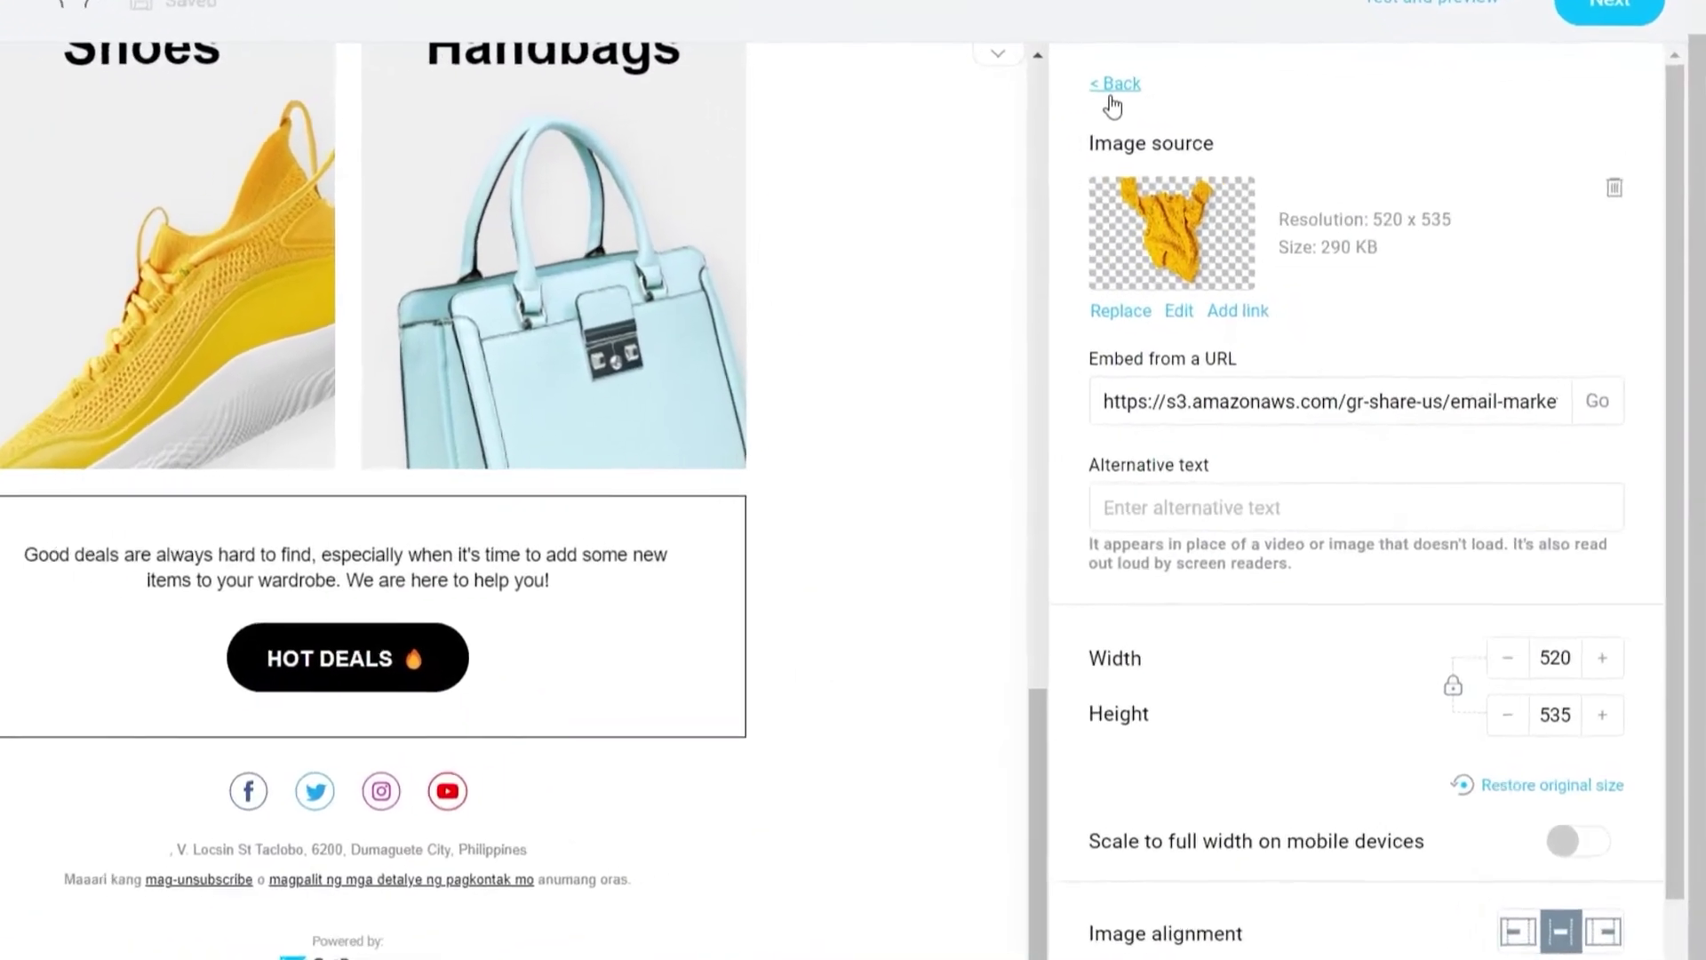
{"action": "left_click", "coordinate": [1210, 148]}
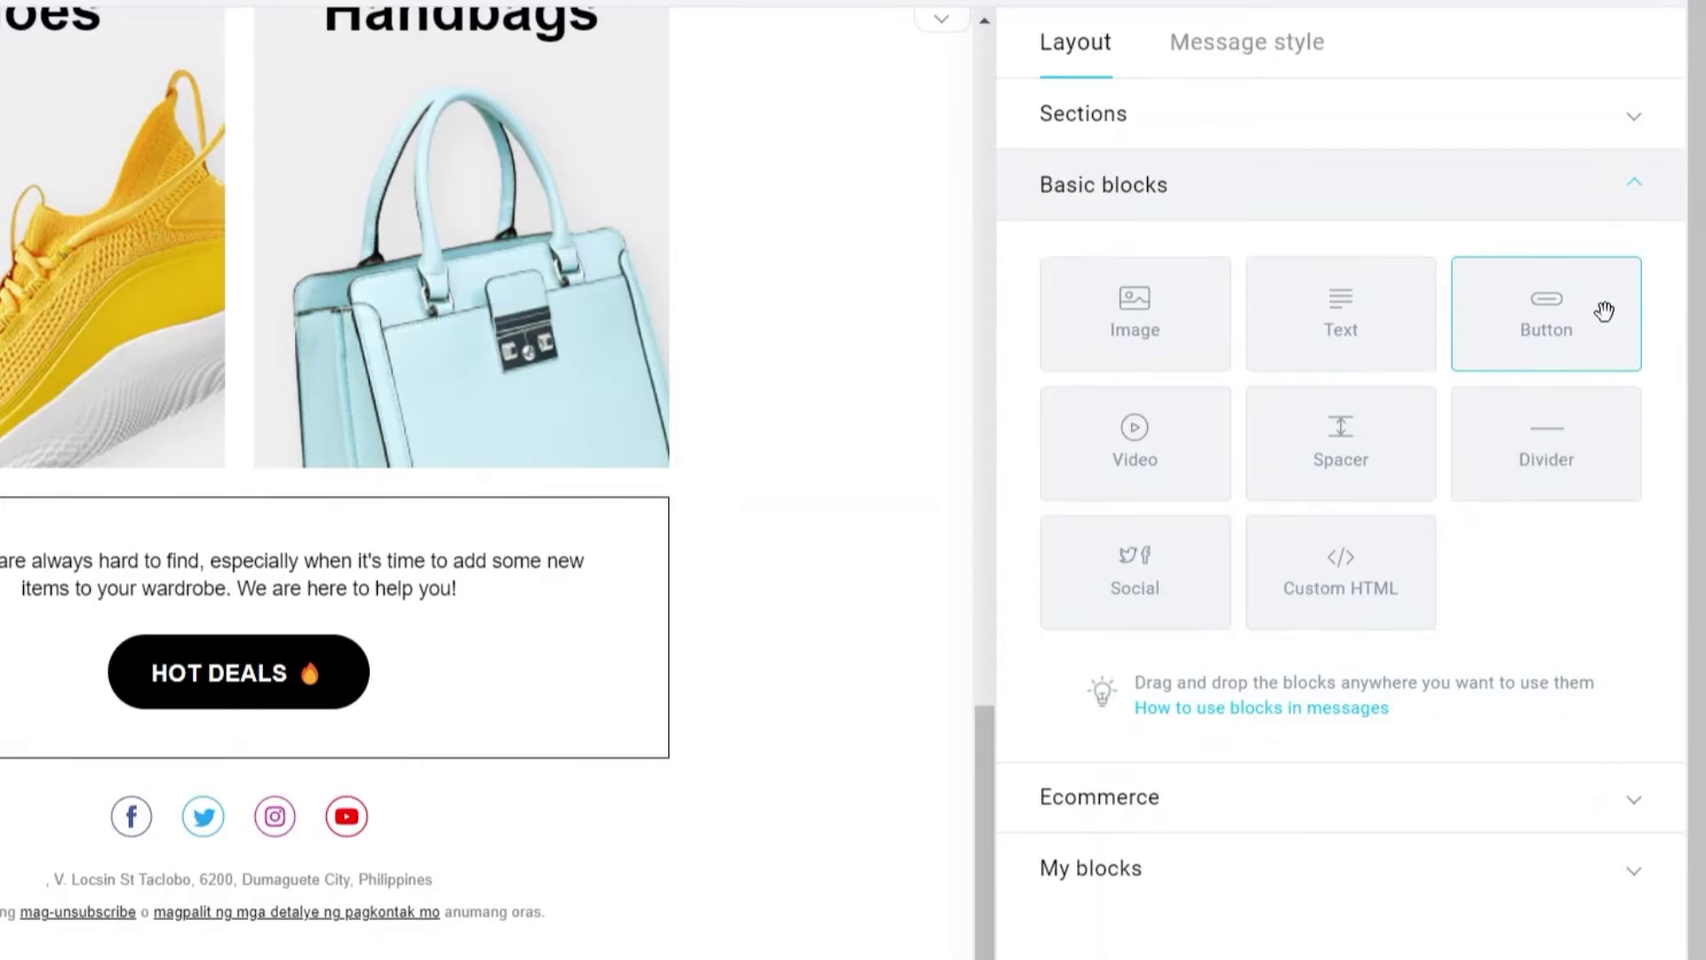
Place a 'Click here' Button block below the HOT DEALS section and focus its URL field
{"action": "left_click_drag", "start_coordinate": [1546, 328], "coordinate": [573, 722]}
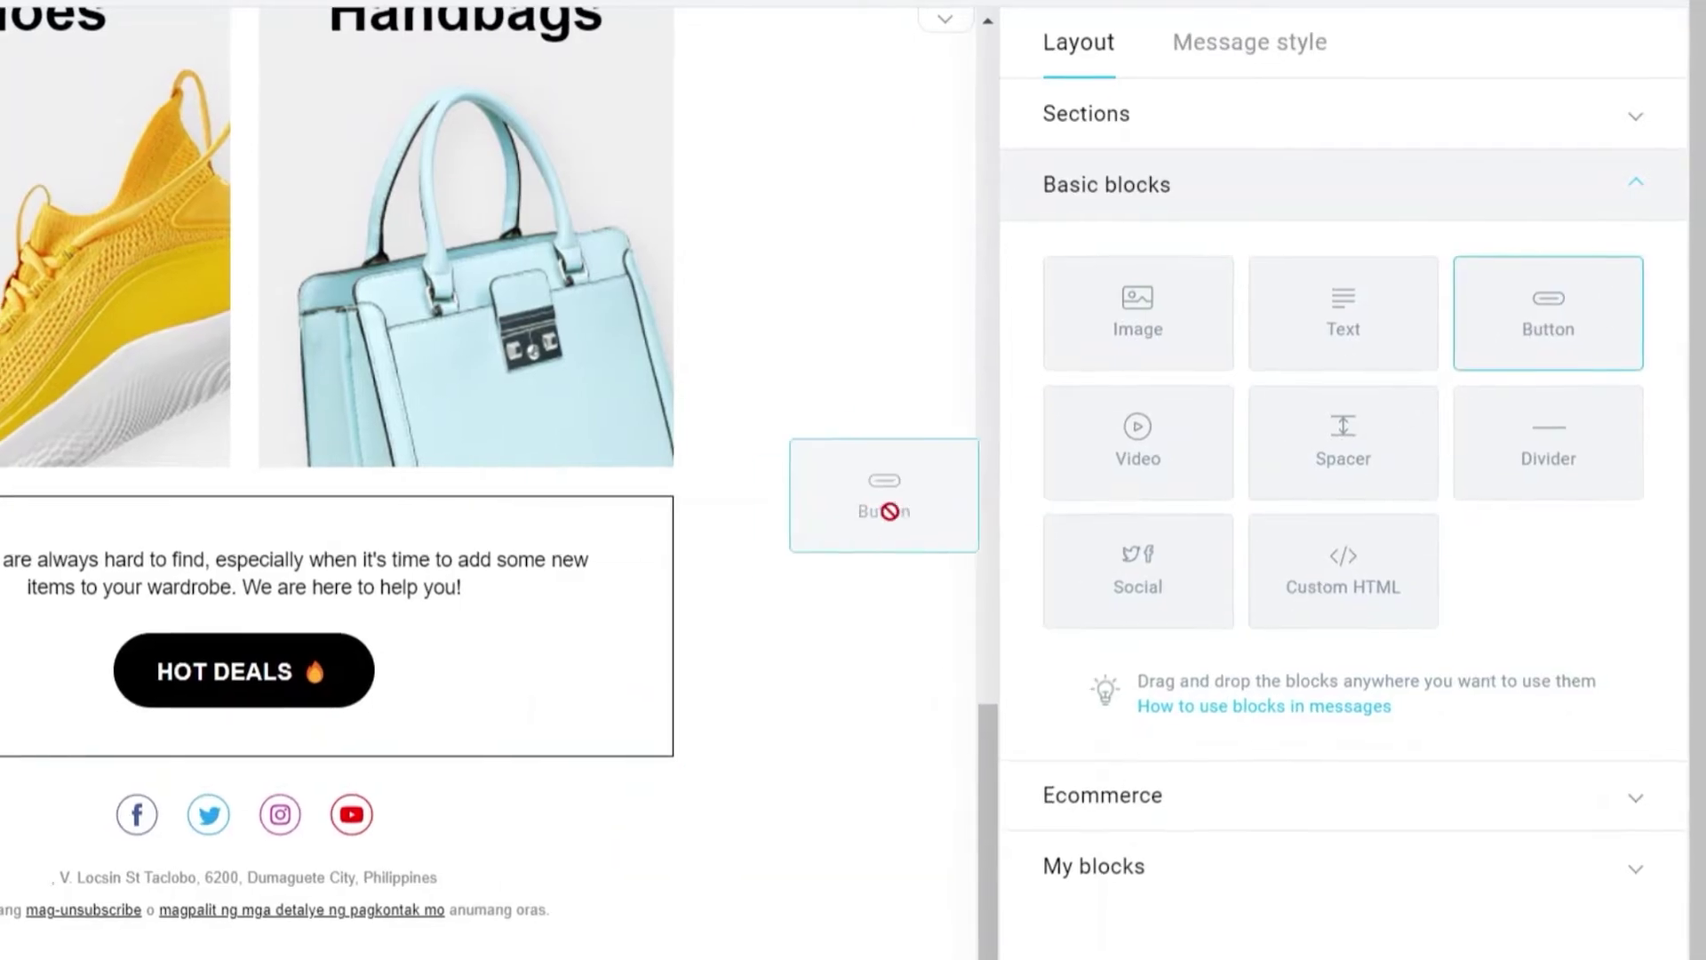
{"action": "left_click_drag", "start_coordinate": [695, 677], "coordinate": [428, 766]}
{"action": "scroll", "coordinate": [647, 621], "scroll_direction": "down", "scroll_amount": 1}
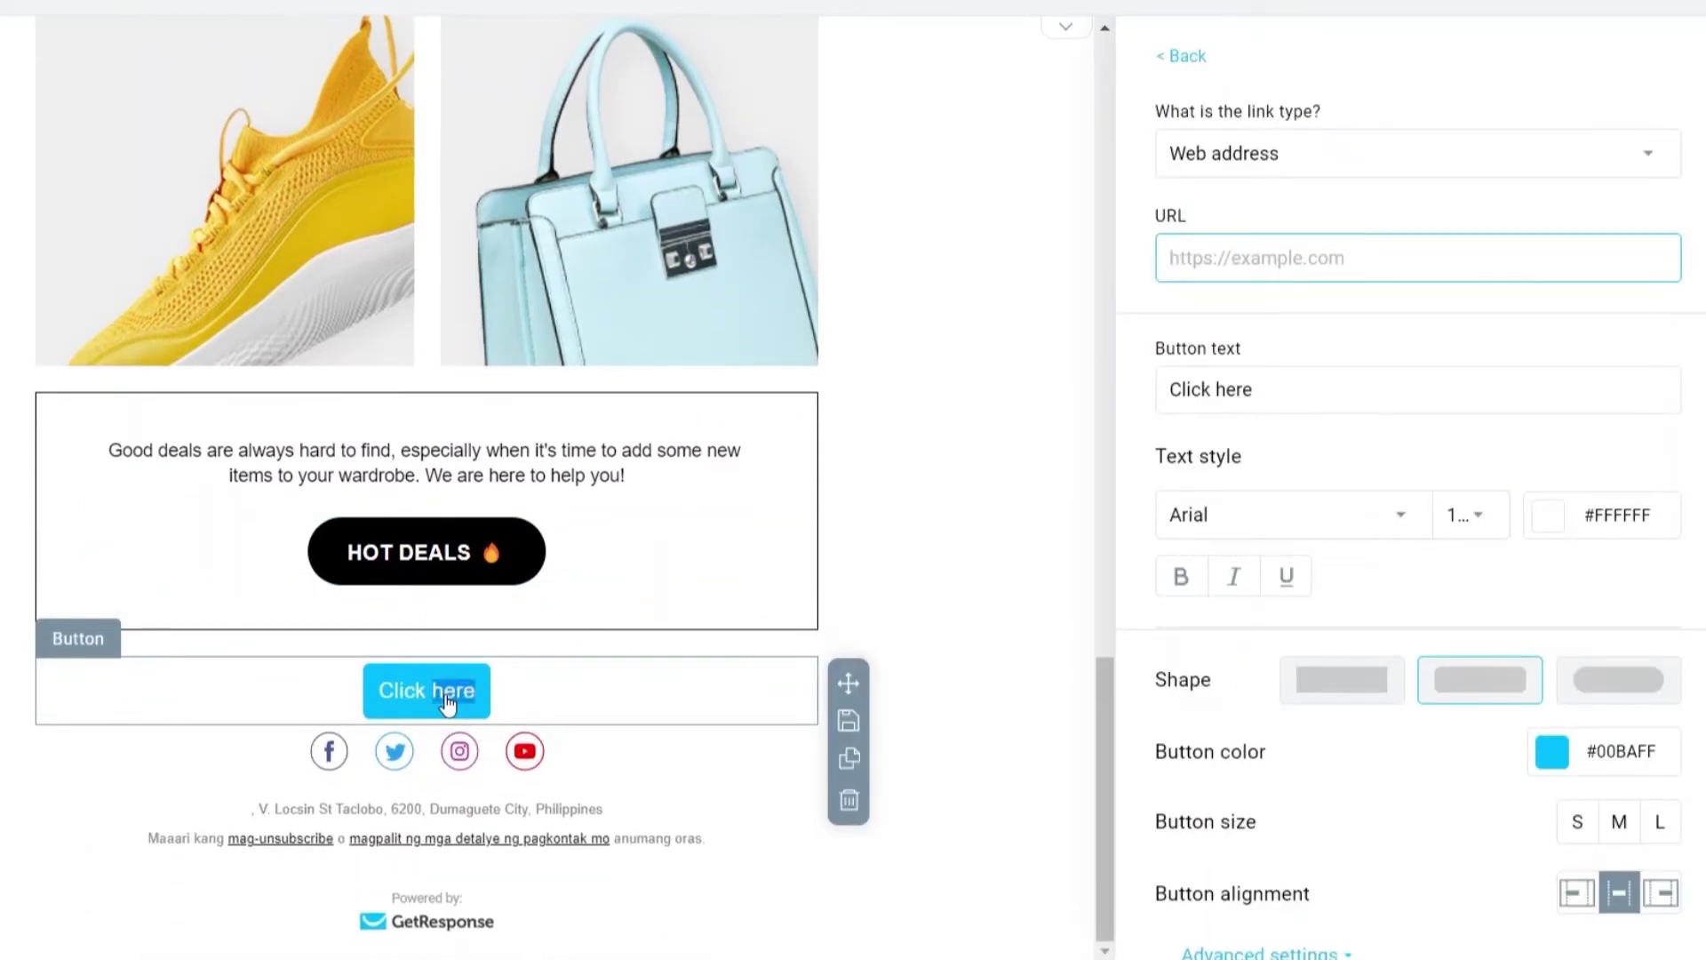
{"action": "left_click", "coordinate": [446, 695]}
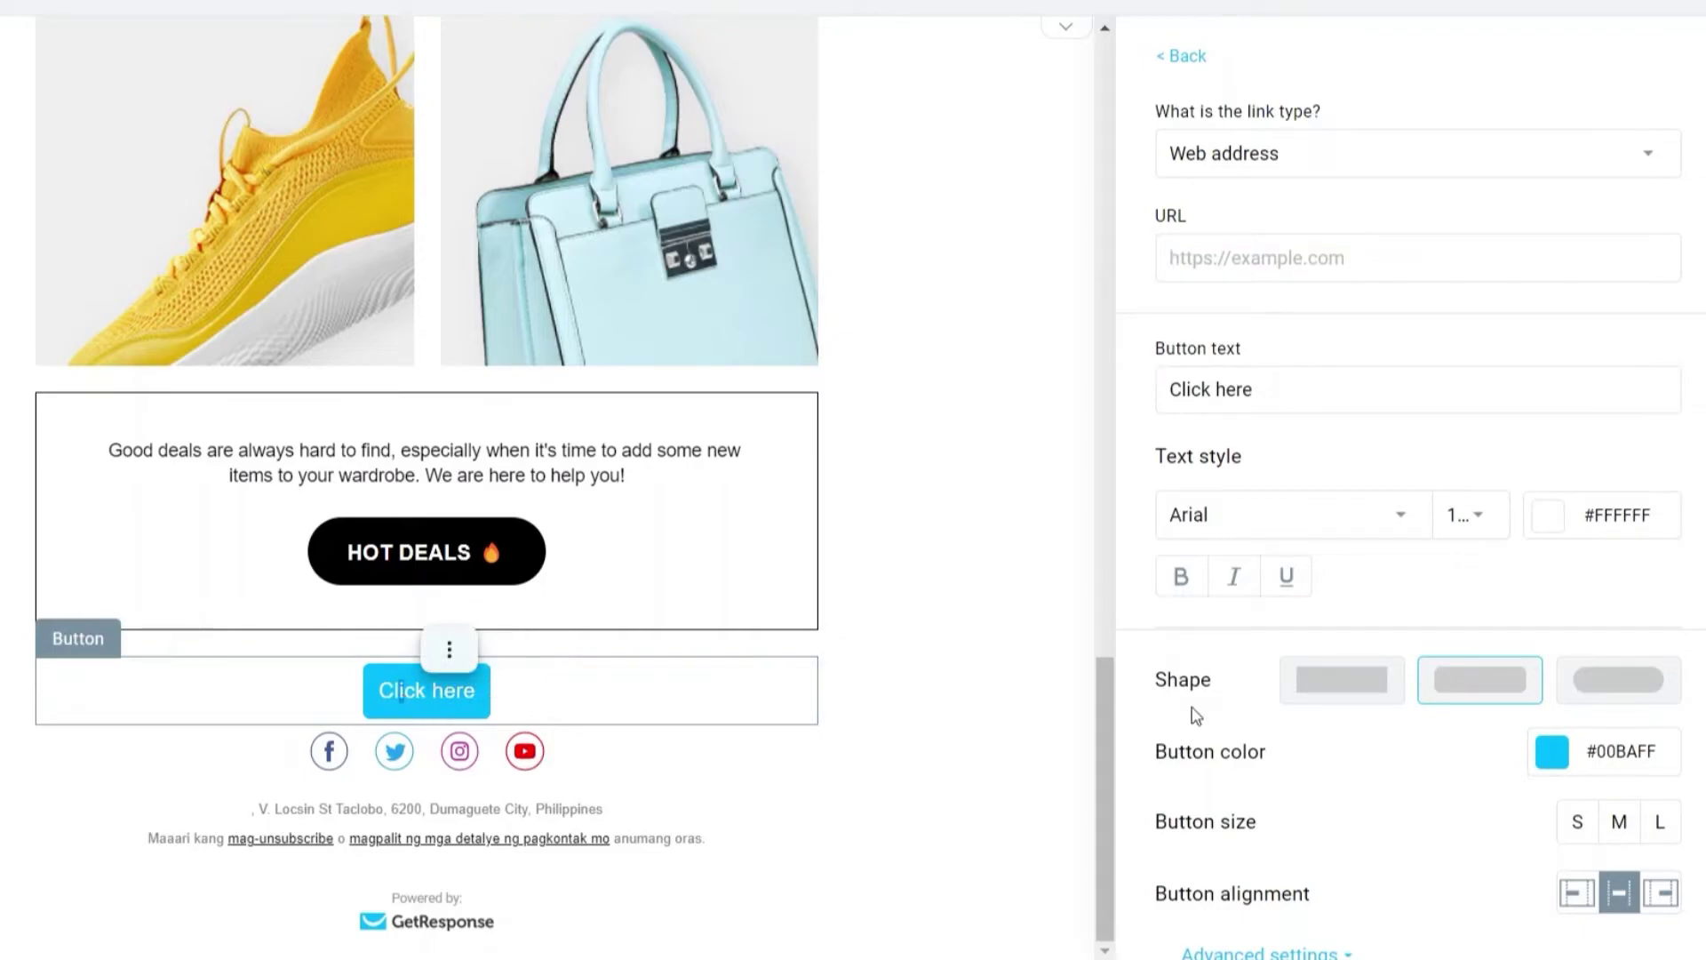
{"action": "scroll", "coordinate": [1314, 609], "scroll_direction": "down", "scroll_amount": 2}
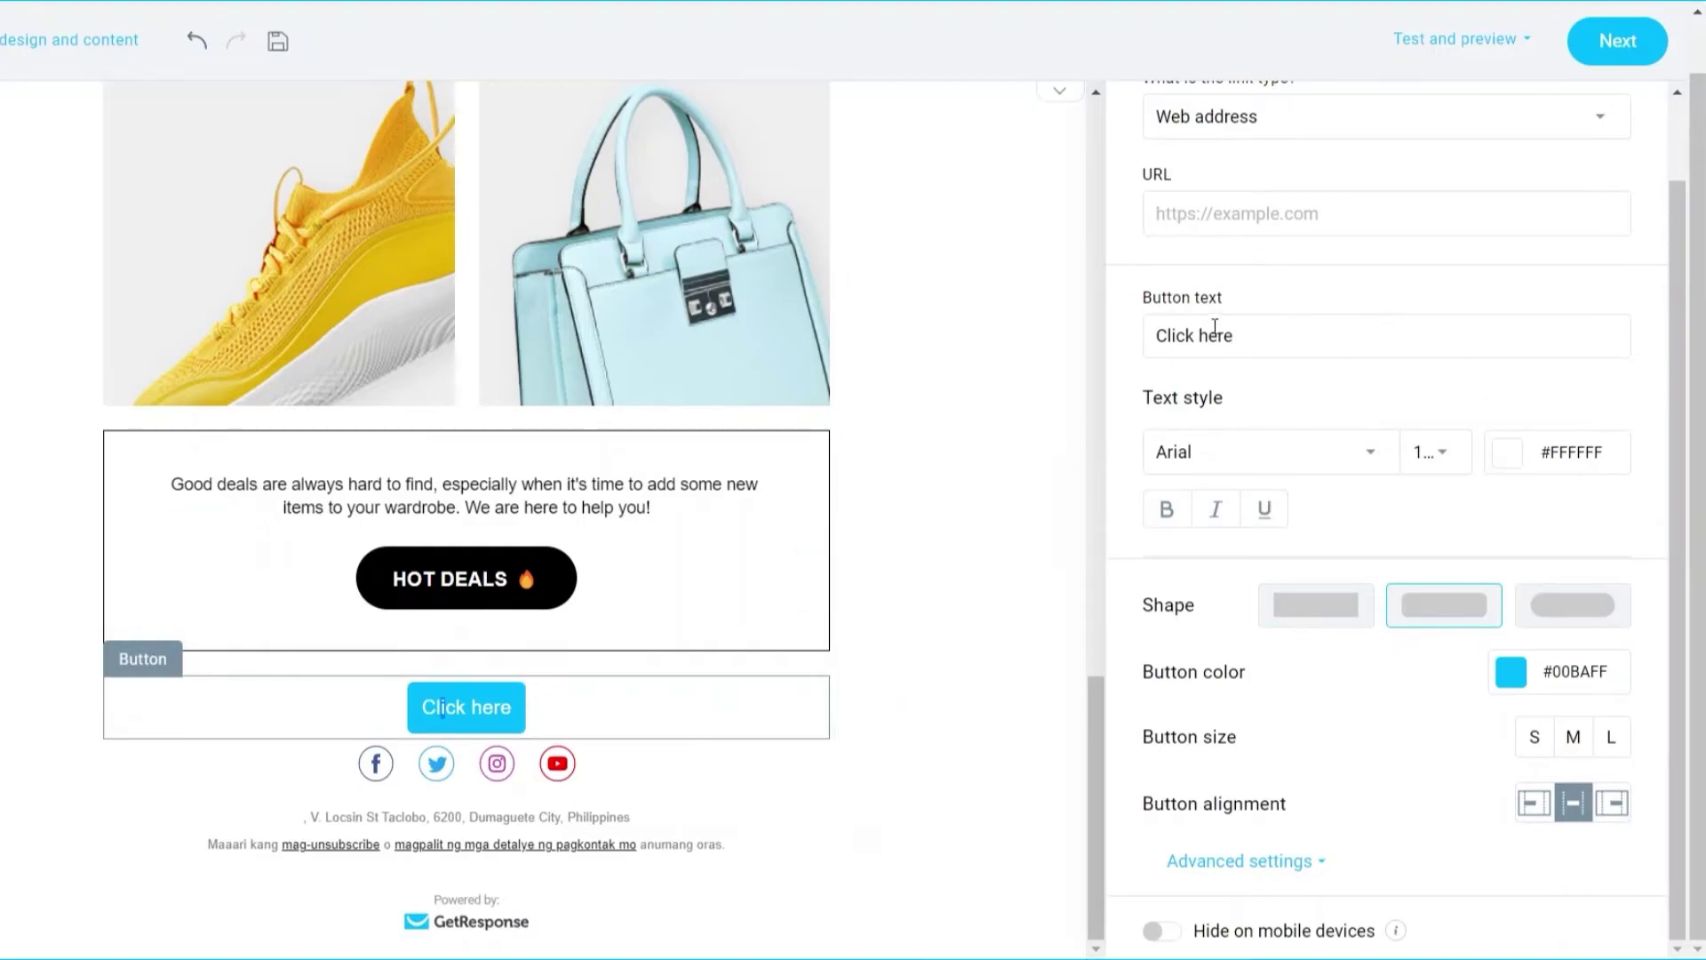
{"action": "left_click", "coordinate": [1327, 221]}
{"action": "scroll", "coordinate": [1311, 389], "scroll_direction": "up", "scroll_amount": 2}
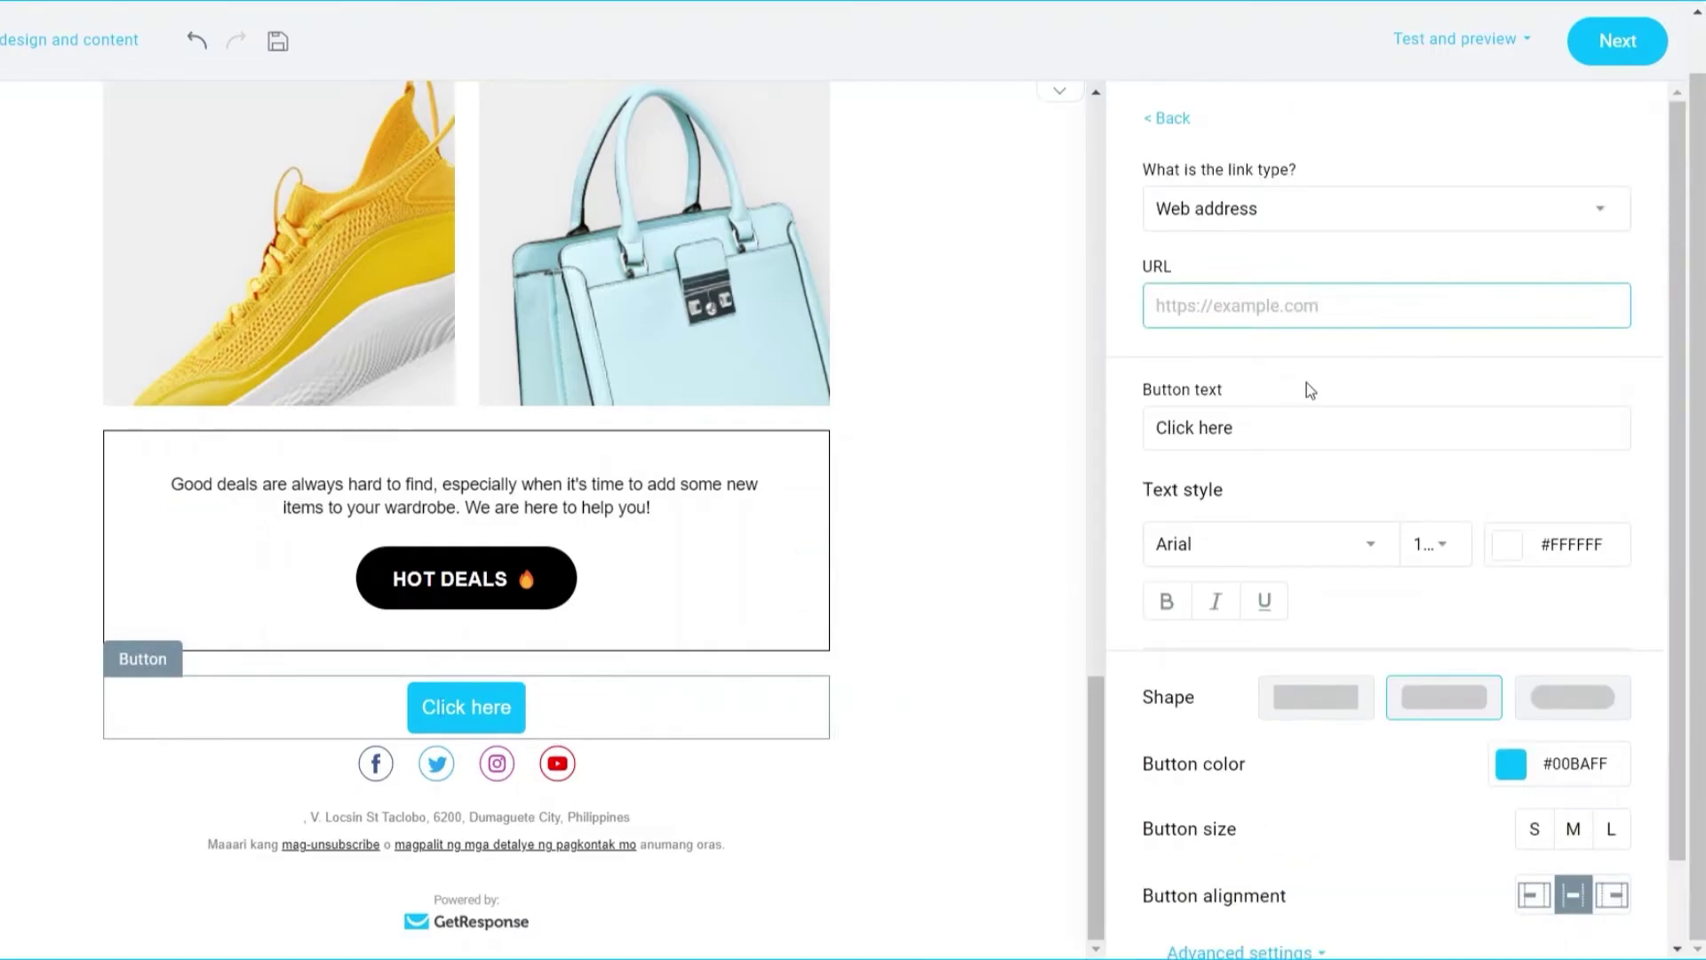
{"action": "mouse_move", "coordinate": [527, 726]}
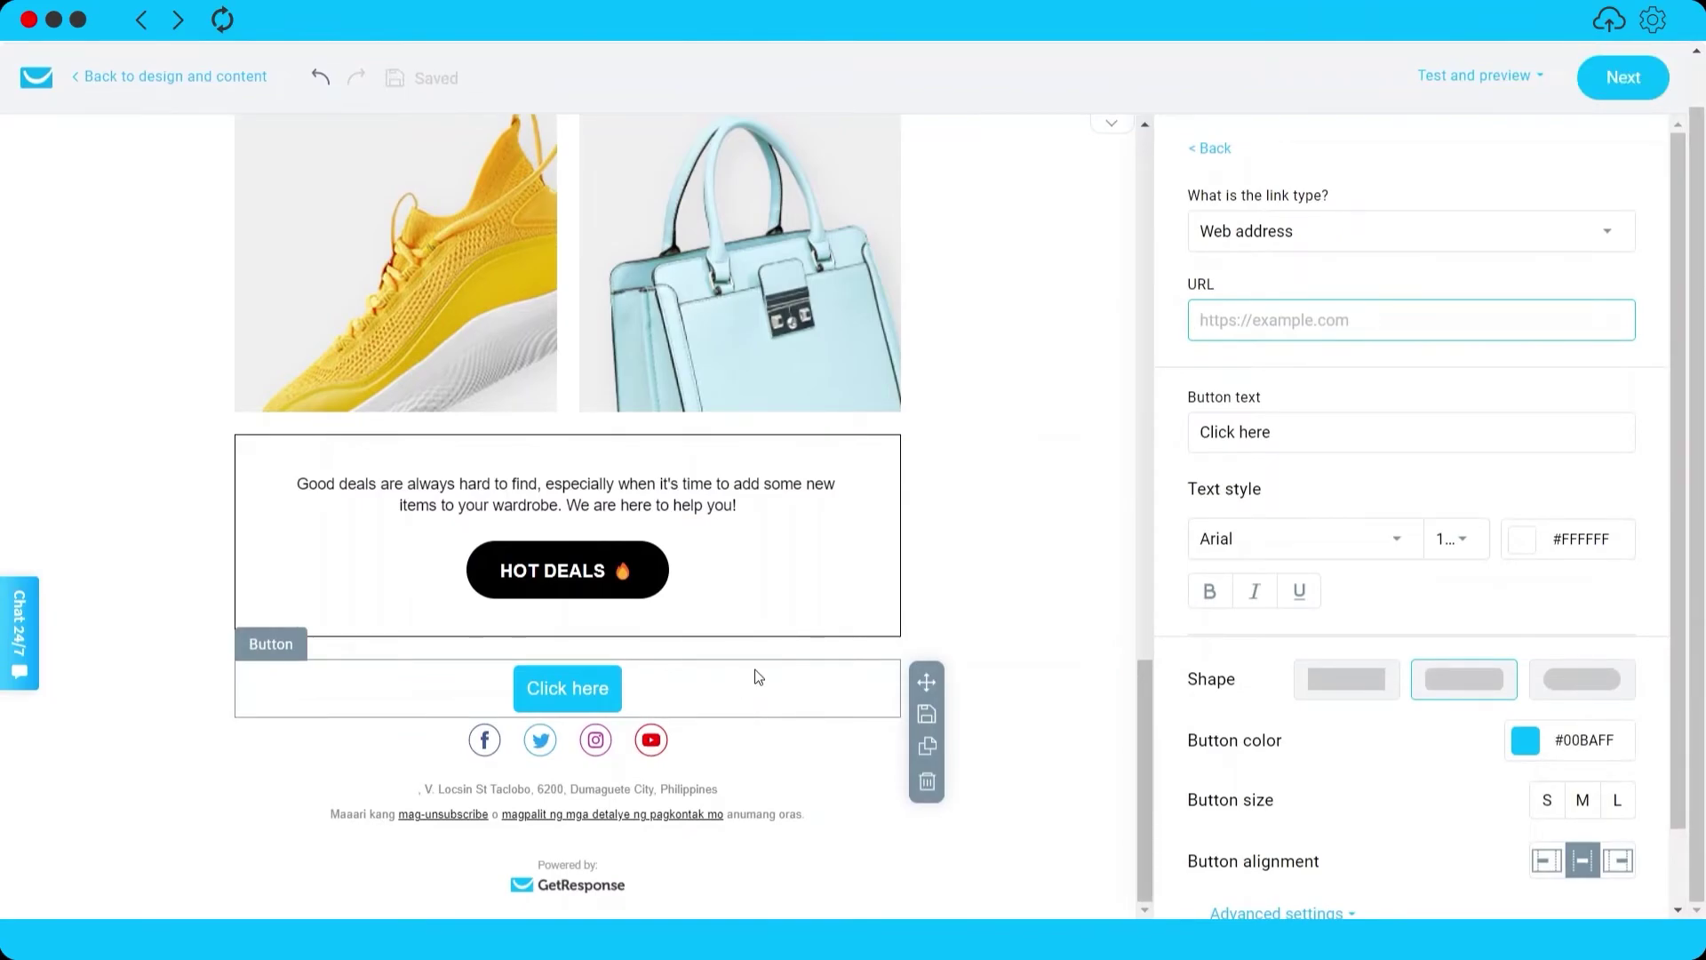
{"action": "scroll", "coordinate": [743, 718], "scroll_direction": "up", "scroll_amount": 4}
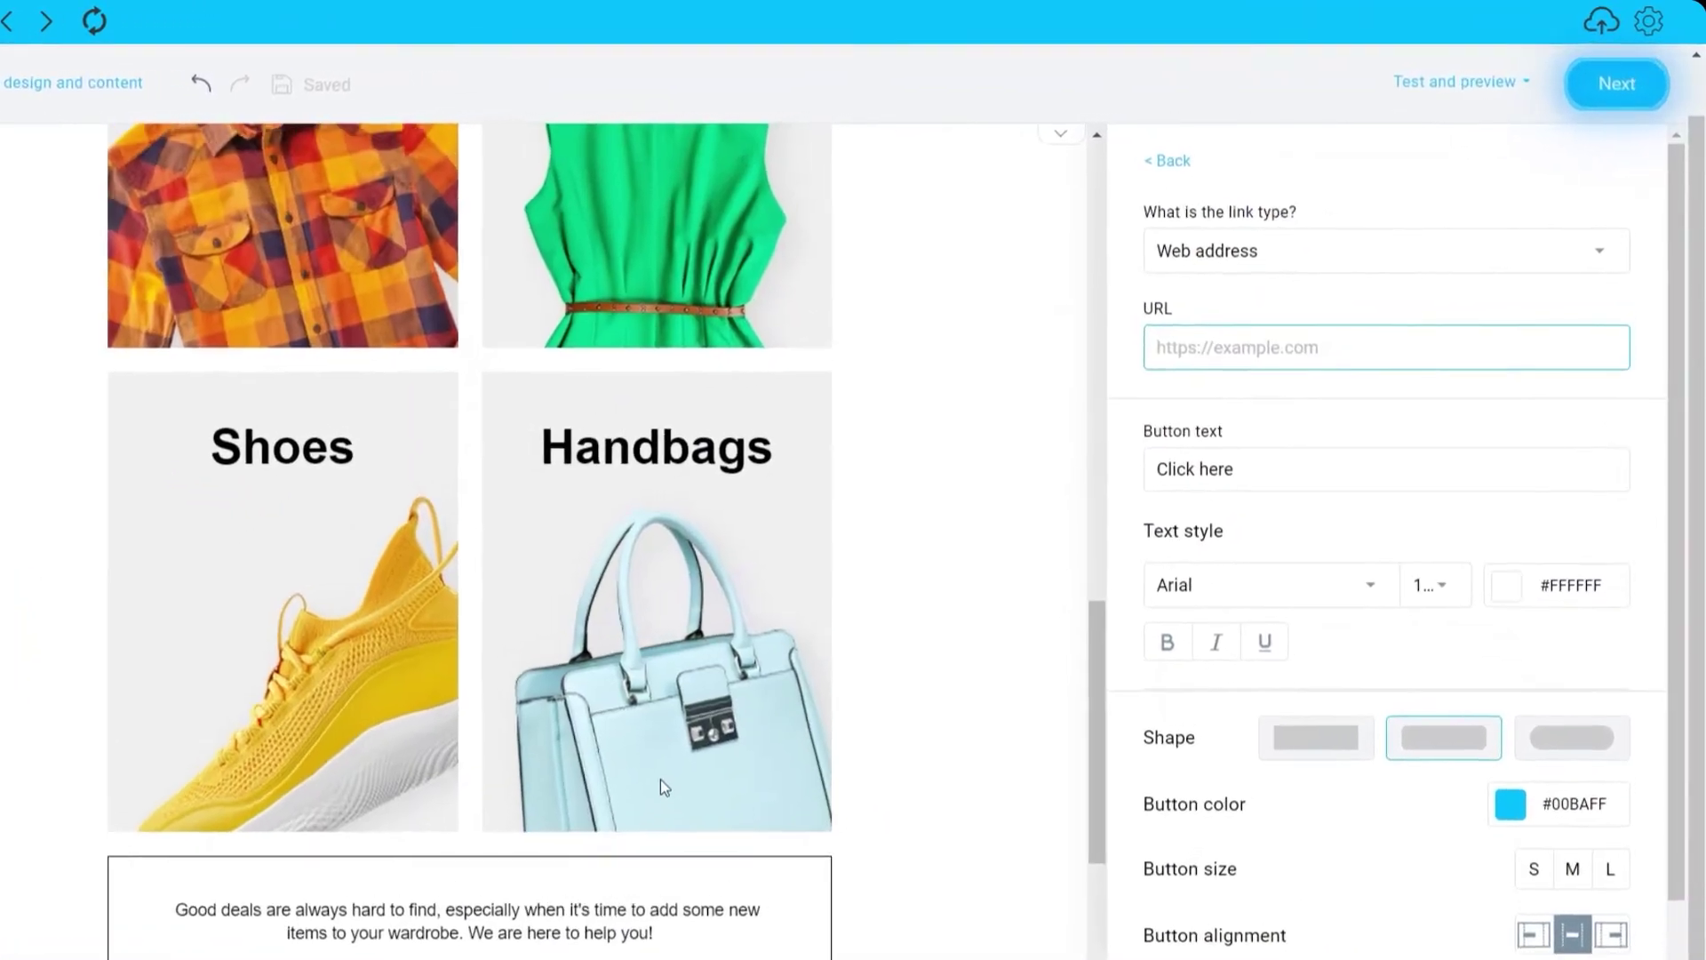
{"action": "scroll", "coordinate": [660, 781], "scroll_direction": "up", "scroll_amount": 5}
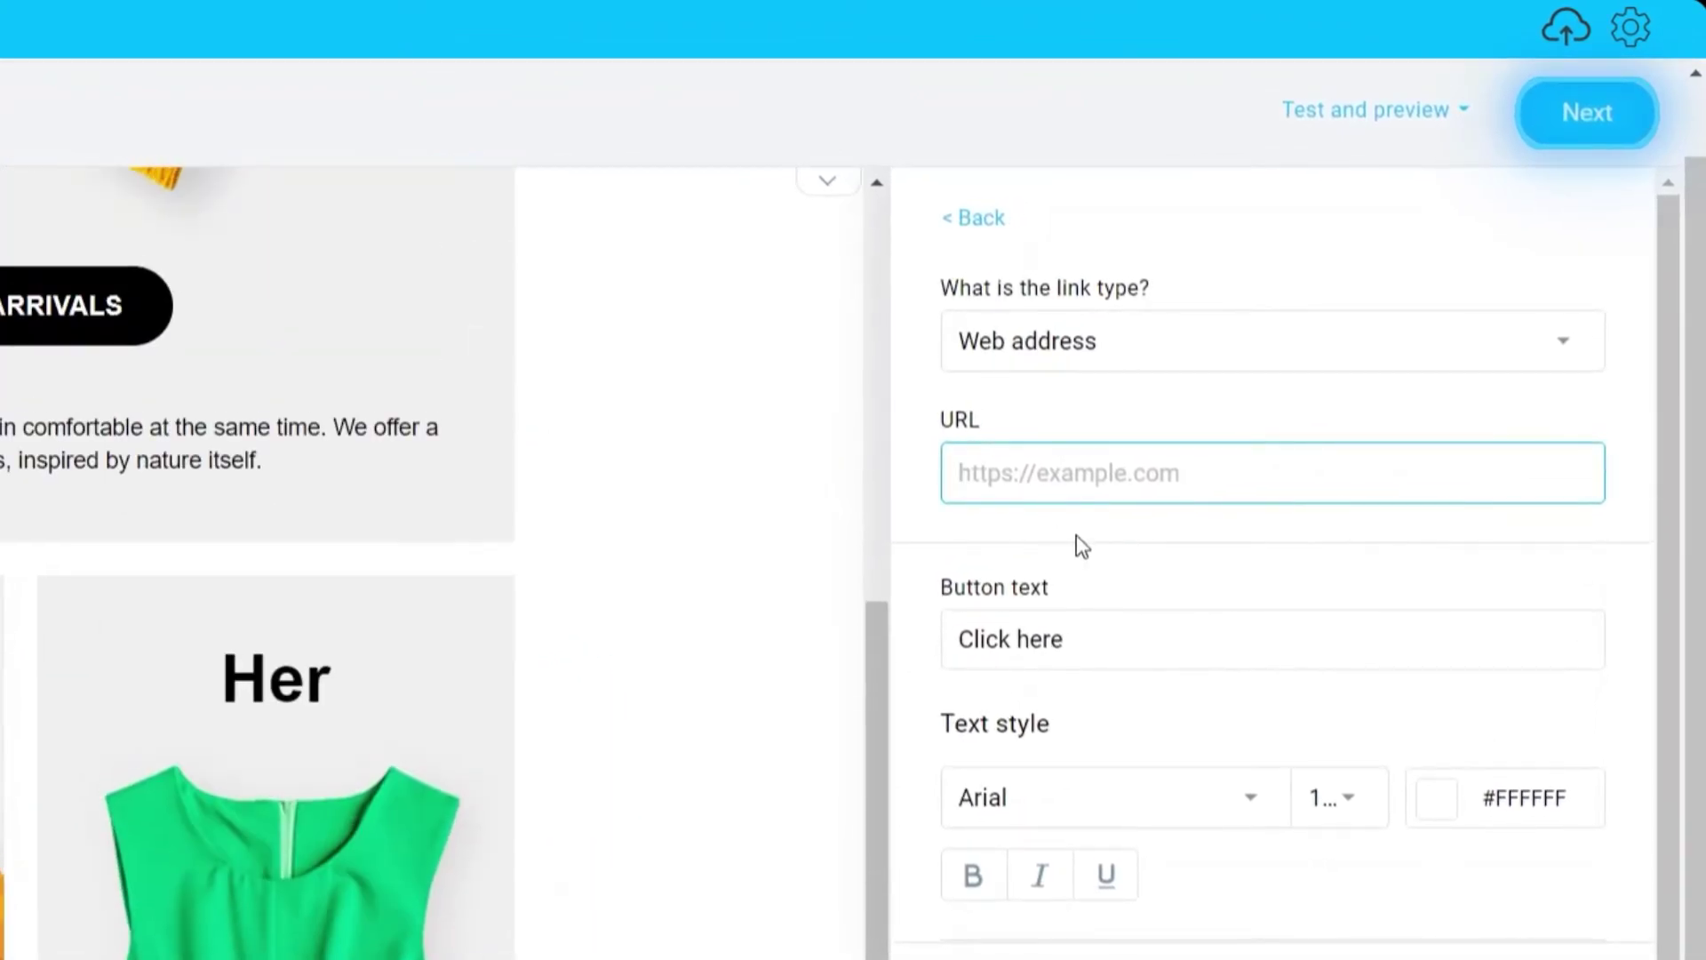
Review the Welcome message settings and spam check, then save, finish and update the workflow
{"action": "left_click", "coordinate": [1592, 142]}
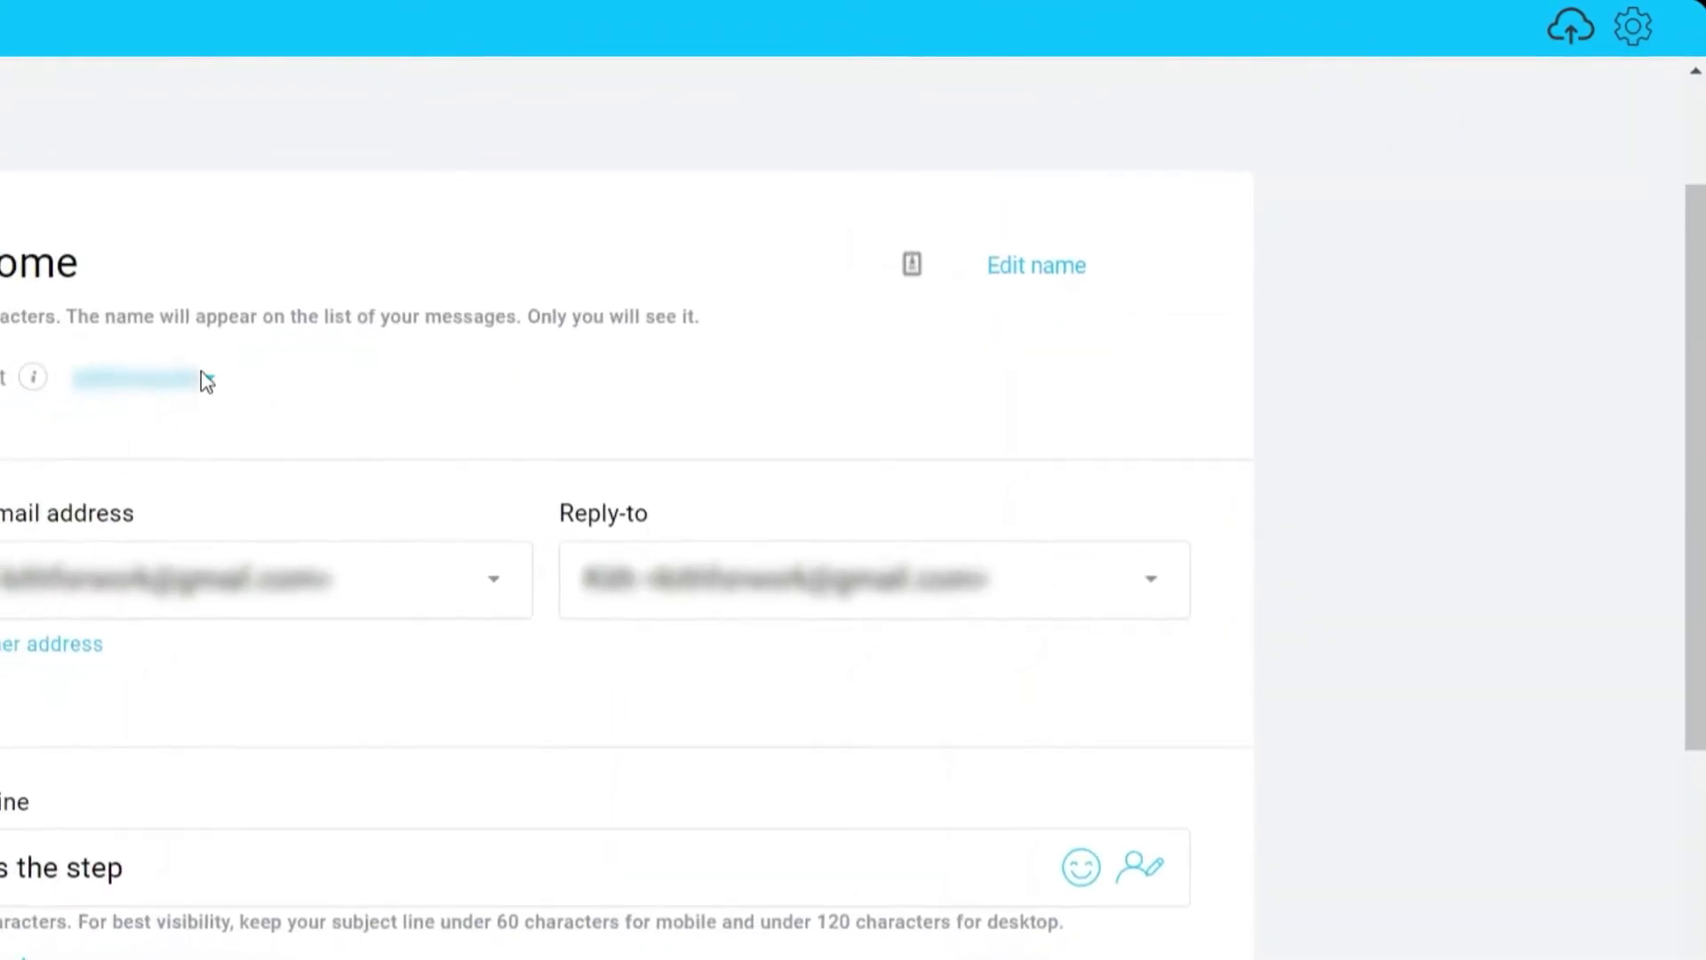
{"action": "scroll", "coordinate": [298, 373], "scroll_direction": "down", "scroll_amount": 6}
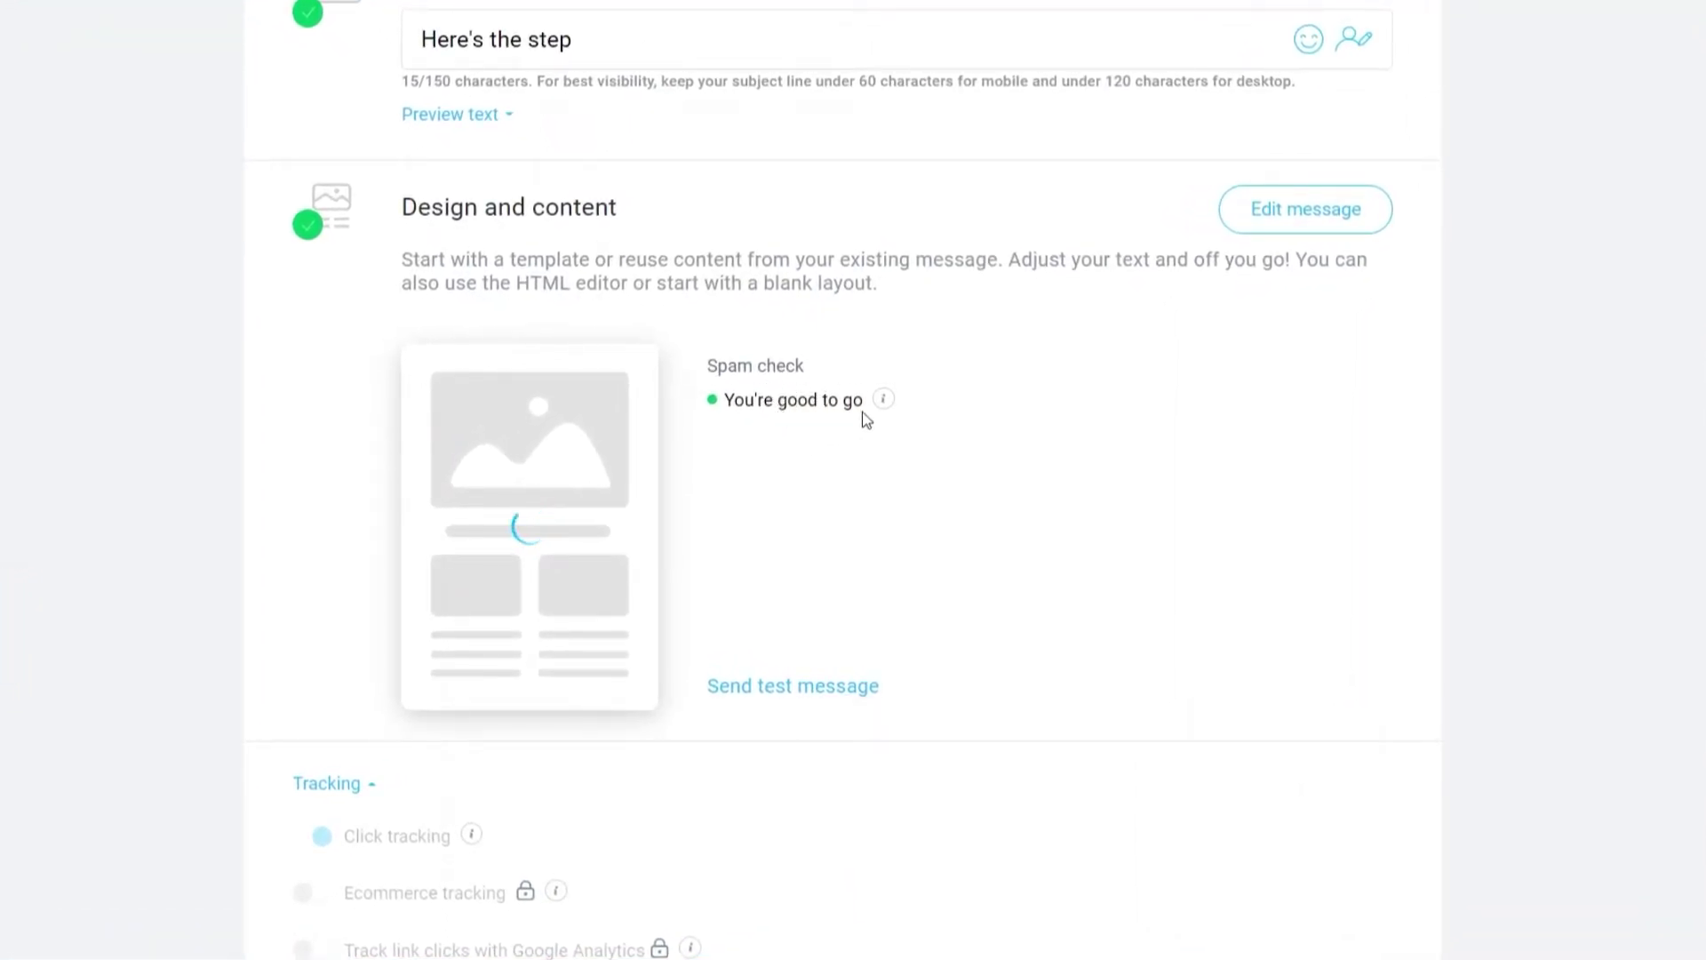
{"action": "mouse_move", "coordinate": [888, 400]}
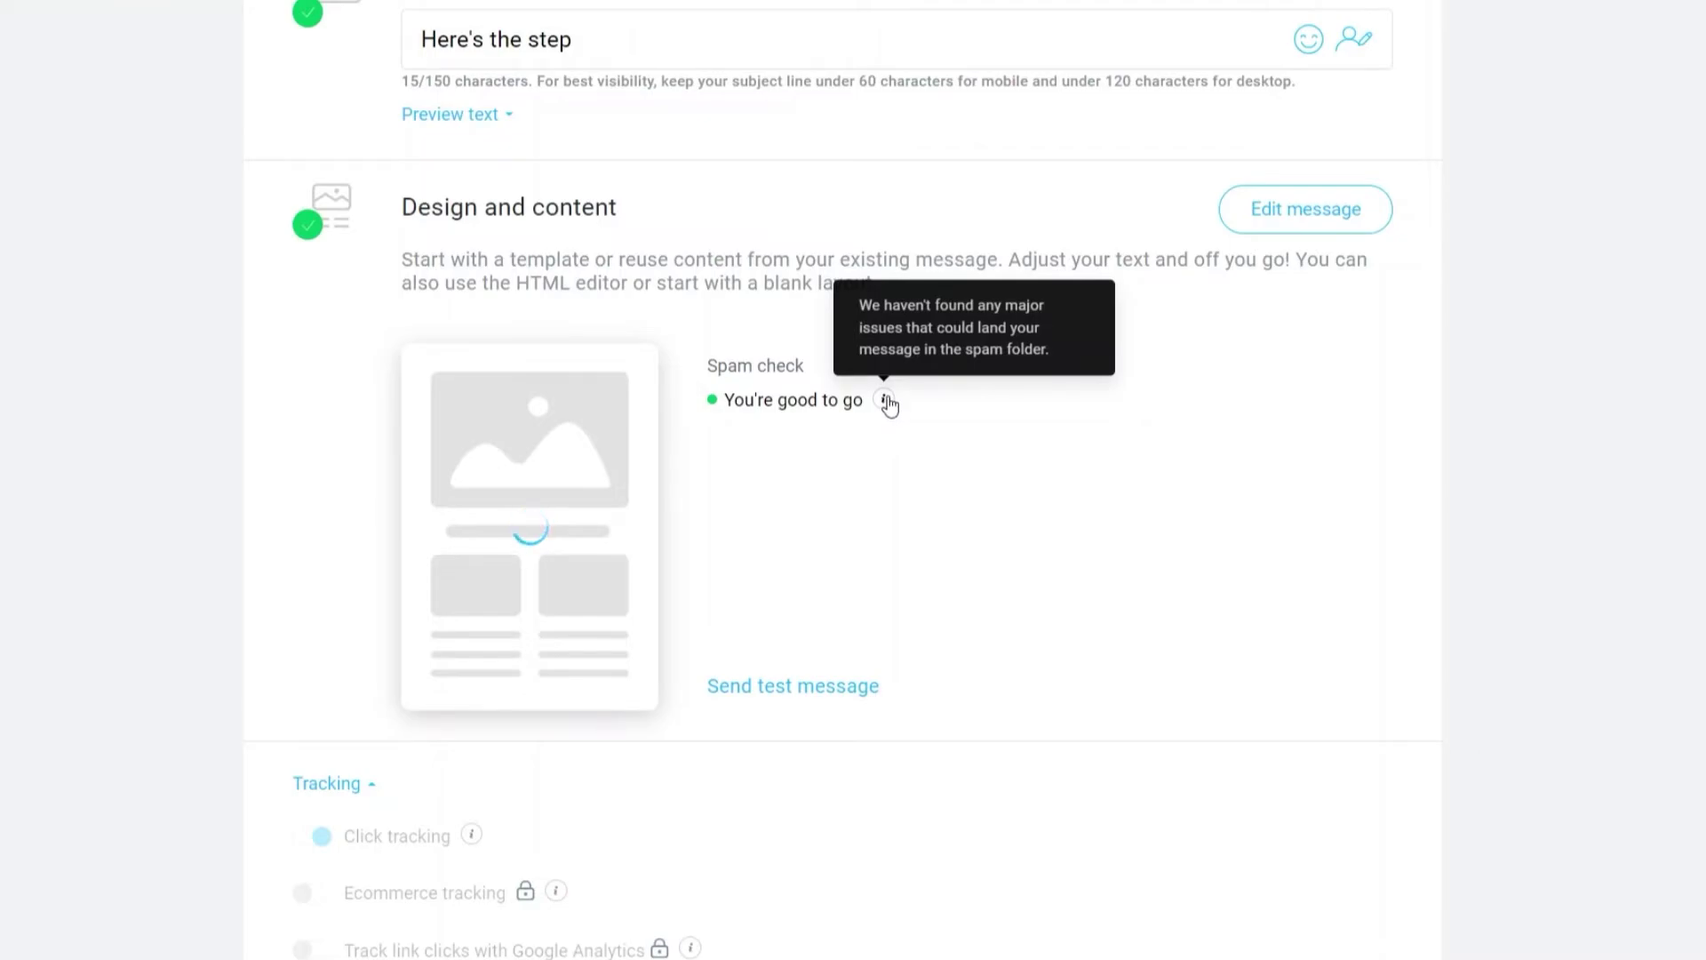
{"action": "scroll", "coordinate": [887, 401], "scroll_direction": "up", "scroll_amount": 2}
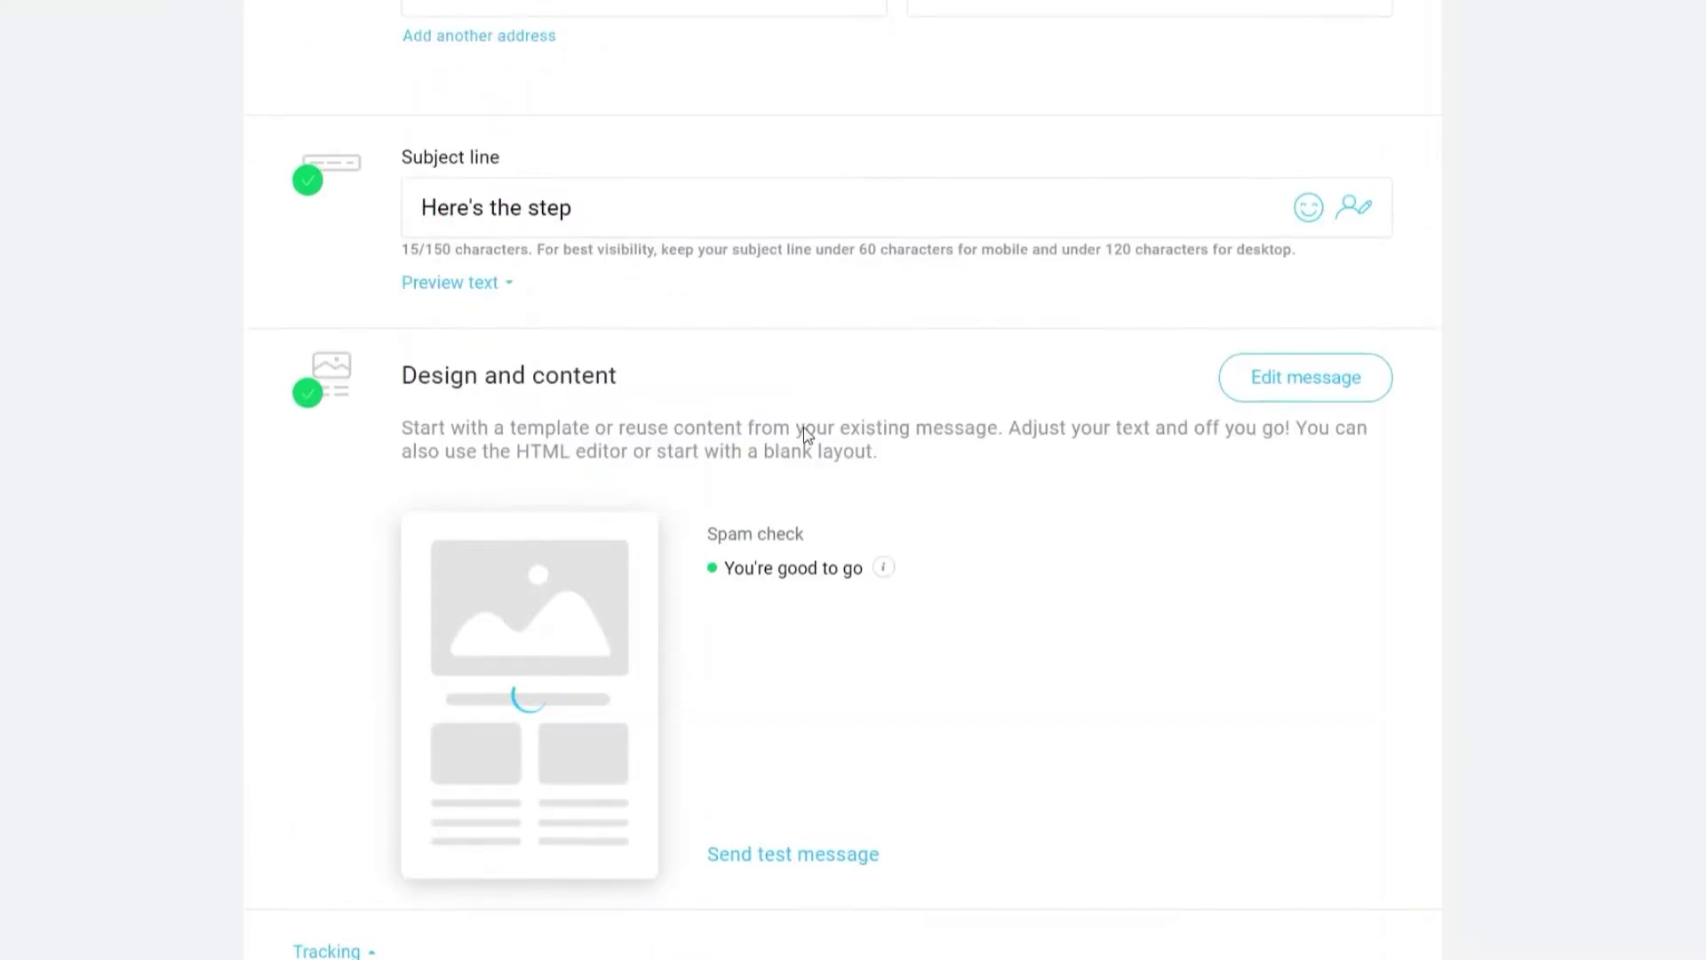
{"action": "scroll", "coordinate": [799, 438], "scroll_direction": "down", "scroll_amount": 5}
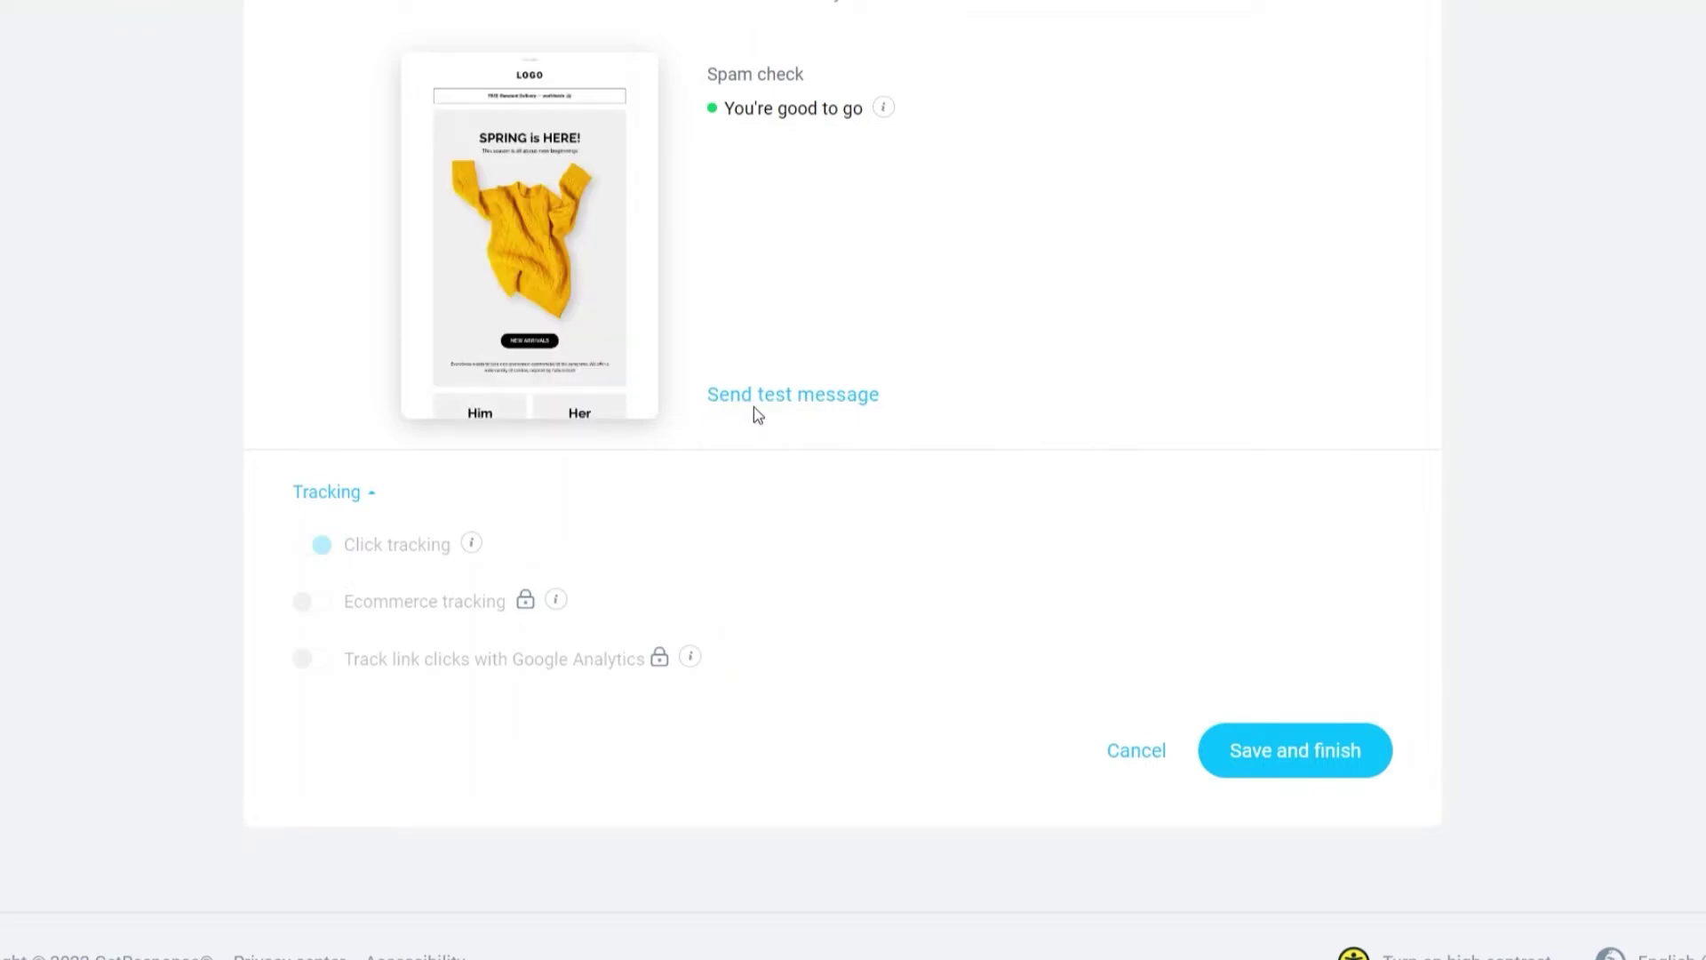
{"action": "scroll", "coordinate": [1084, 569], "scroll_direction": "up", "scroll_amount": 2}
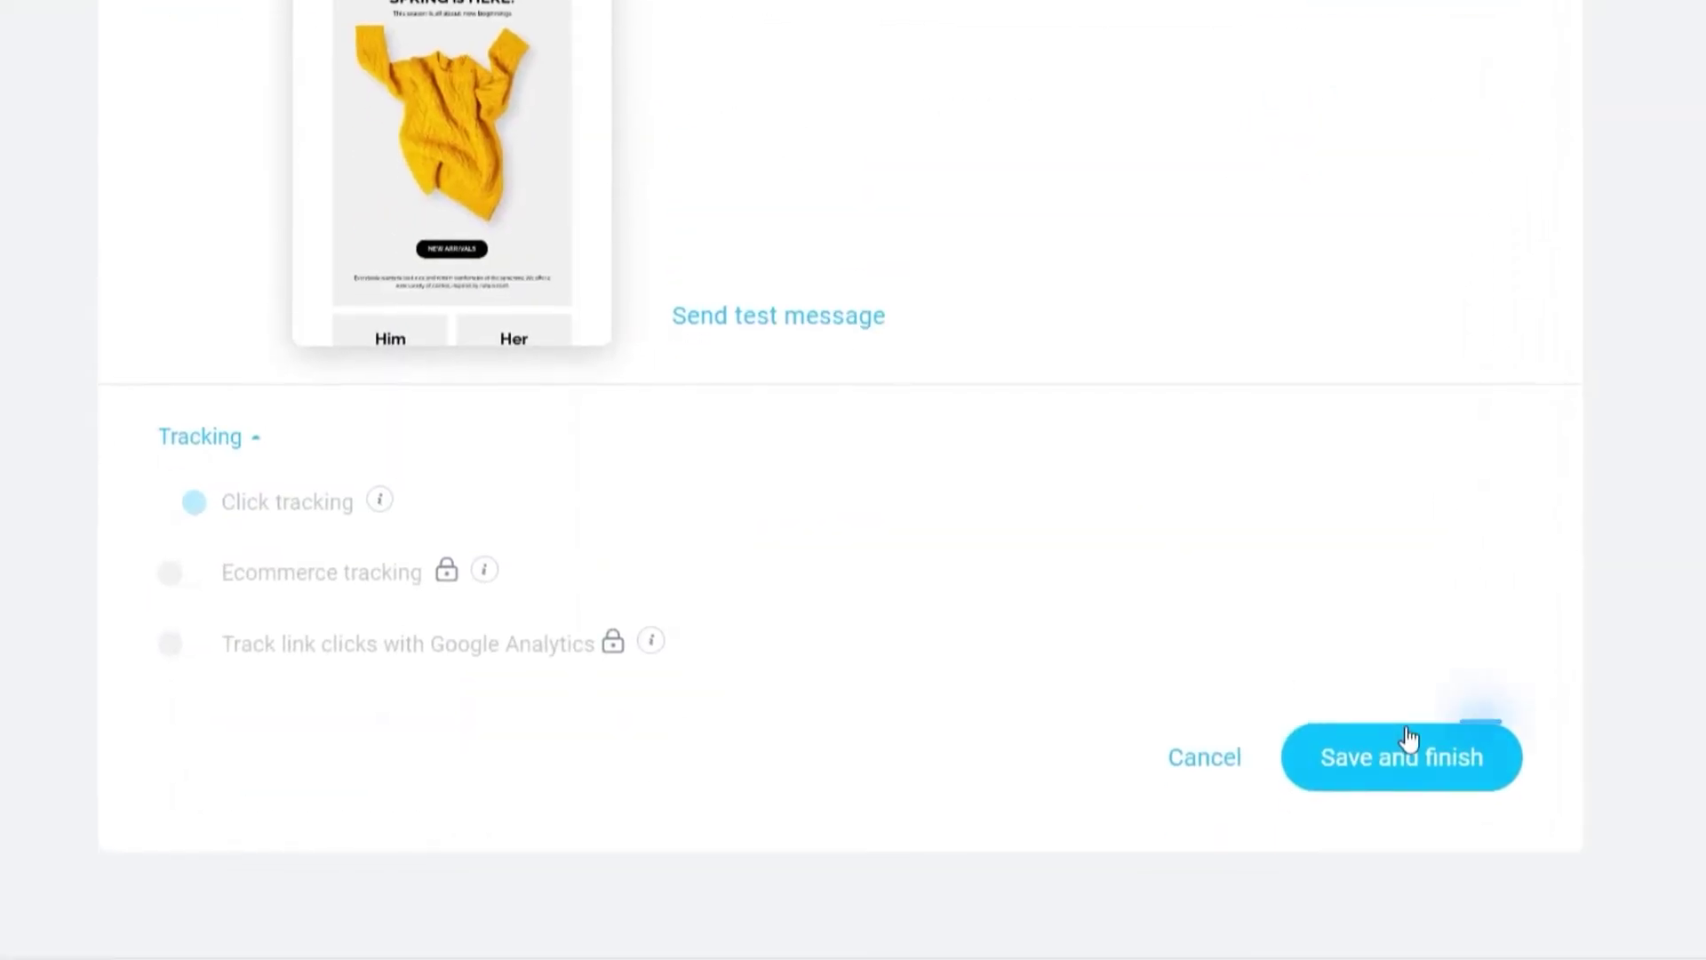
{"action": "left_click", "coordinate": [1410, 776]}
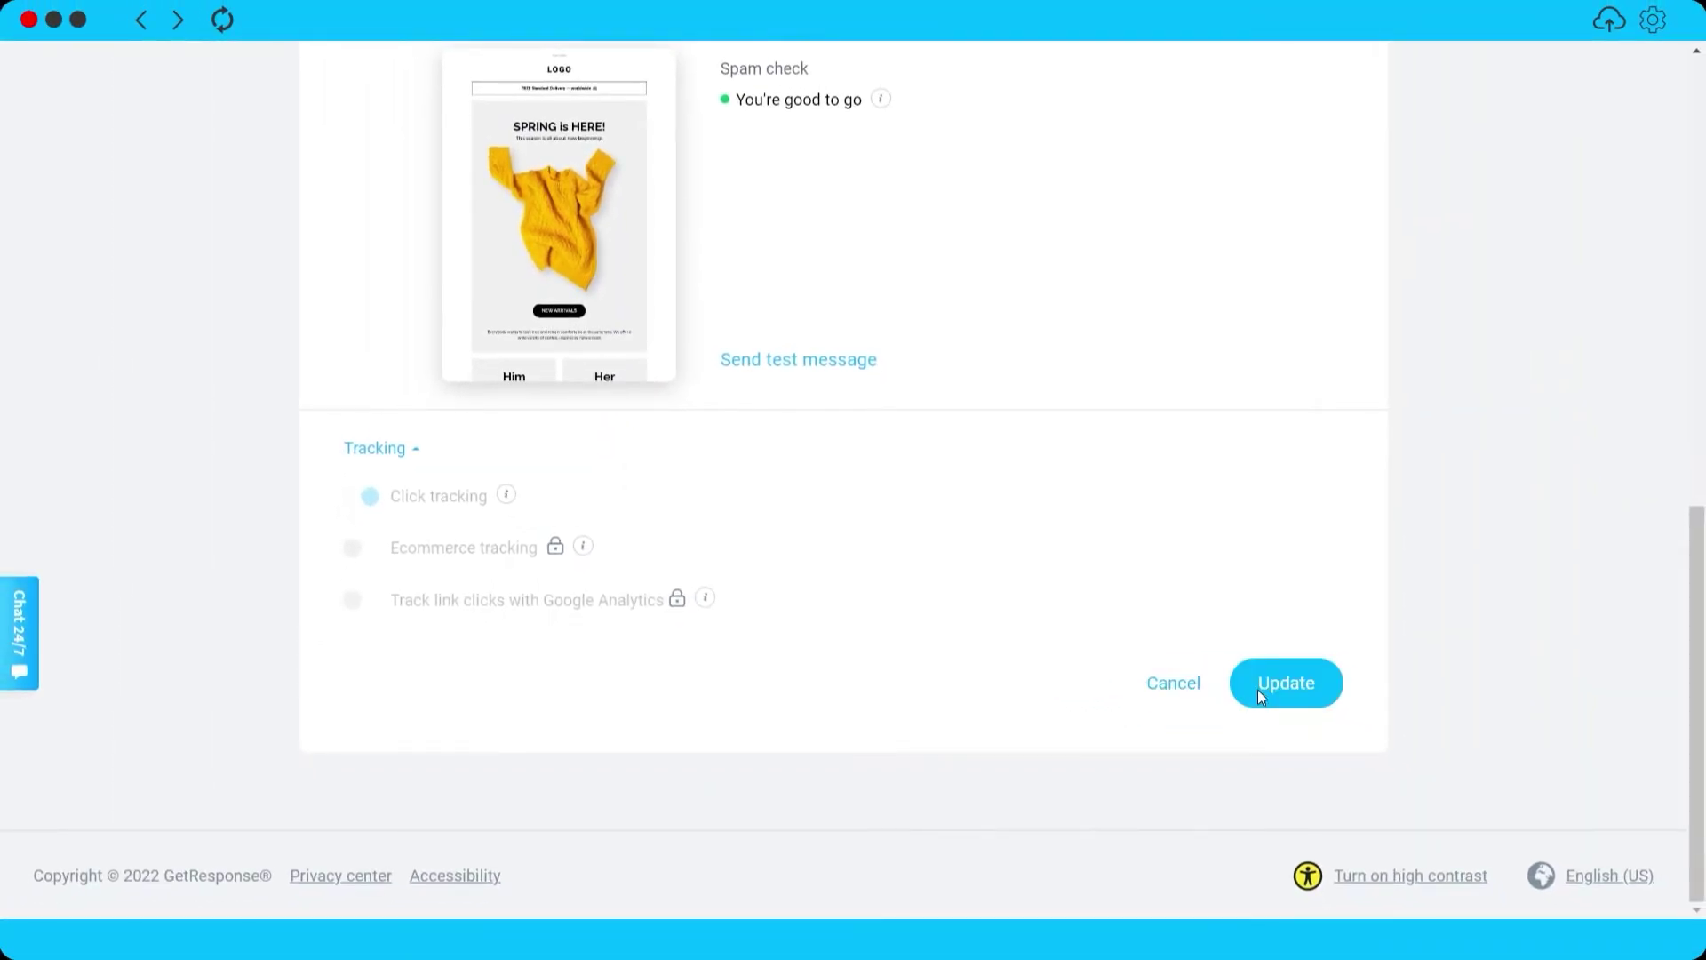
{"action": "left_click", "coordinate": [1258, 684]}
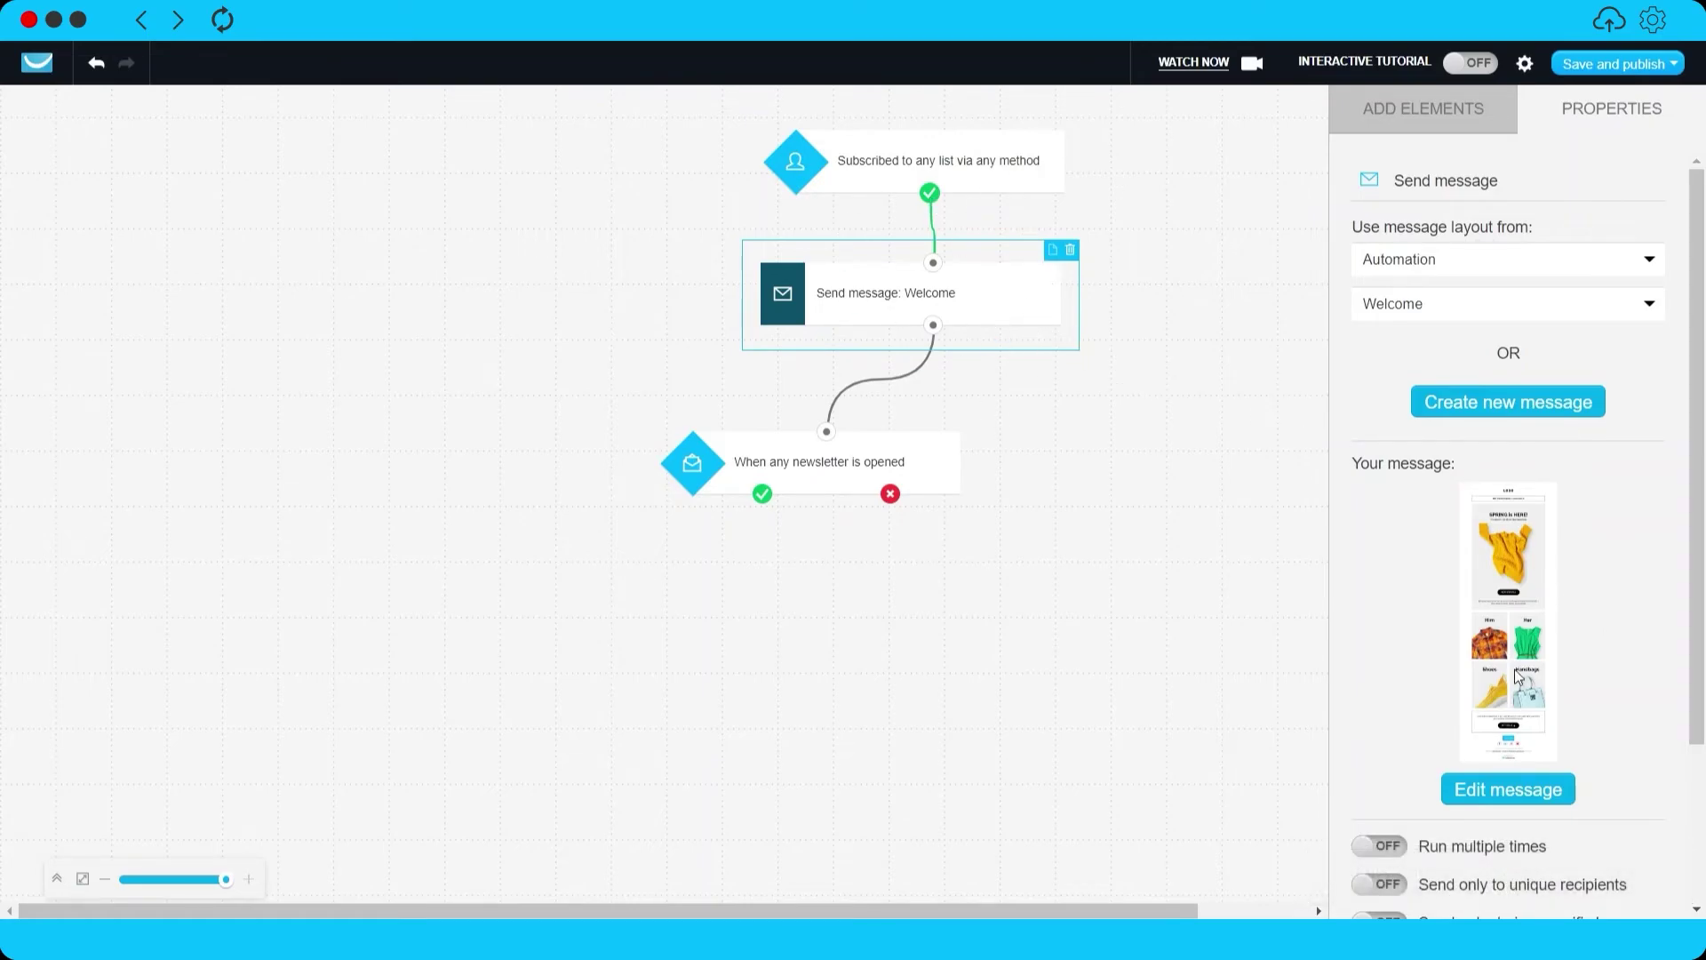
Limit the Welcome send to 1am–2am, with unique recipients and Run multiple times both off
{"action": "scroll", "coordinate": [1508, 626], "scroll_direction": "down", "scroll_amount": 3}
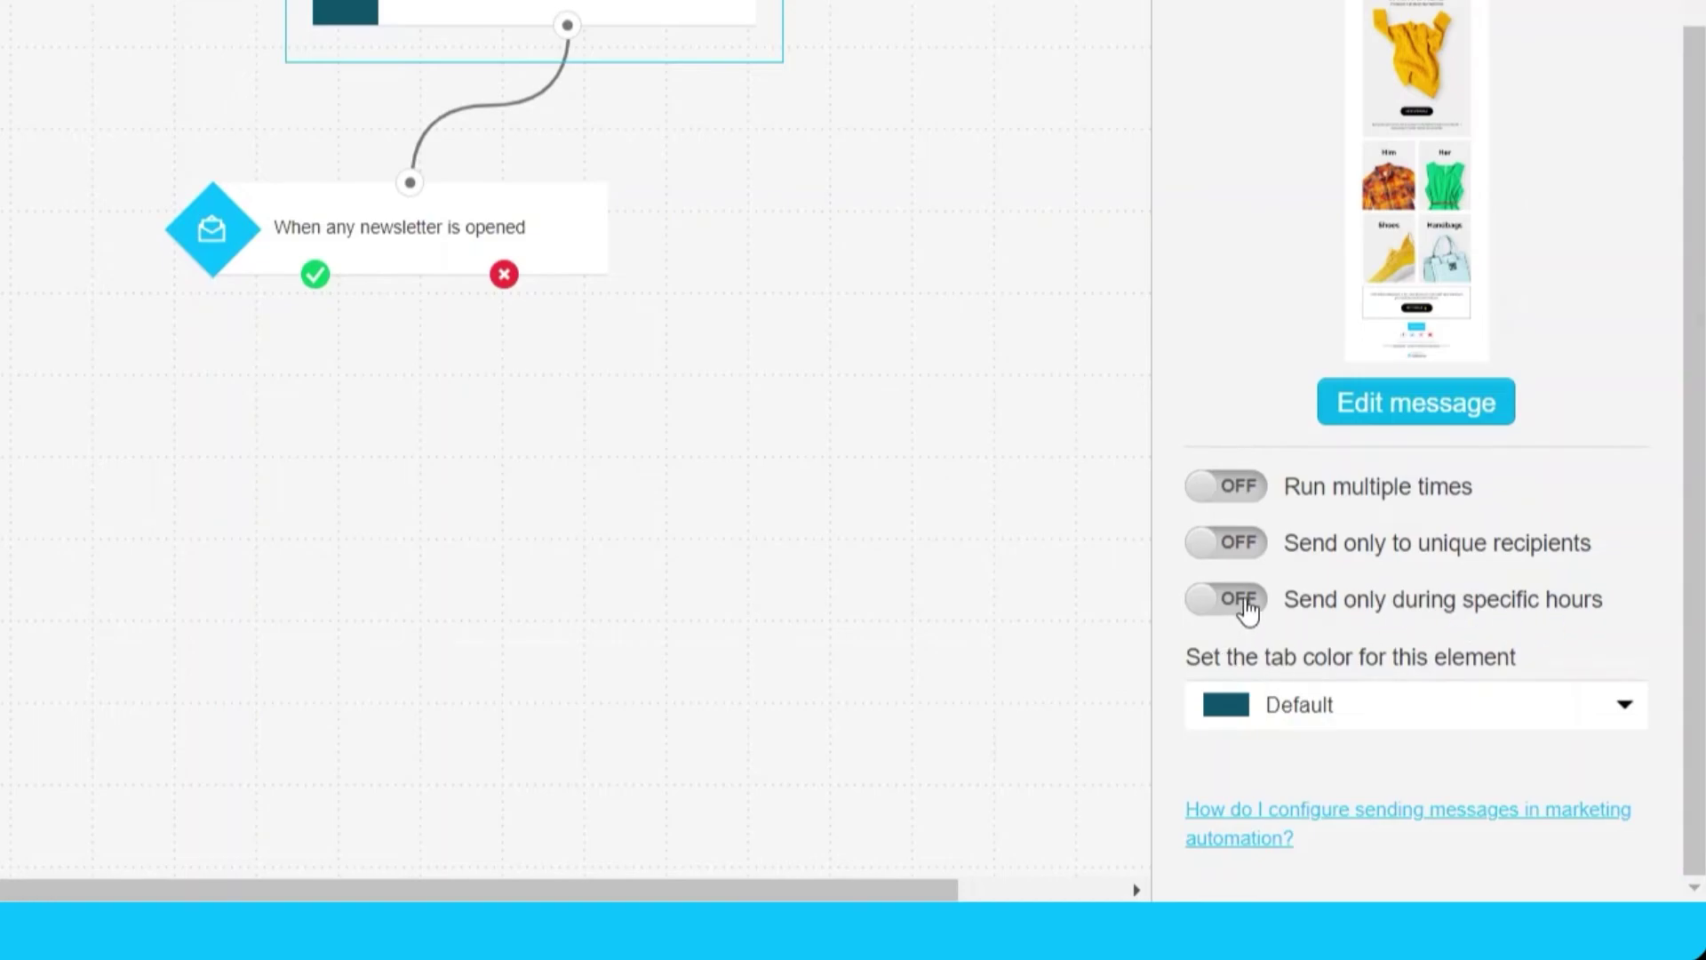
{"action": "left_click", "coordinate": [1238, 601]}
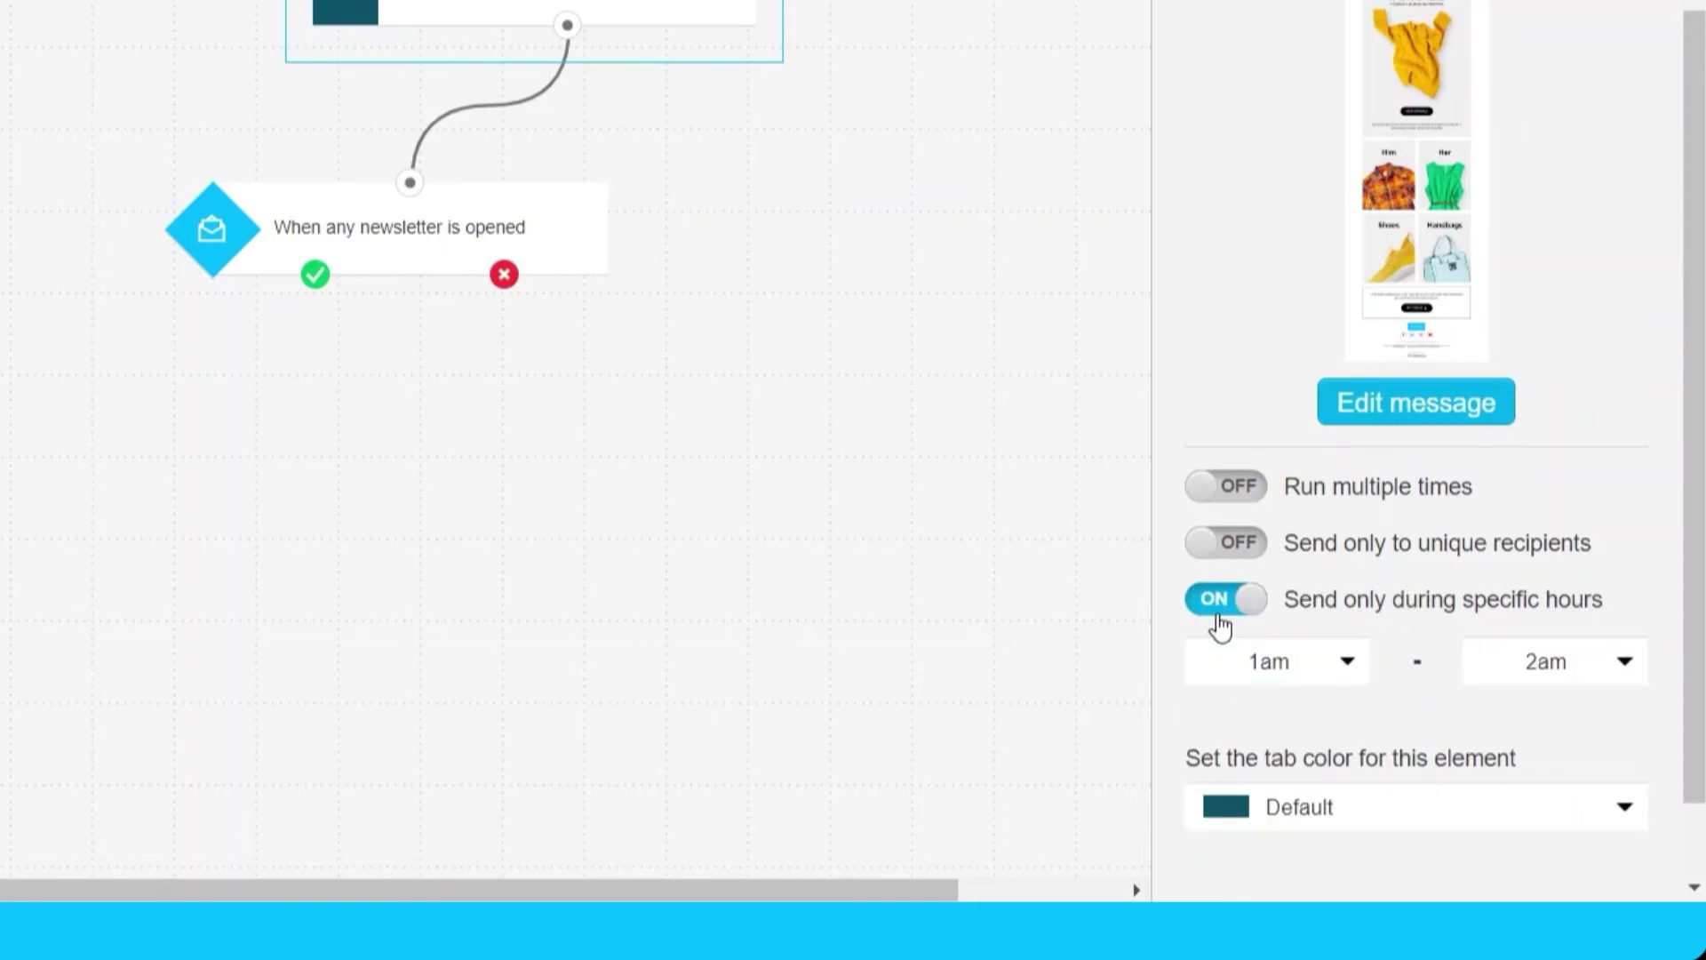
{"action": "scroll", "coordinate": [1388, 633], "scroll_direction": "down", "scroll_amount": 1}
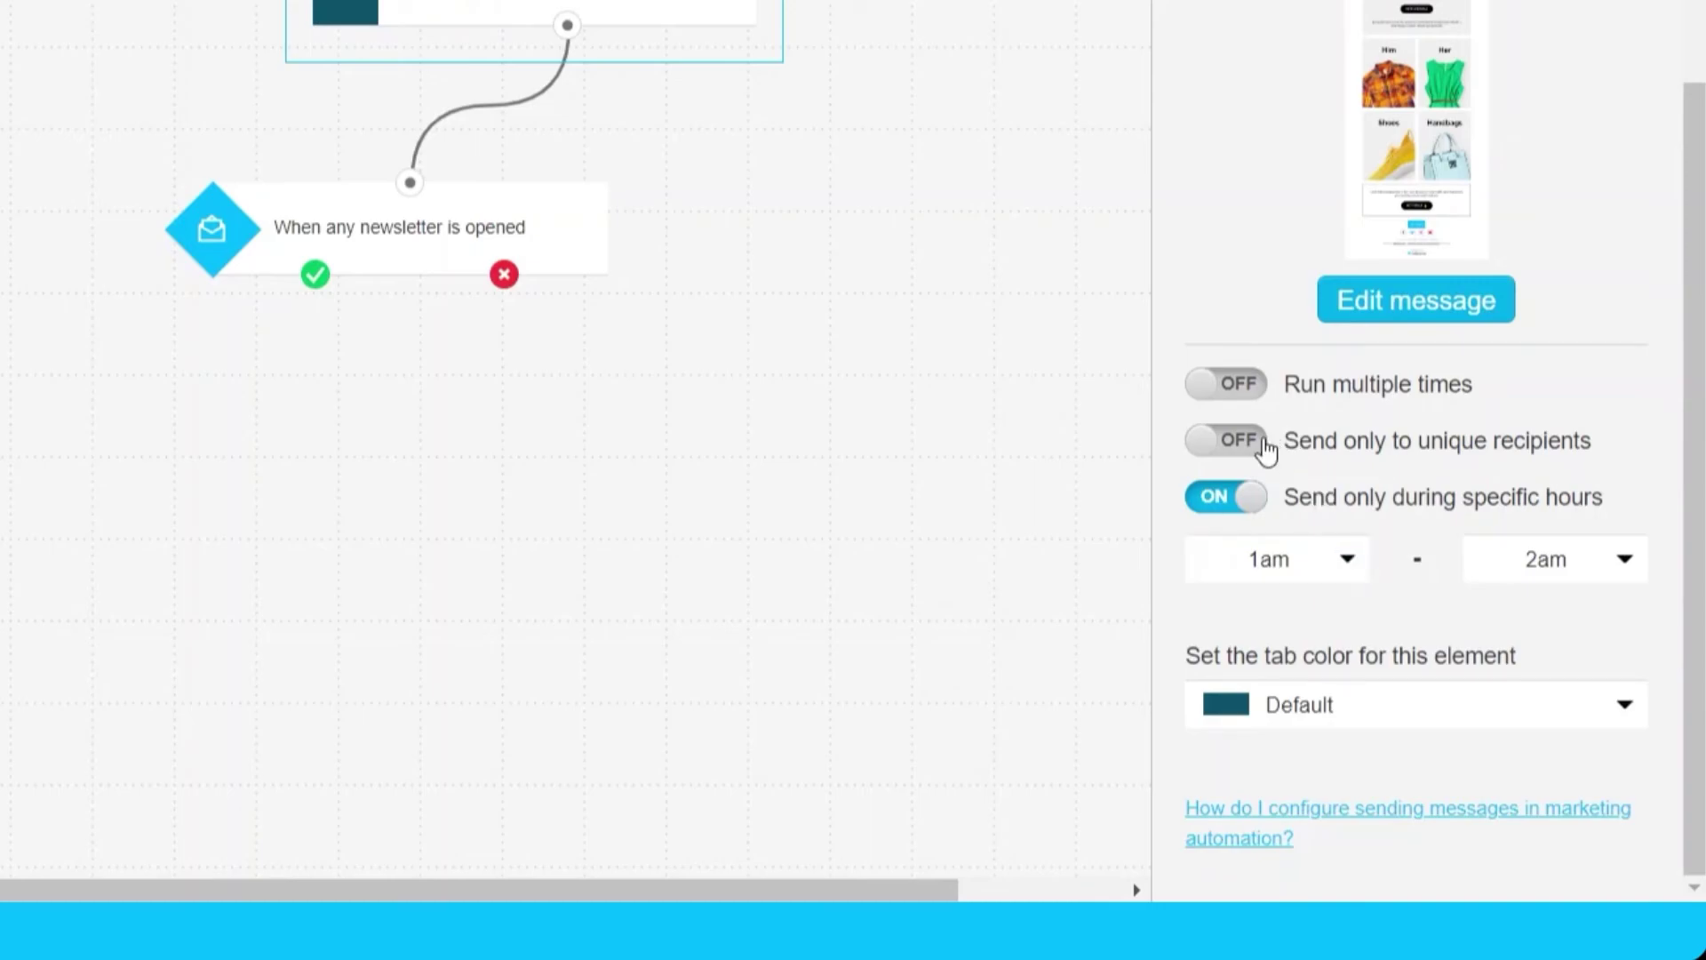
{"action": "left_click", "coordinate": [1253, 444]}
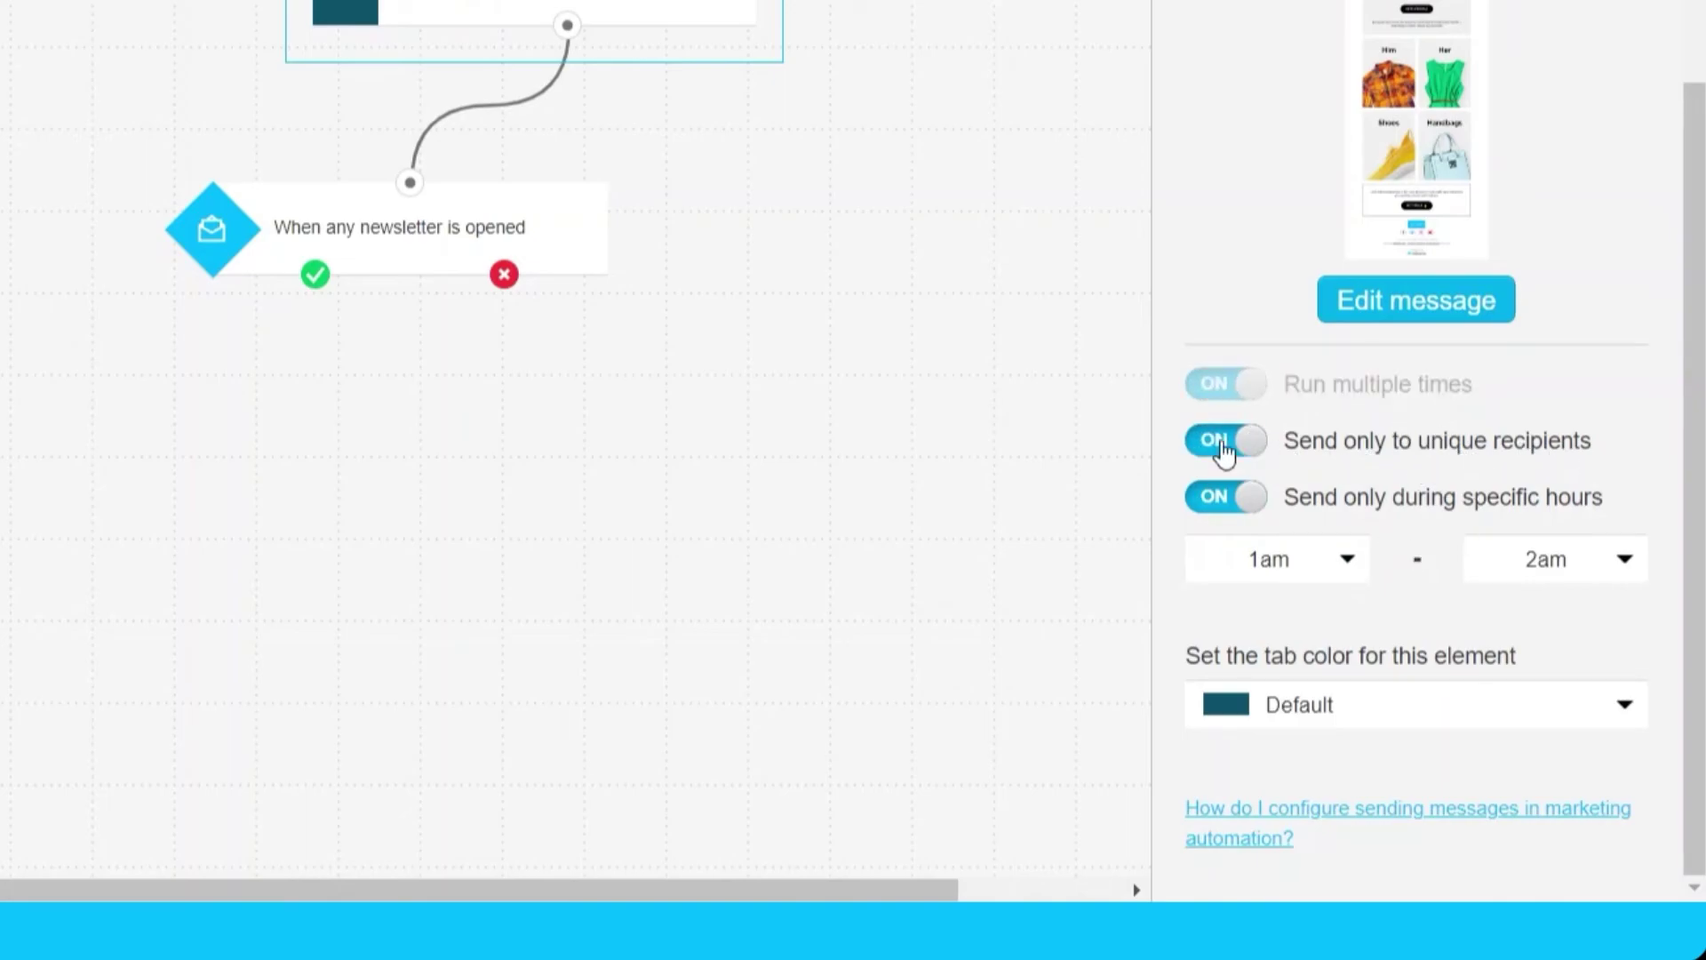
{"action": "left_click", "coordinate": [1248, 442]}
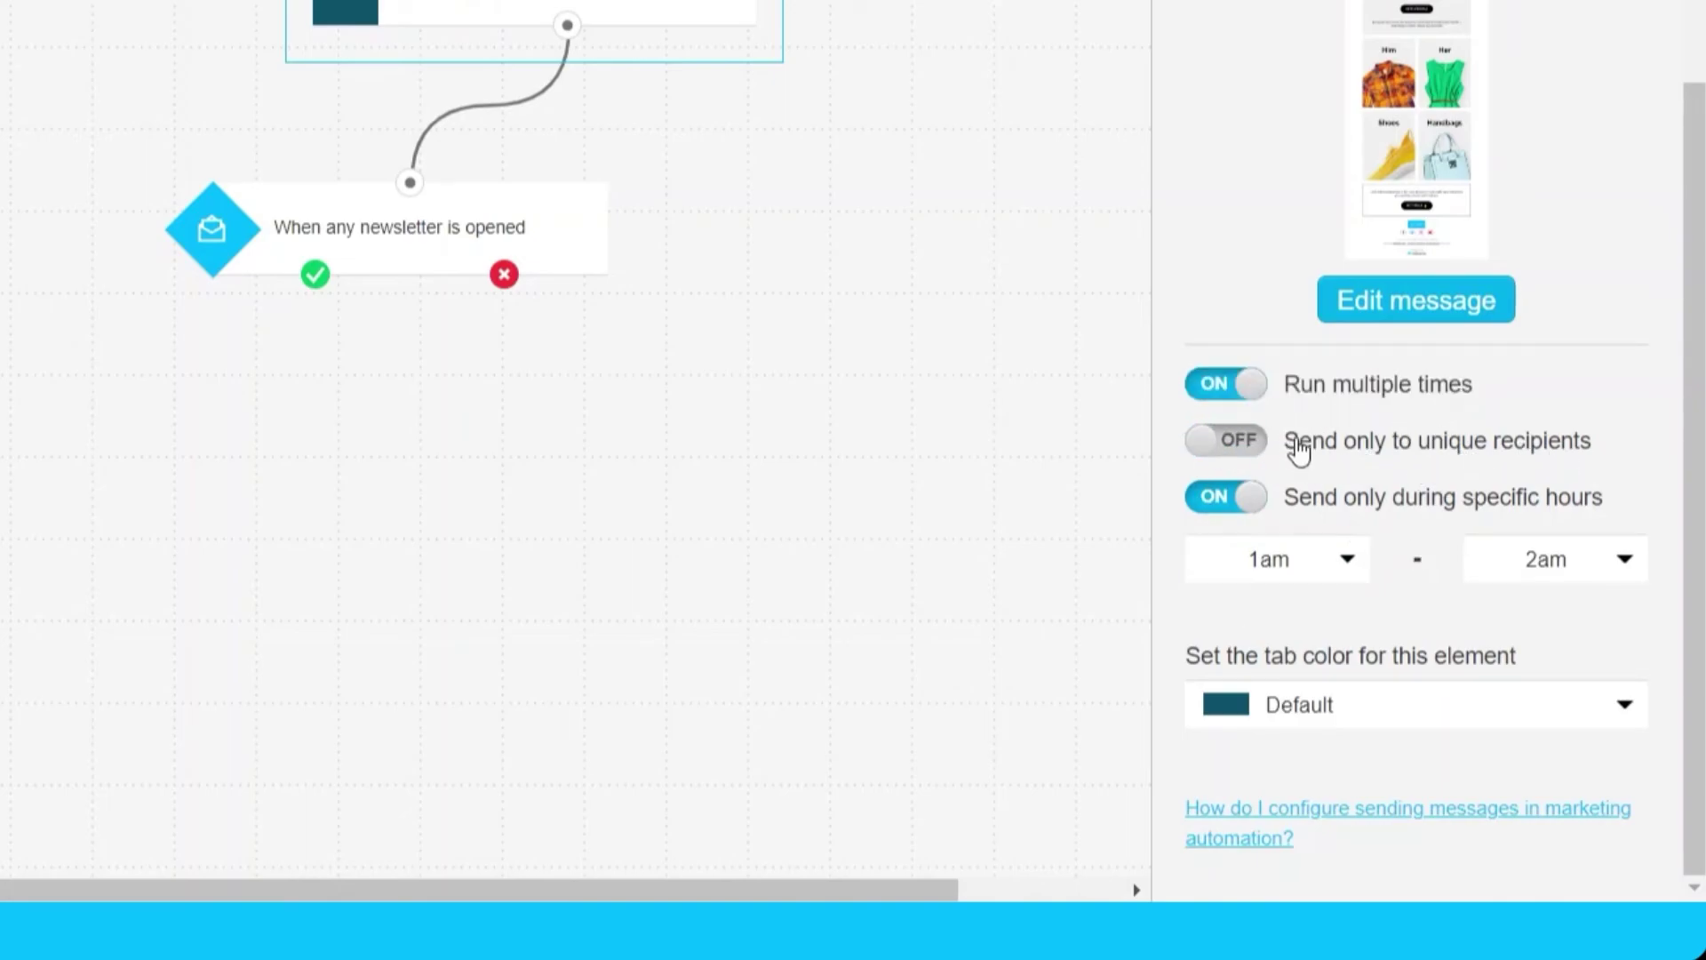
{"action": "left_click", "coordinate": [1261, 392]}
{"action": "scroll", "coordinate": [1396, 629], "scroll_direction": "up", "scroll_amount": 5}
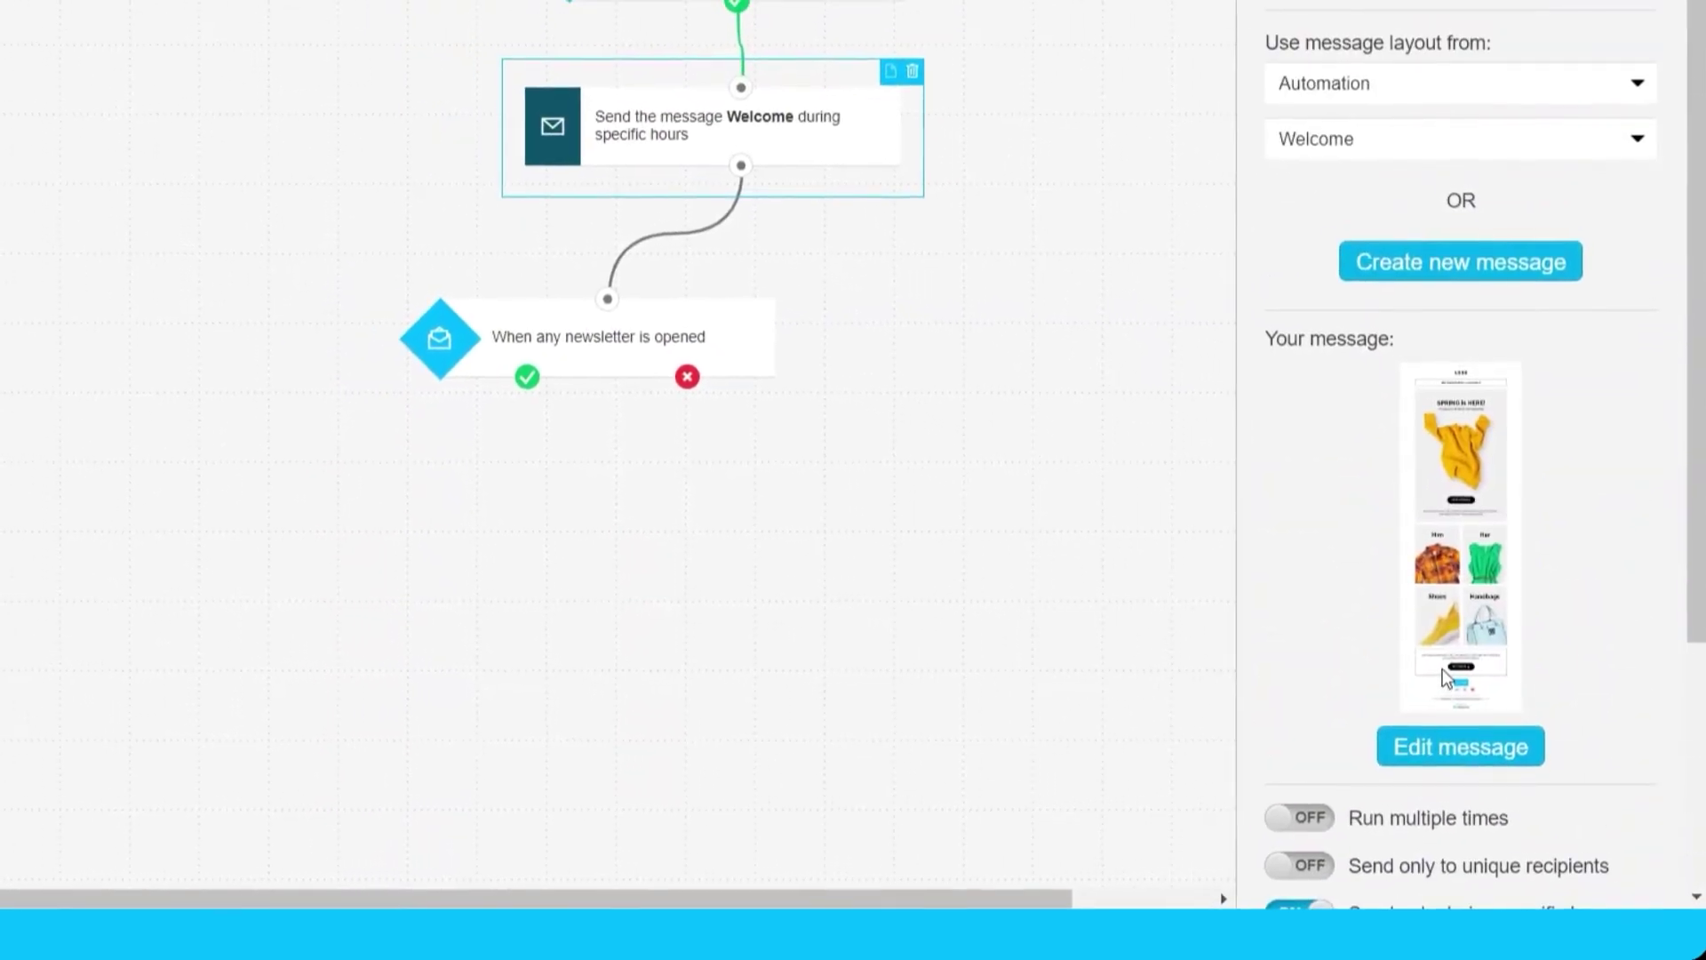
{"action": "scroll", "coordinate": [1442, 677], "scroll_direction": "down", "scroll_amount": 4}
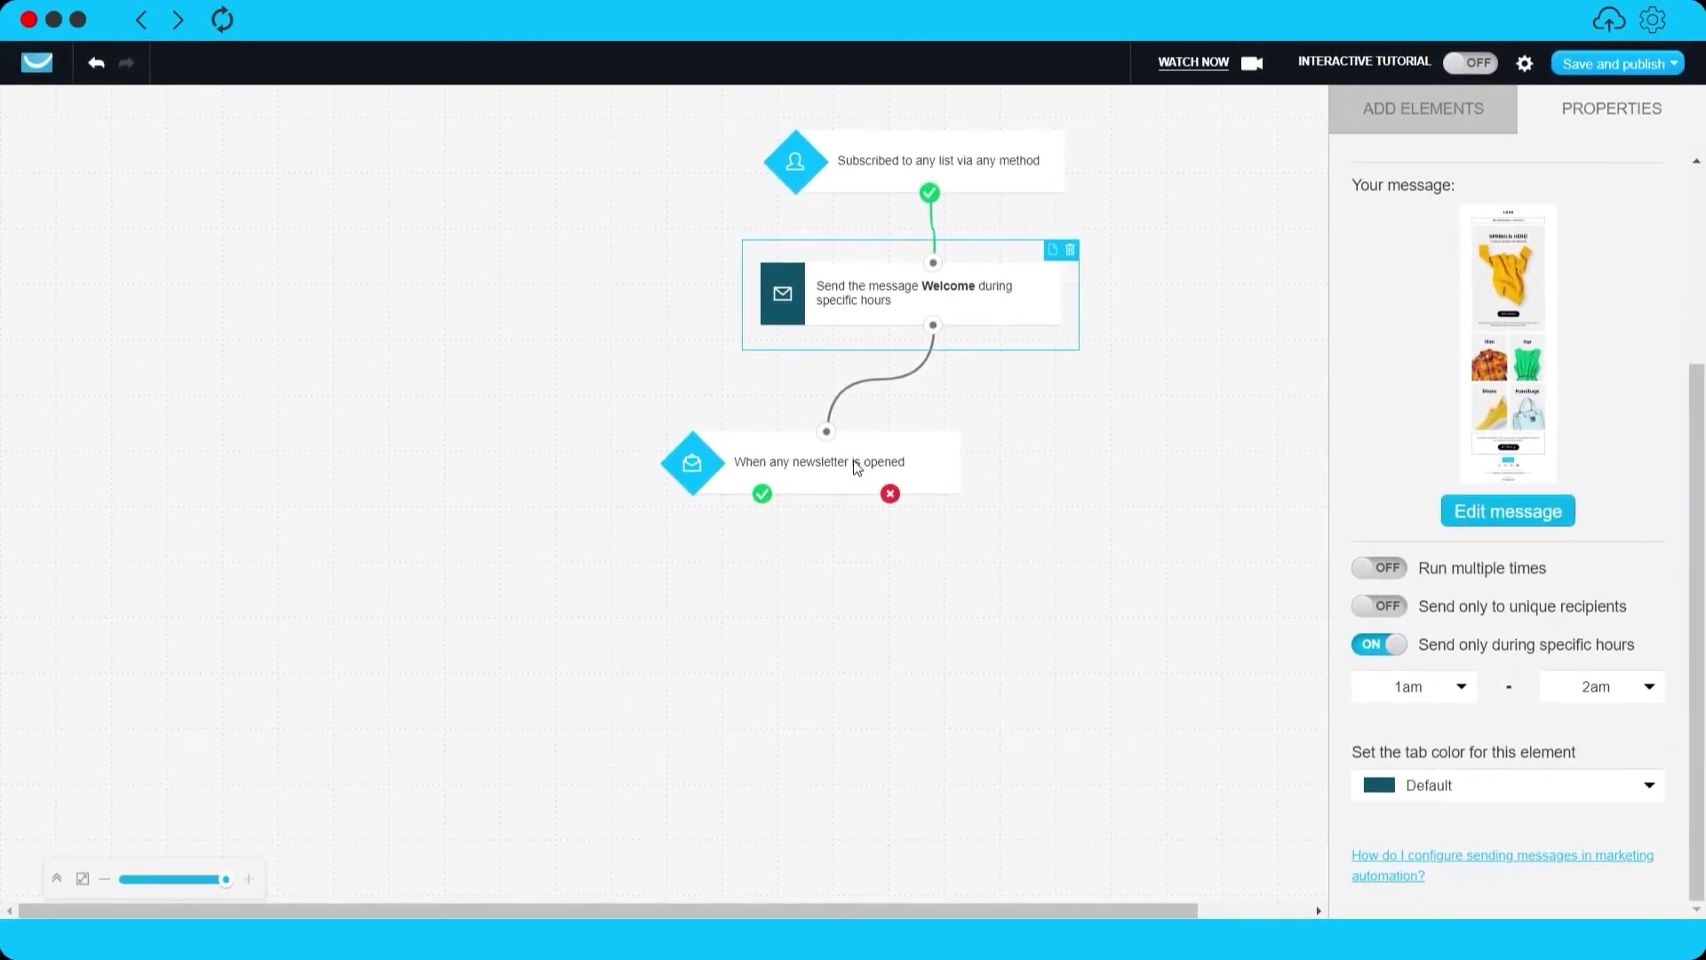
Select the newsletter-opened condition node and choose Save and publish for the workflow
{"action": "left_click", "coordinate": [856, 466]}
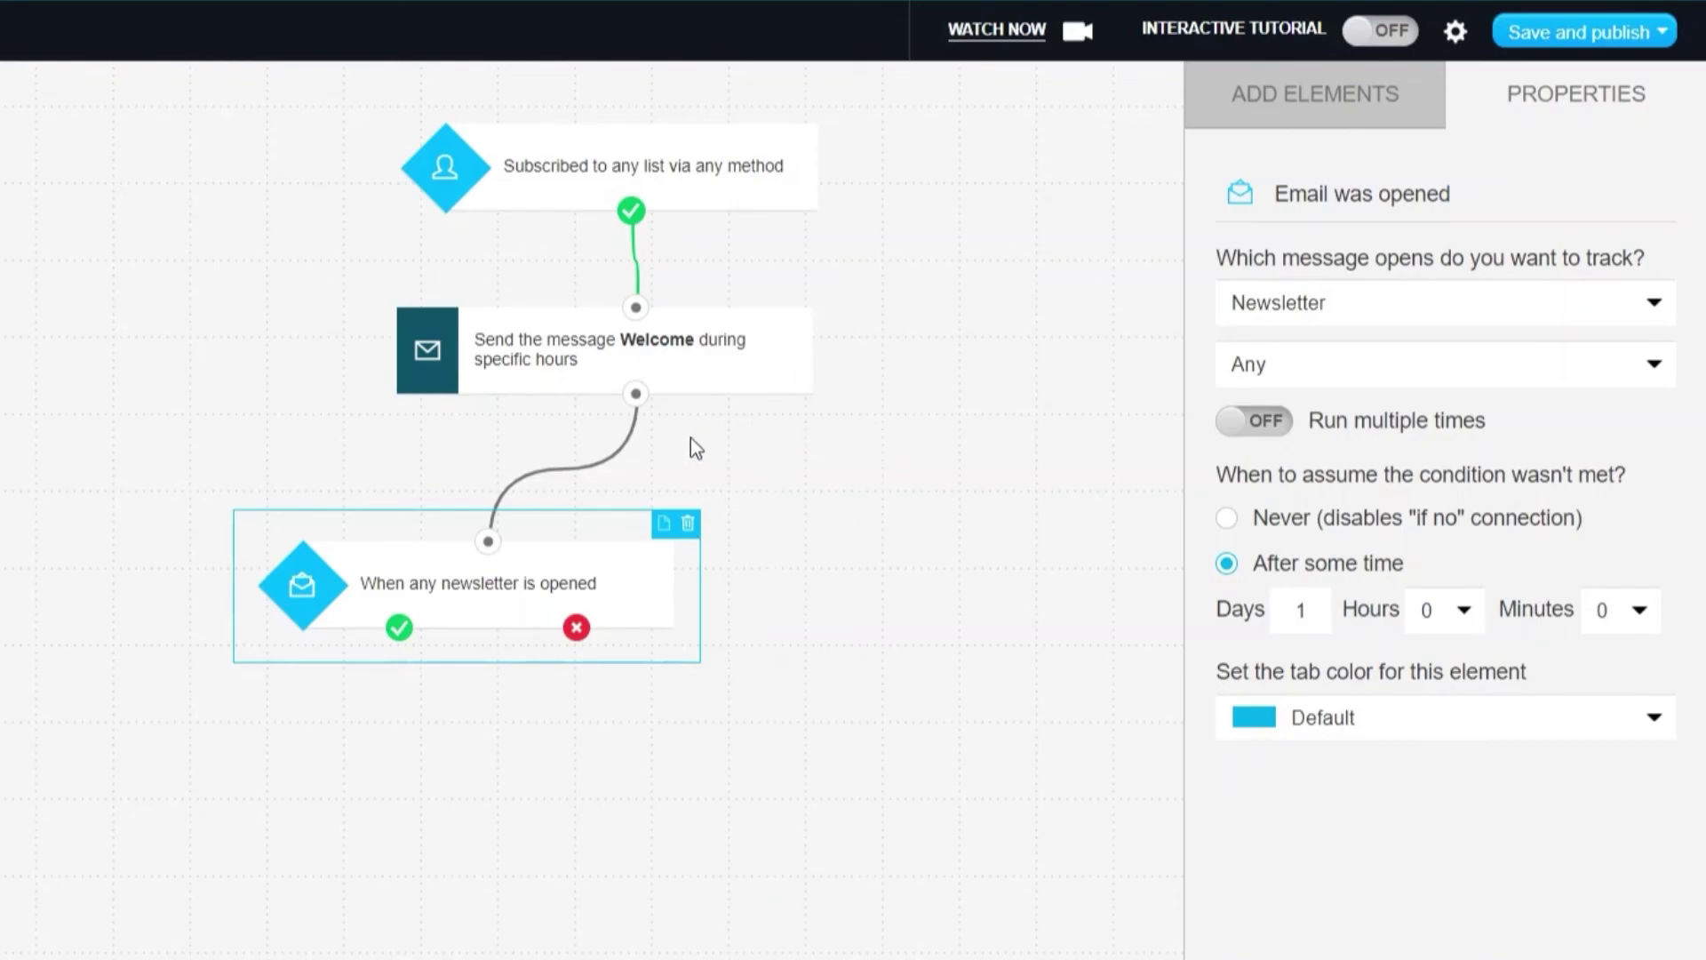
{"action": "left_click", "coordinate": [1561, 32]}
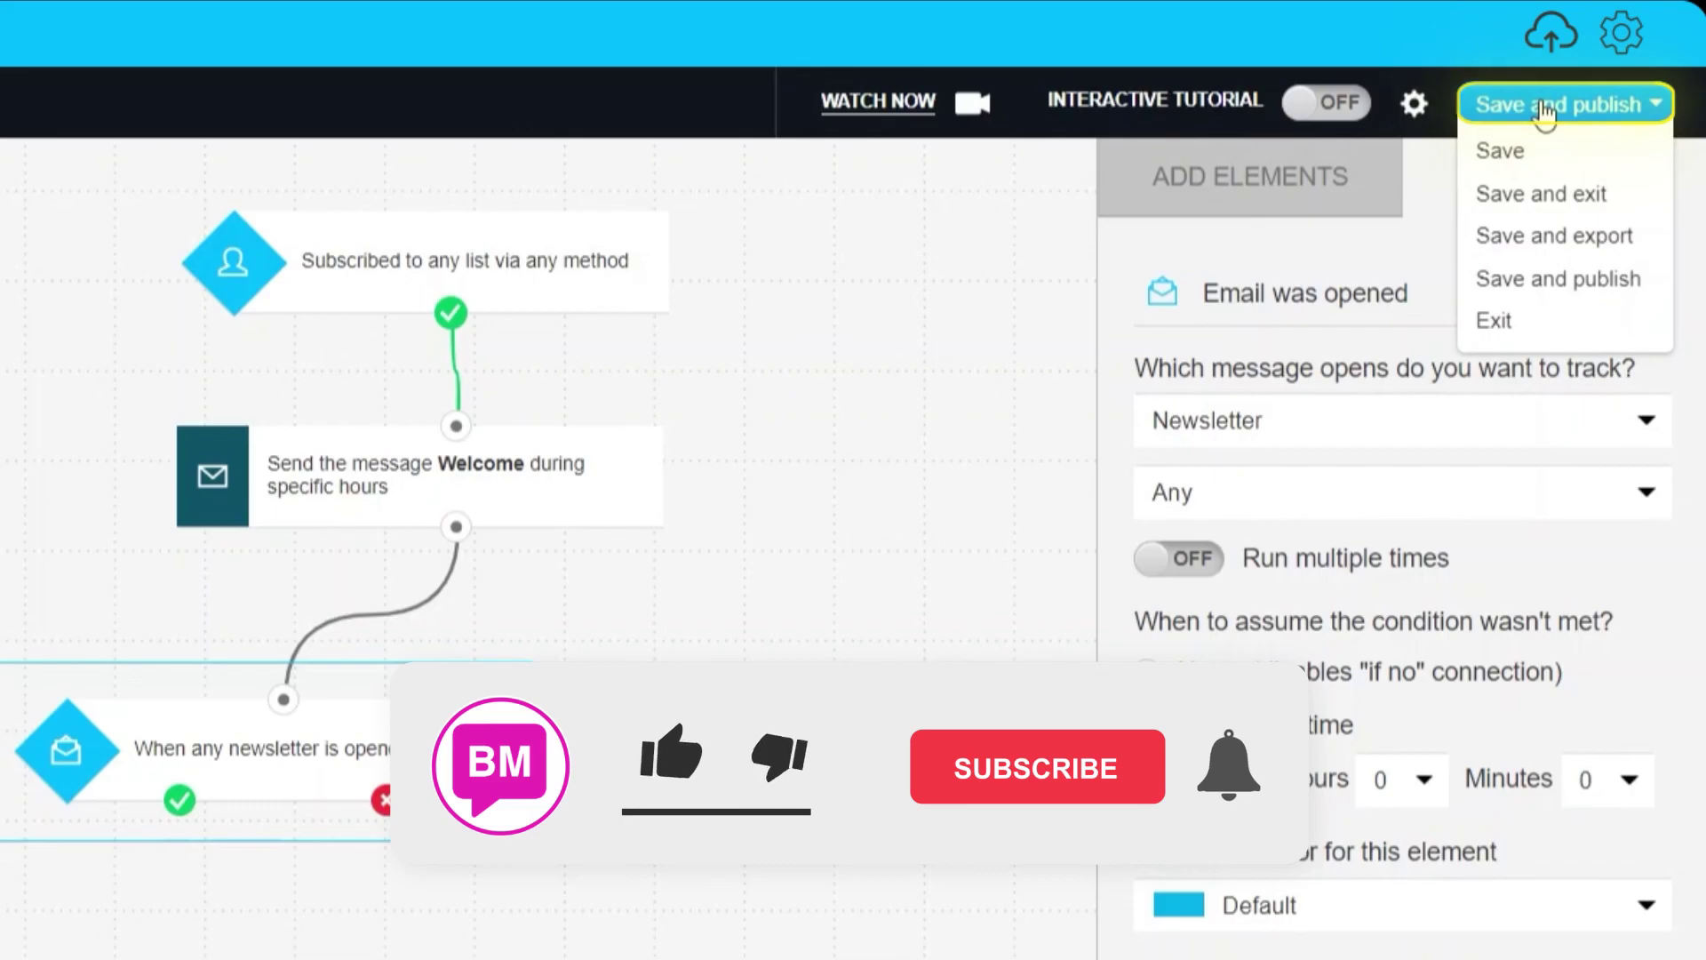
{"action": "left_click", "coordinate": [1544, 113]}
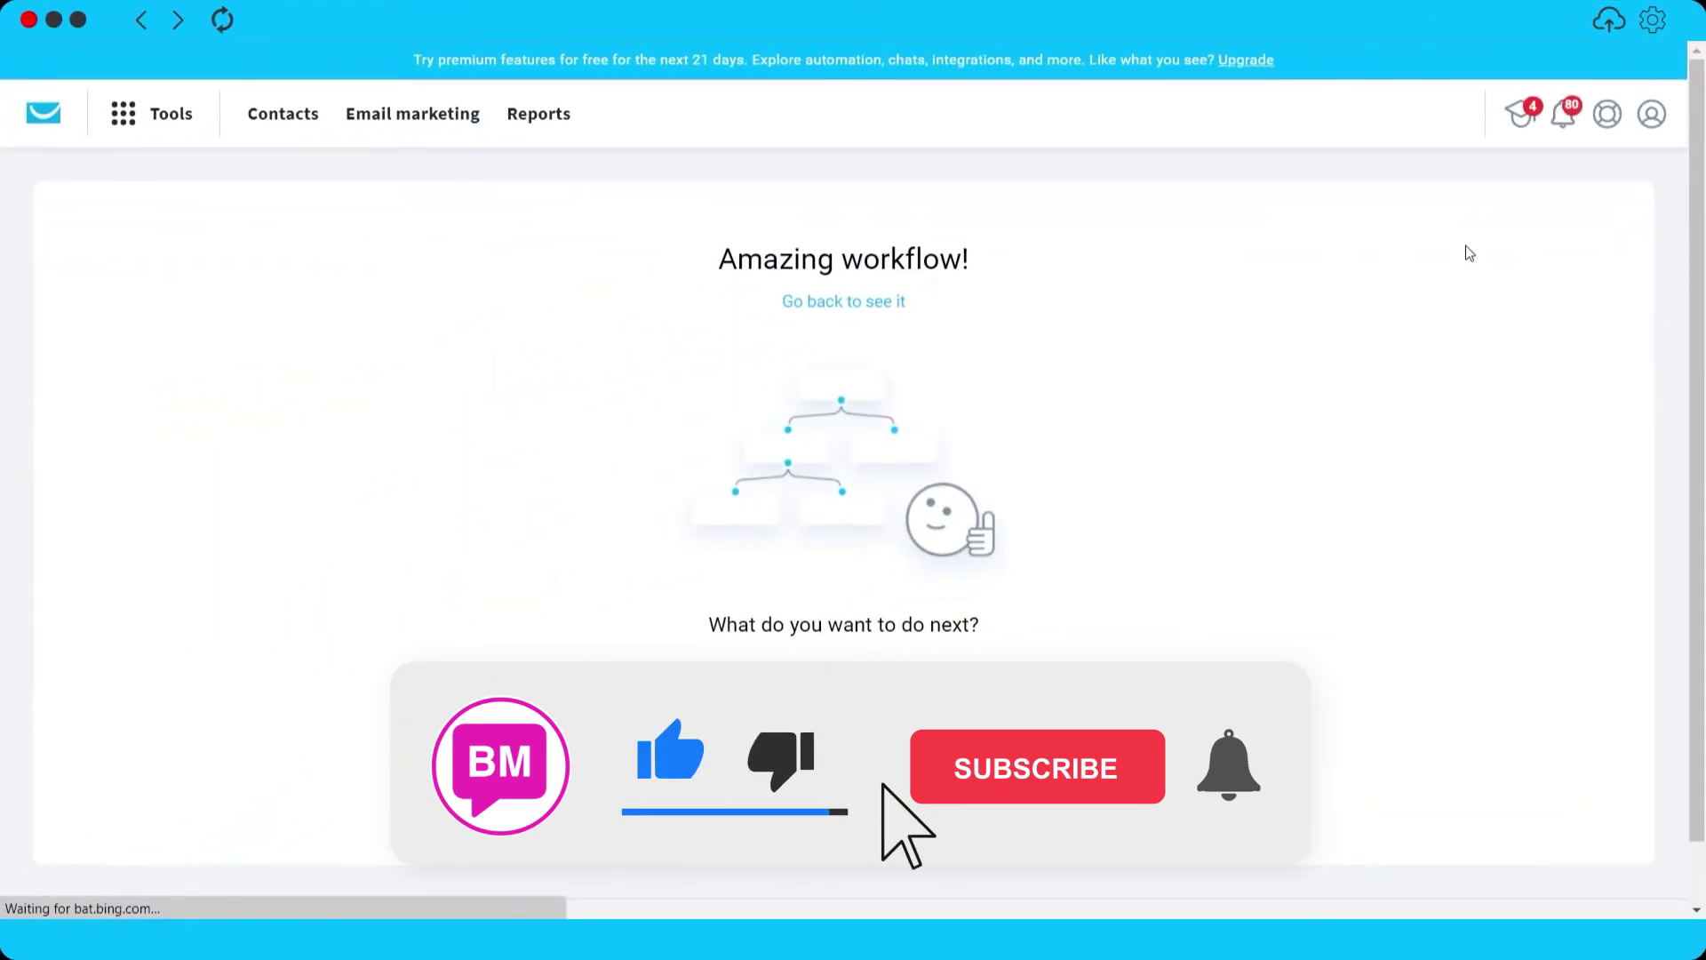